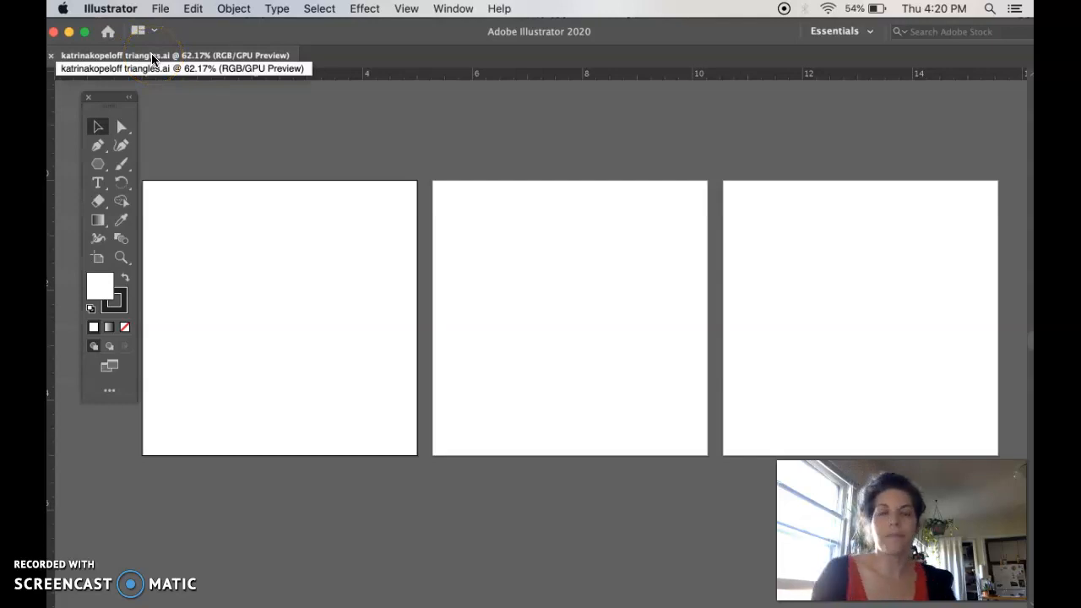
- Show the Color and Color Guide panels and place them side by side above the artboards
left_click(448, 10)
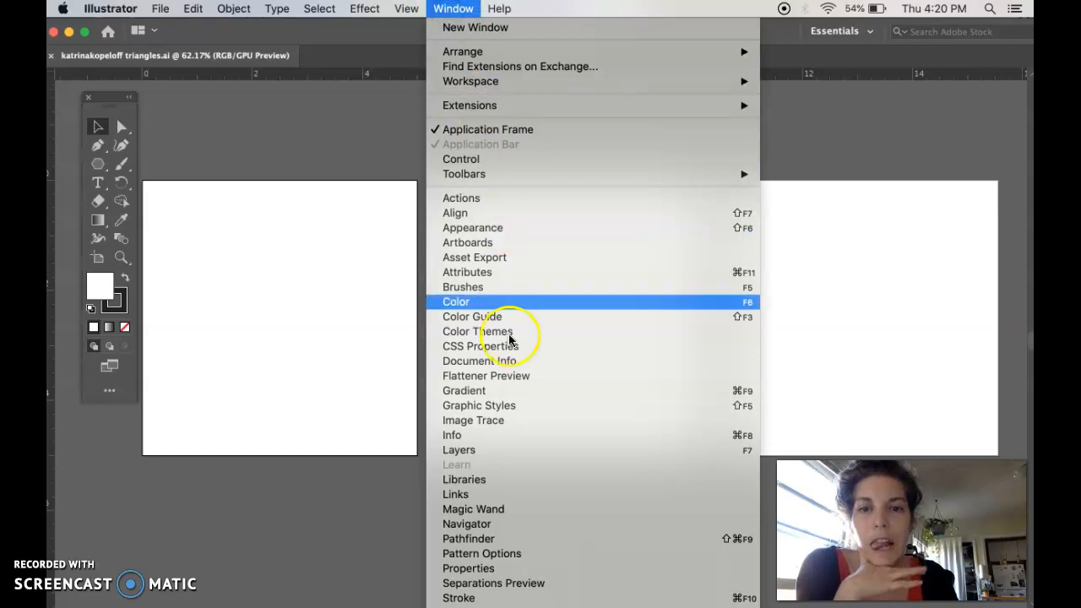
left_click(507, 302)
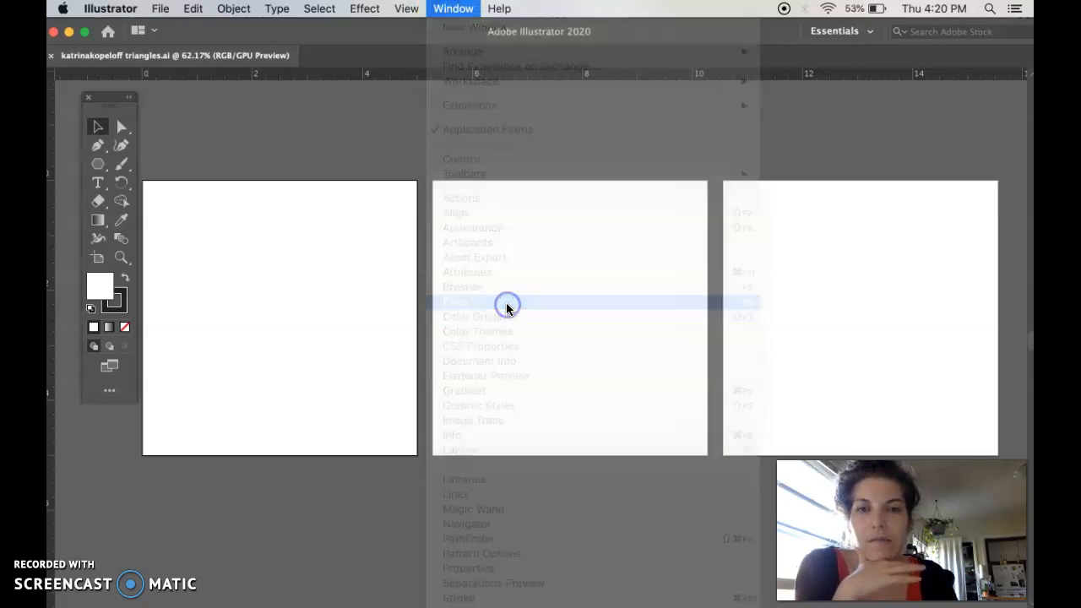
left_click_drag(593, 137, 221, 115)
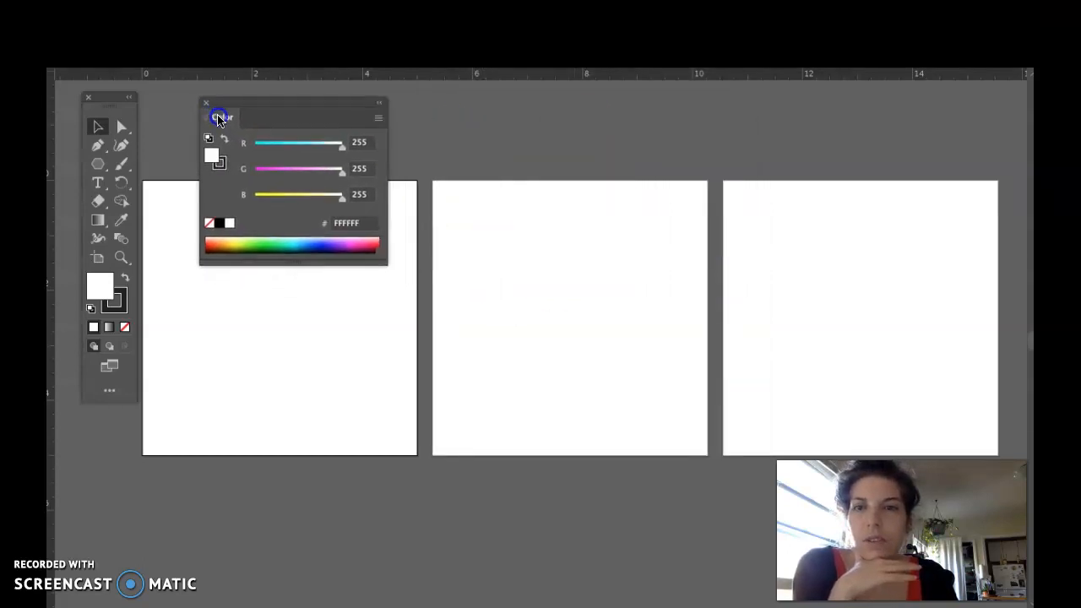
left_click(452, 10)
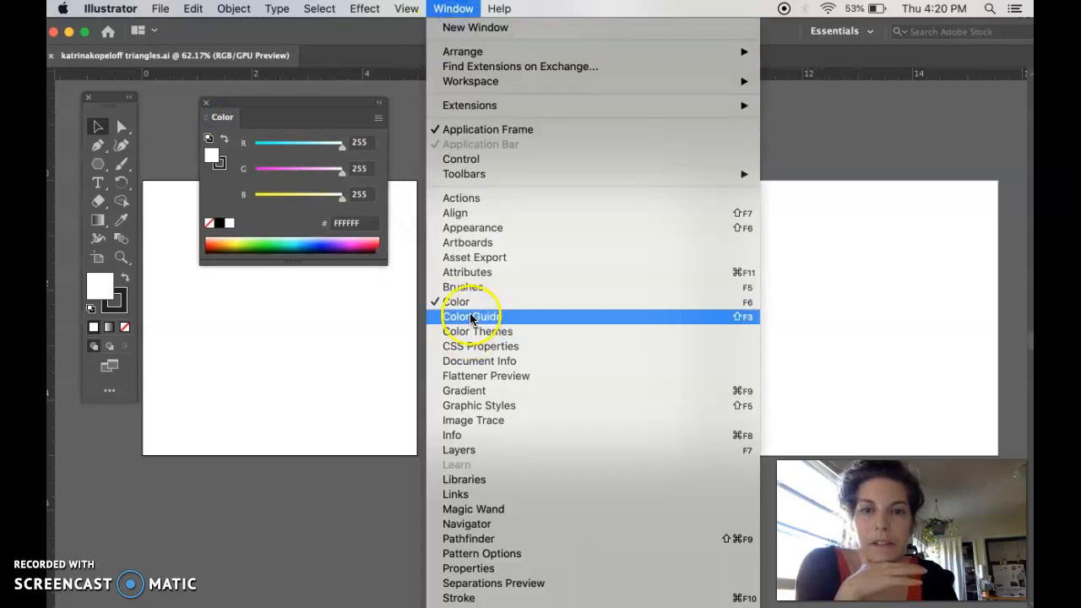
left_click(473, 316)
mouse_move(395, 140)
left_mouse_down()
mouse_move(446, 113)
mouse_move(434, 118)
left_mouse_up()
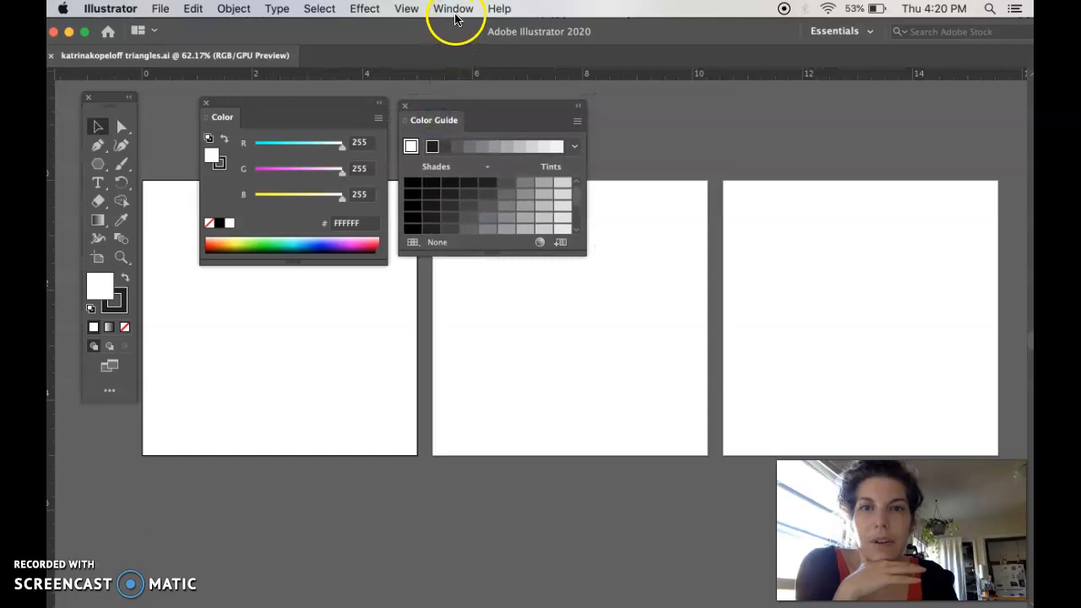
- Show the Swatches panel and place it over the third artboard
left_click(455, 10)
scroll(473, 490, "down", 5)
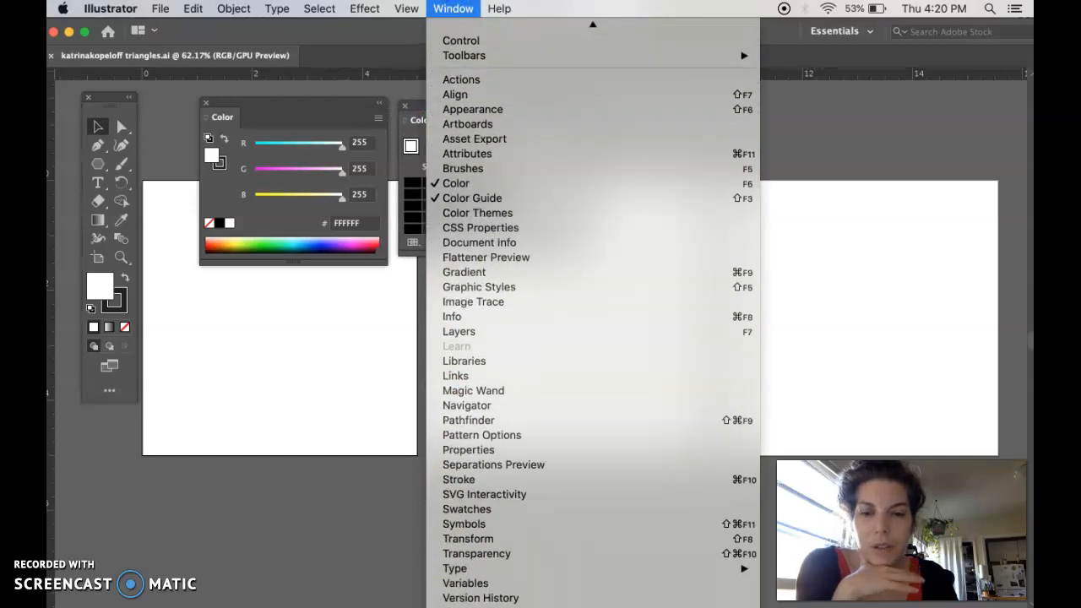
left_click(475, 465)
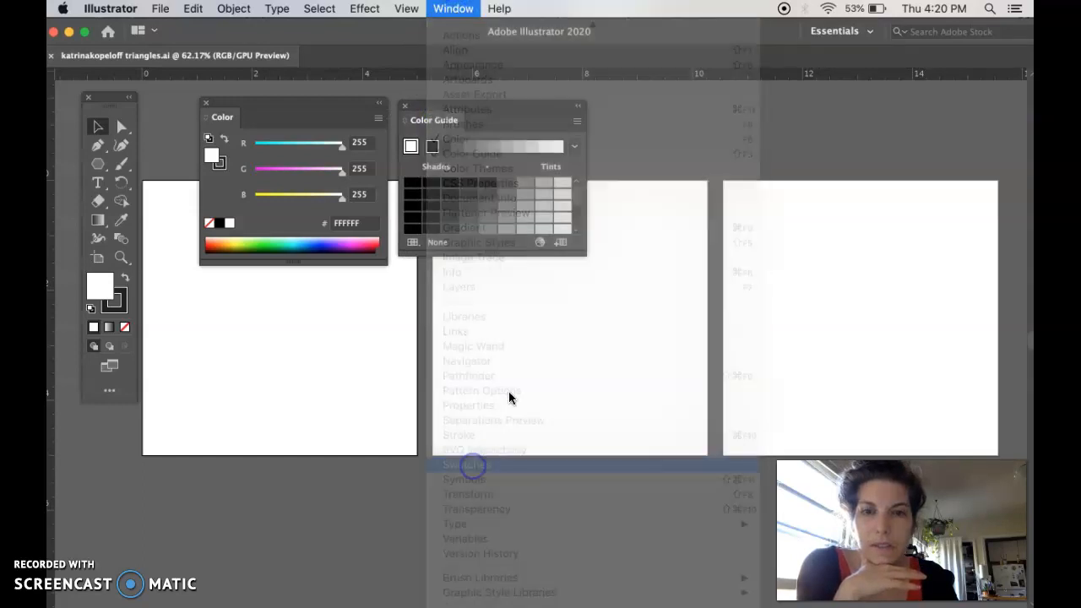
left_click_drag(186, 141, 843, 114)
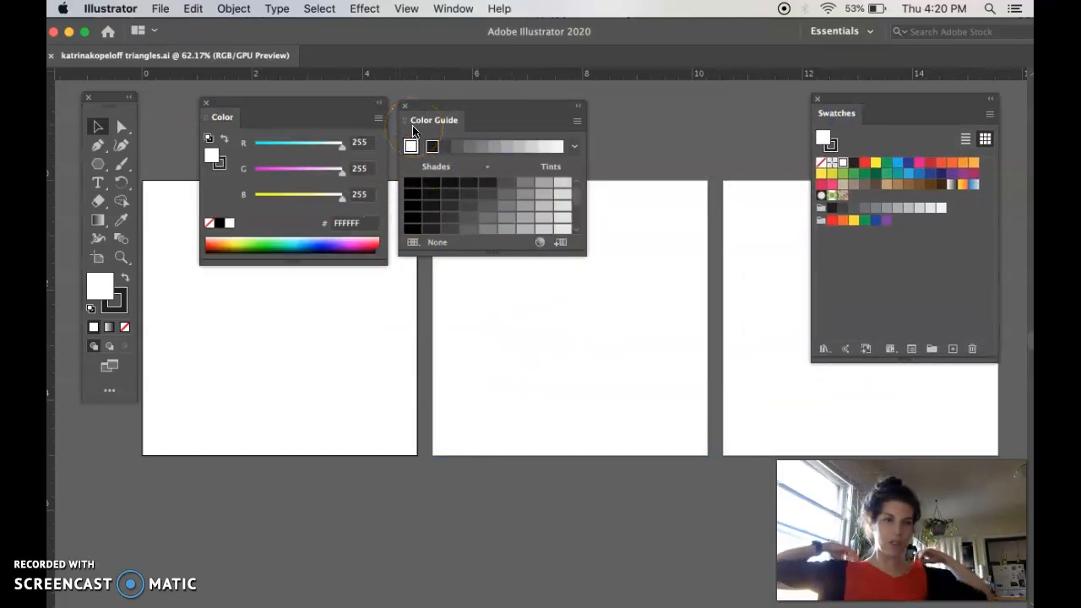
- Delete the rainbow and gray color groups from the swatches and move the Swatches panel closer to the Color Guide
left_click(821, 222)
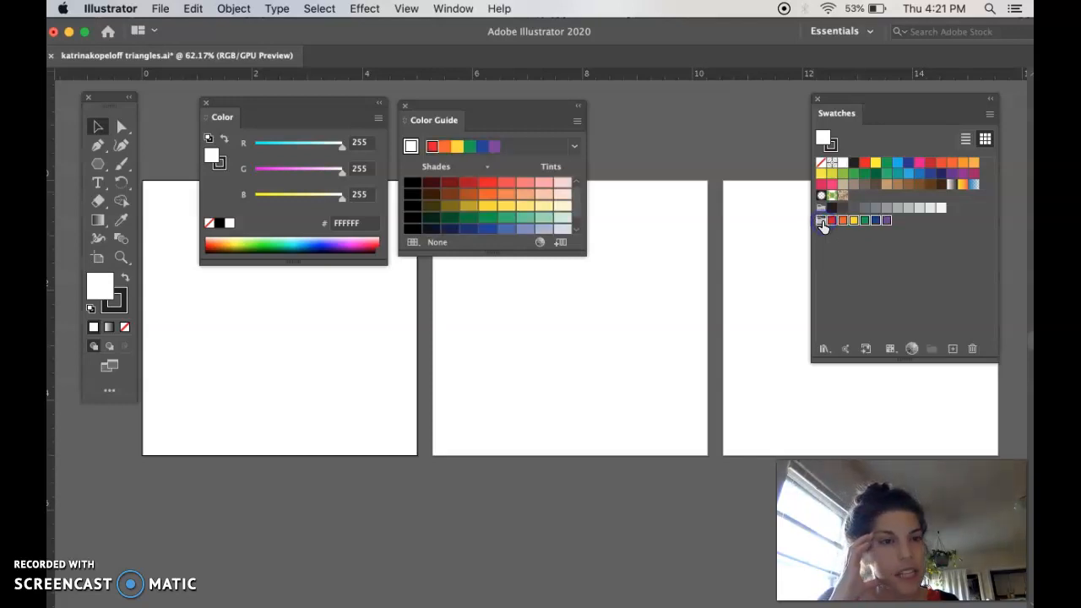
left_click(971, 350)
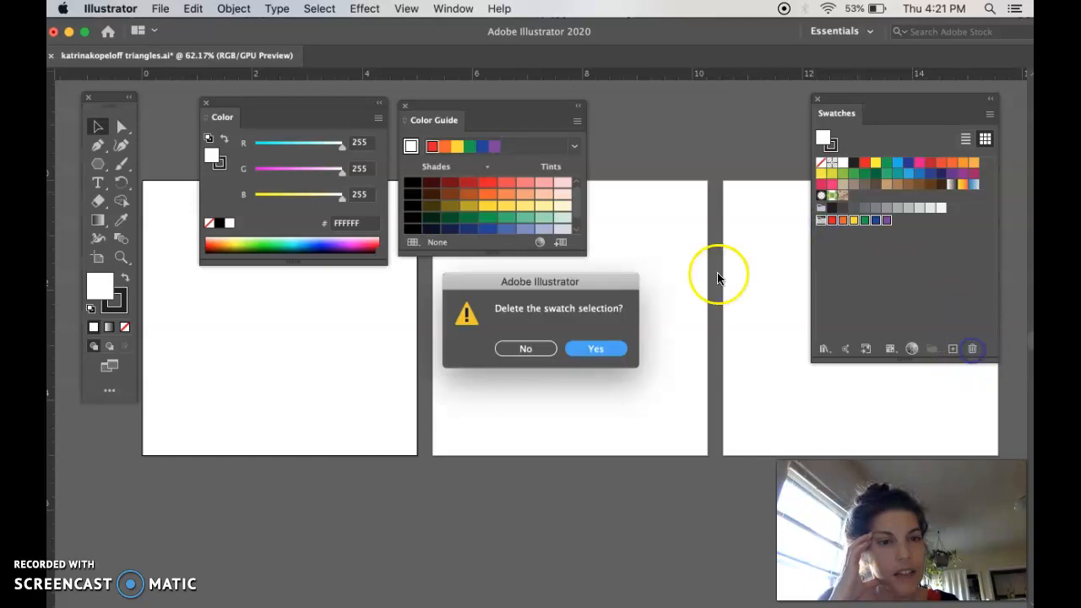
left_click(604, 349)
left_click(820, 208)
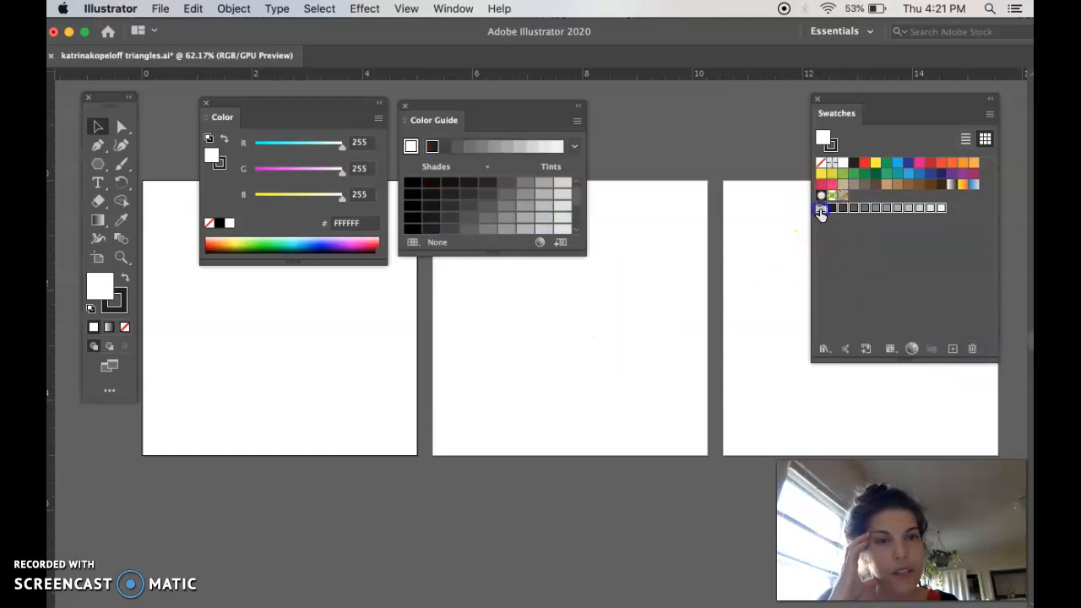
left_click(972, 349)
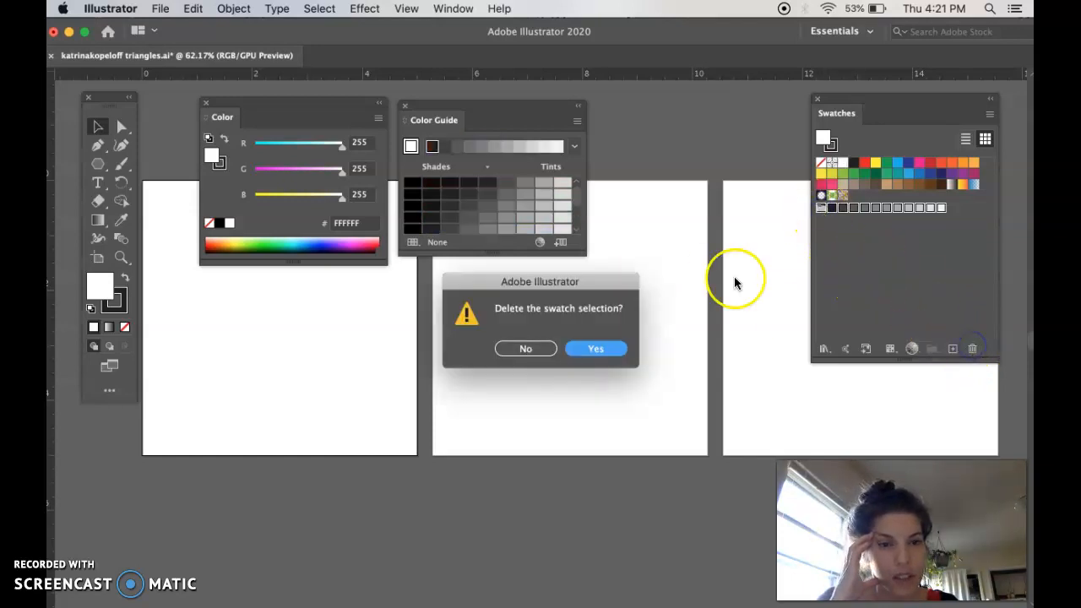
left_click(597, 349)
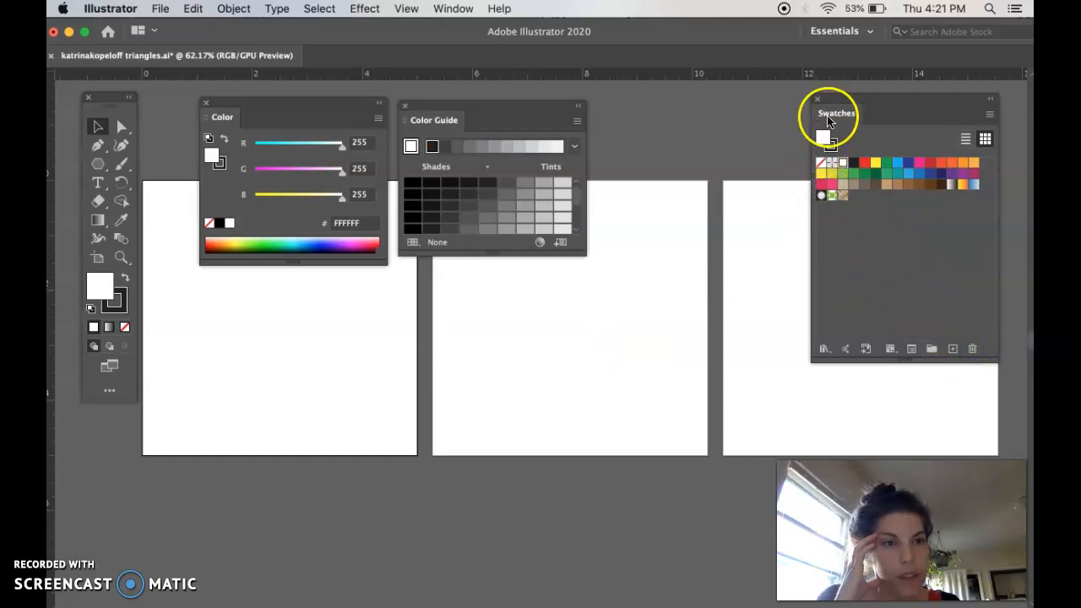
left_click_drag(841, 123, 762, 120)
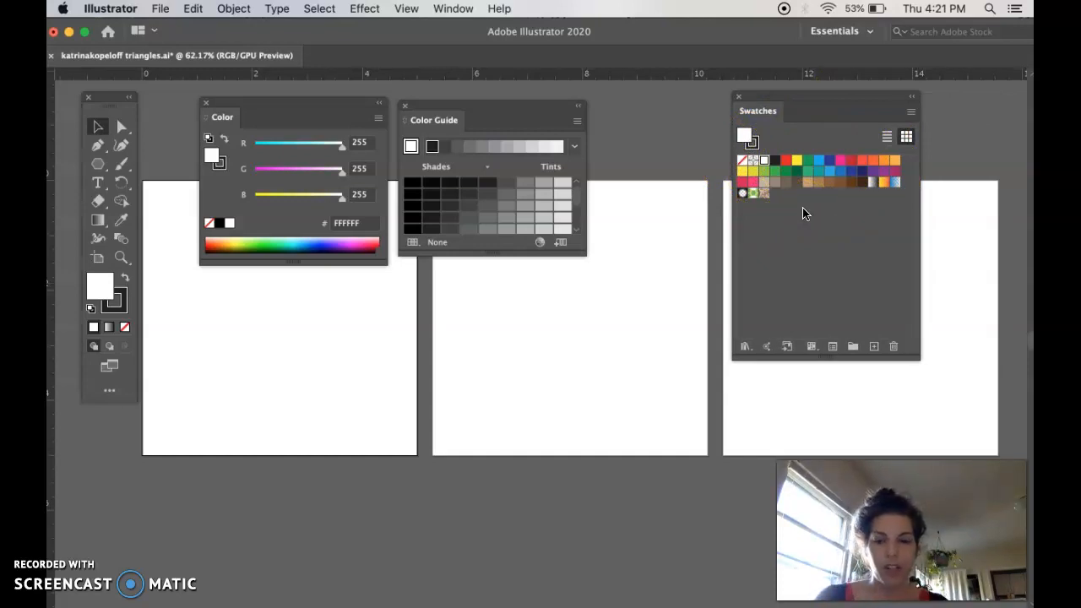
- Delete every swatch from red through the last pattern, keeping only None, Registration, White and Black
left_click(748, 162)
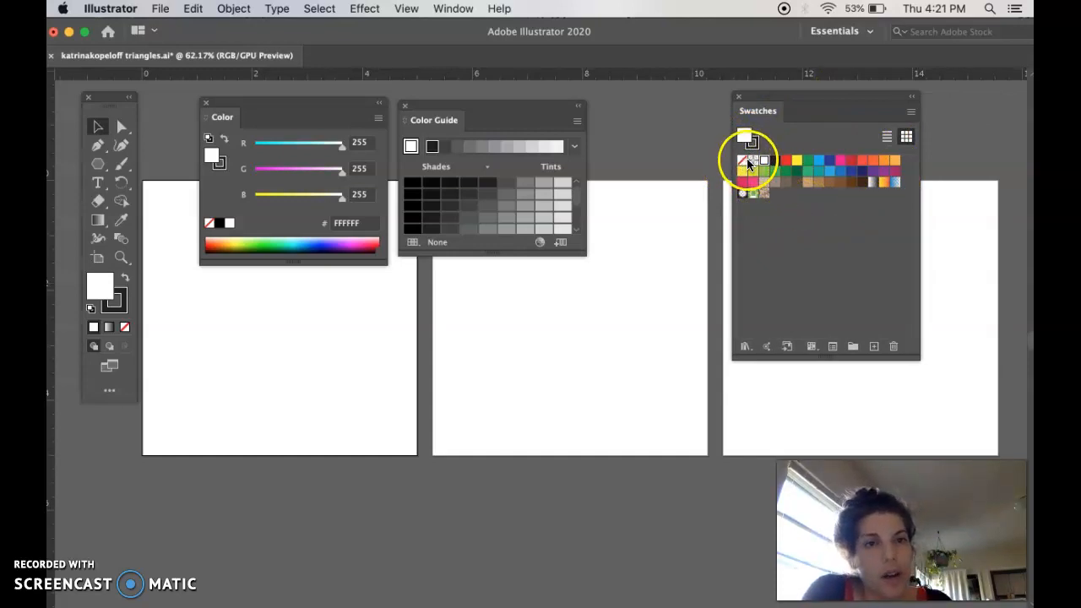
left_click(784, 163)
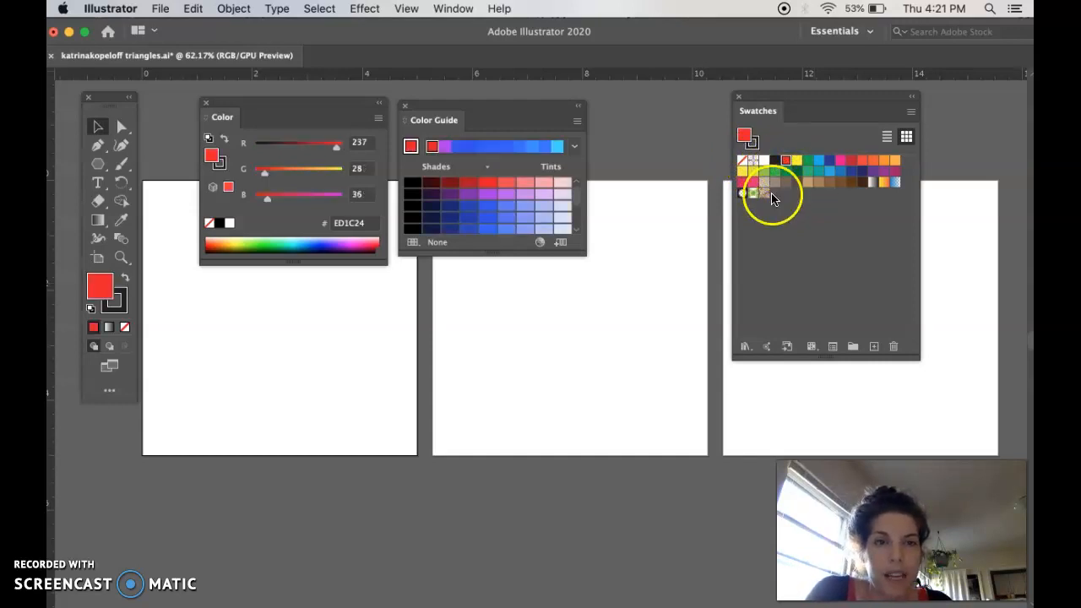
left_click(762, 195)
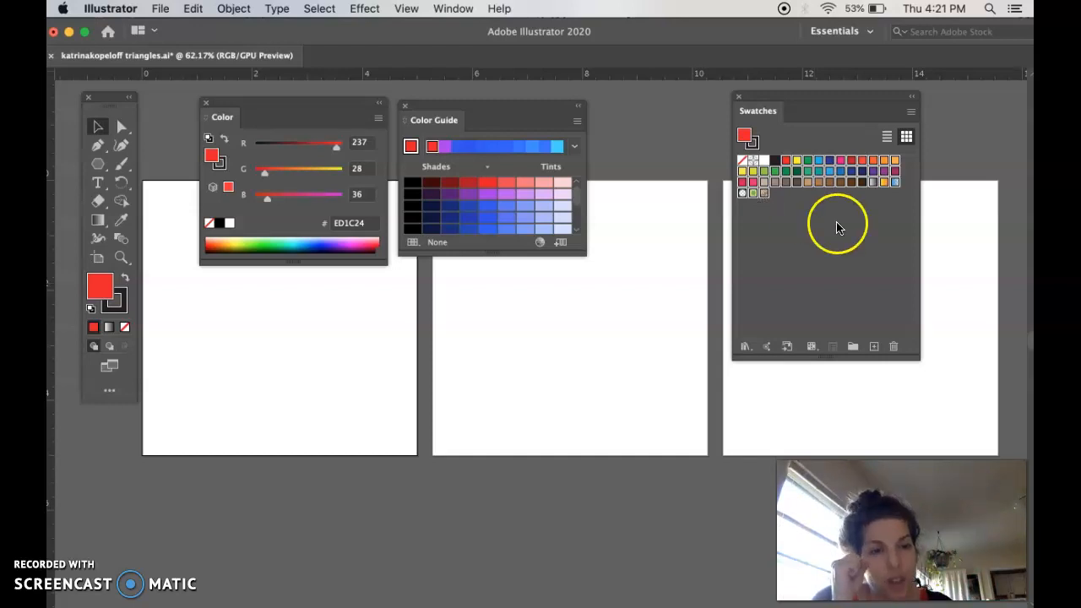
left_click(893, 347)
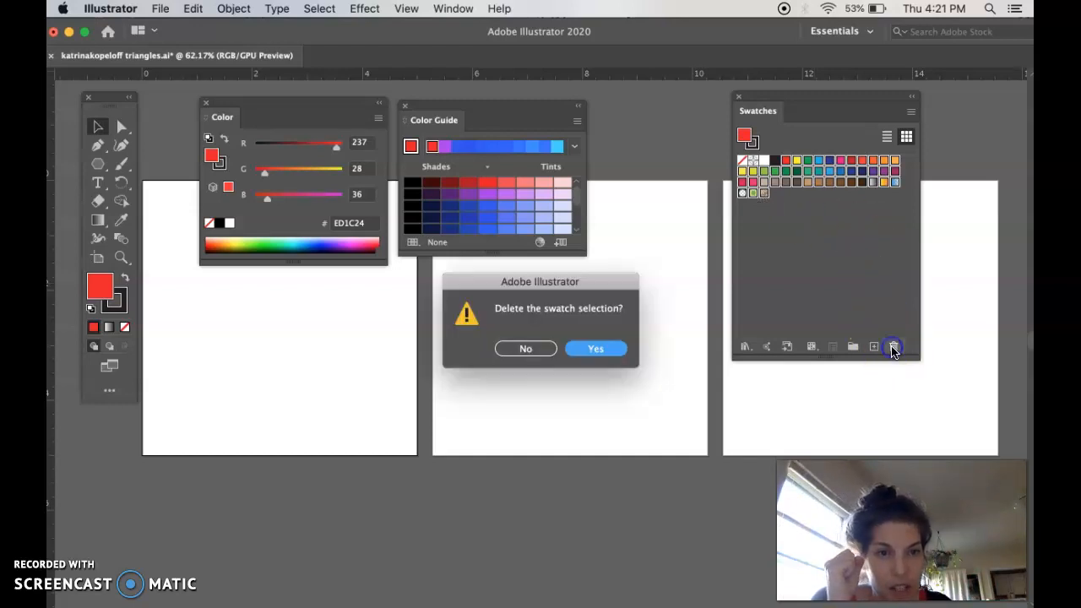
left_click(596, 348)
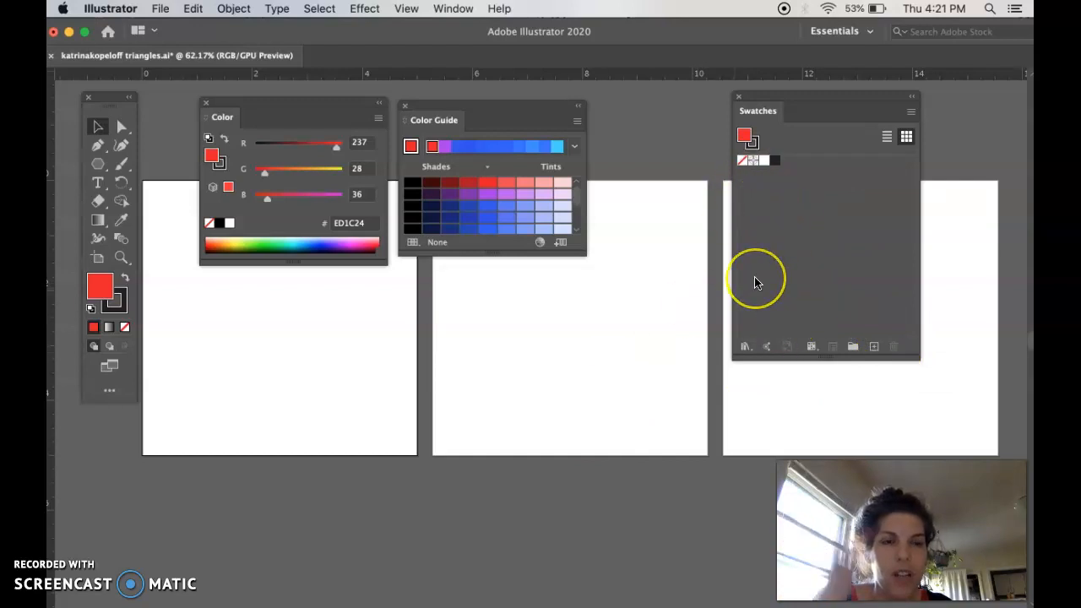
- Compare the list view and the thumbnail view of the remaining swatches
left_click(886, 137)
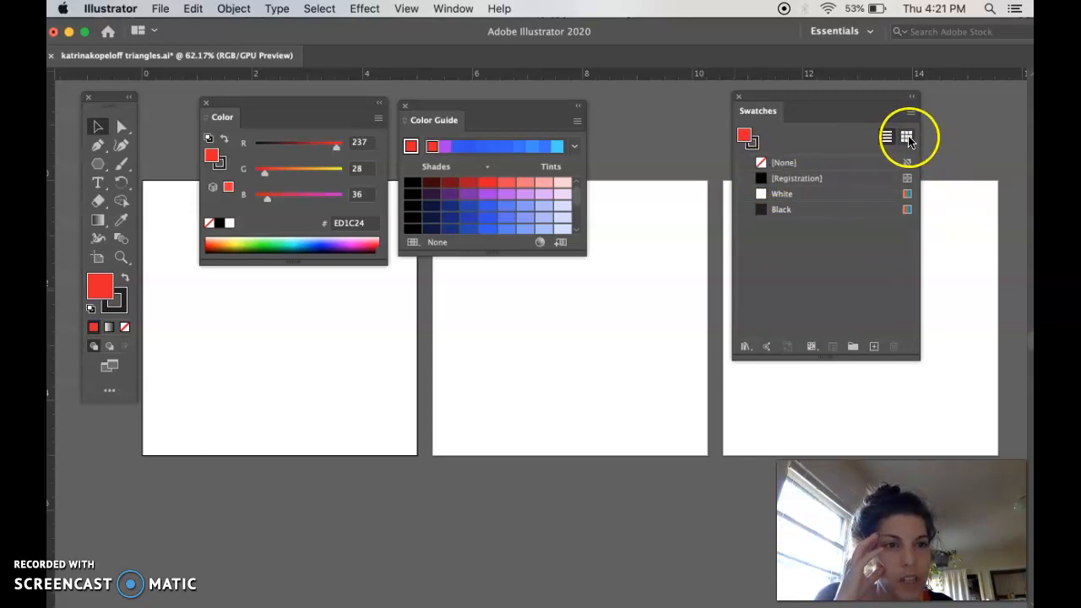
left_click(906, 136)
left_click(887, 136)
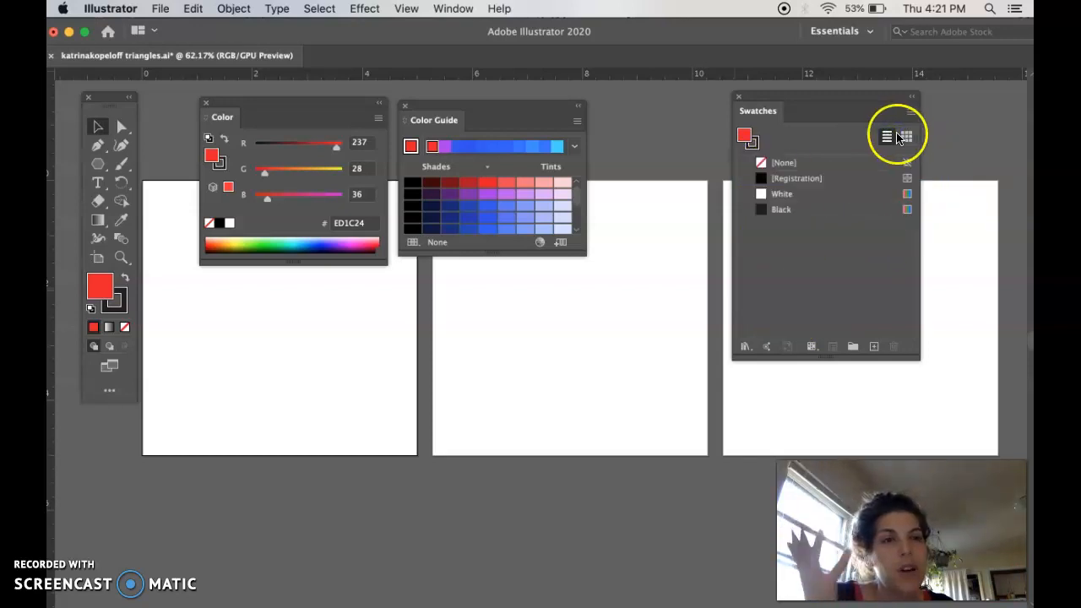
left_click(906, 136)
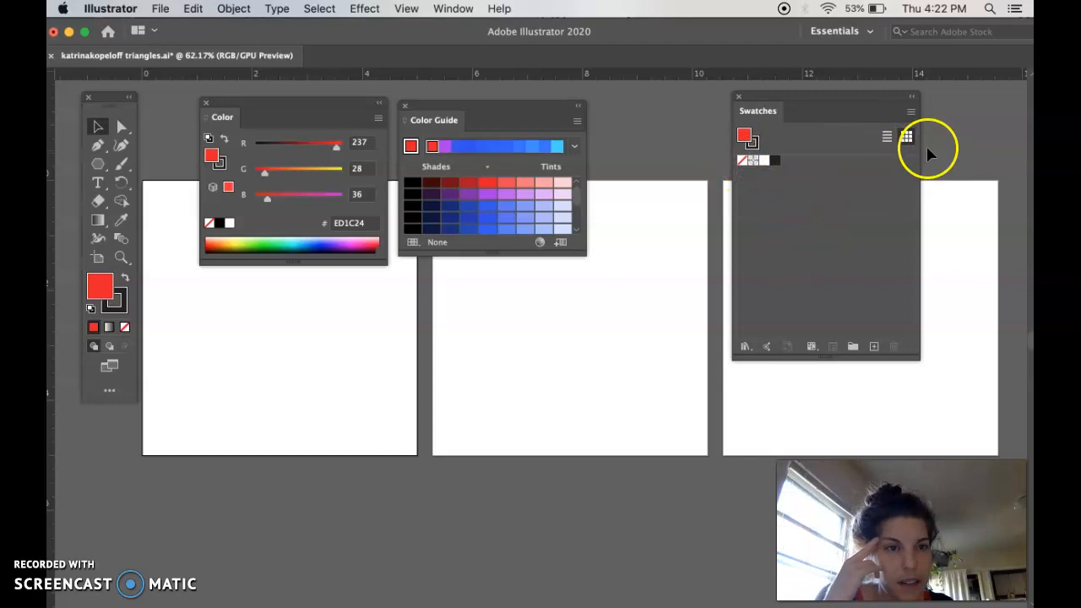
- Try the Large List View for the swatches, and settle on the Large Thumbnail View
left_click(914, 111)
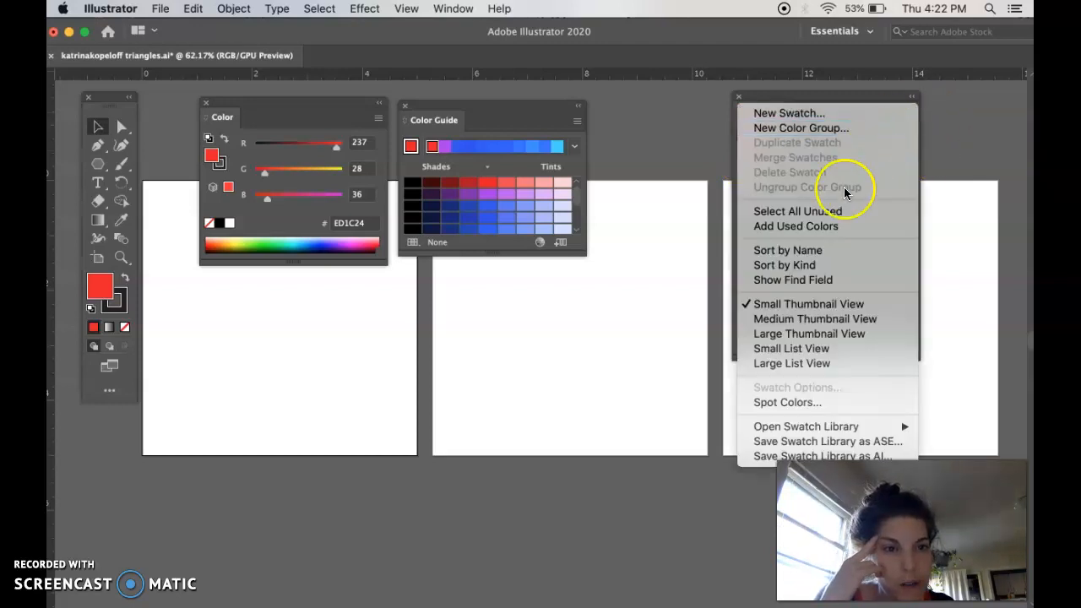
left_click(786, 335)
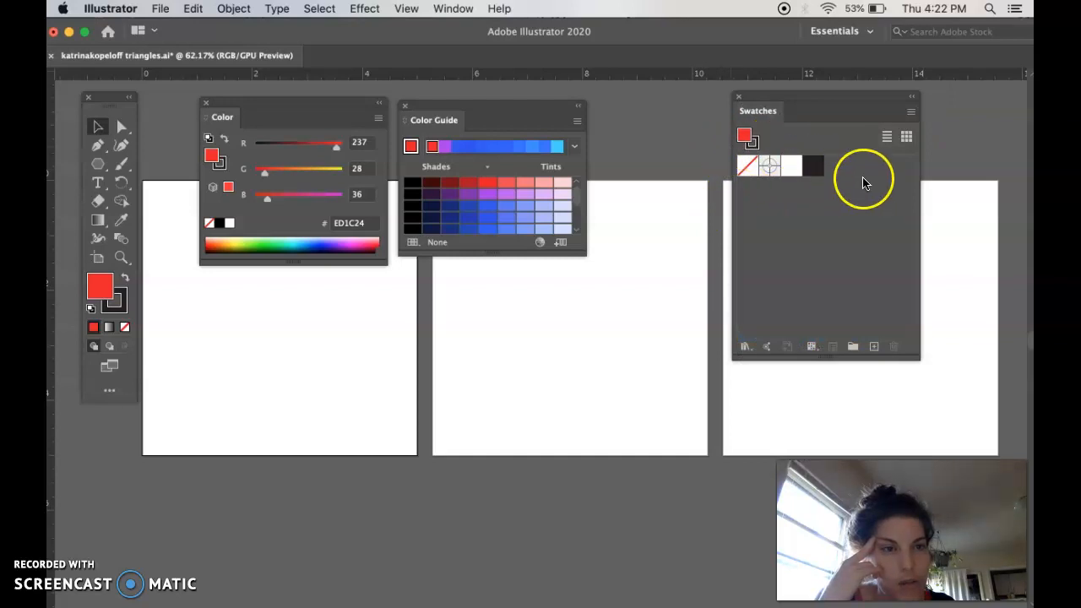
left_click(911, 111)
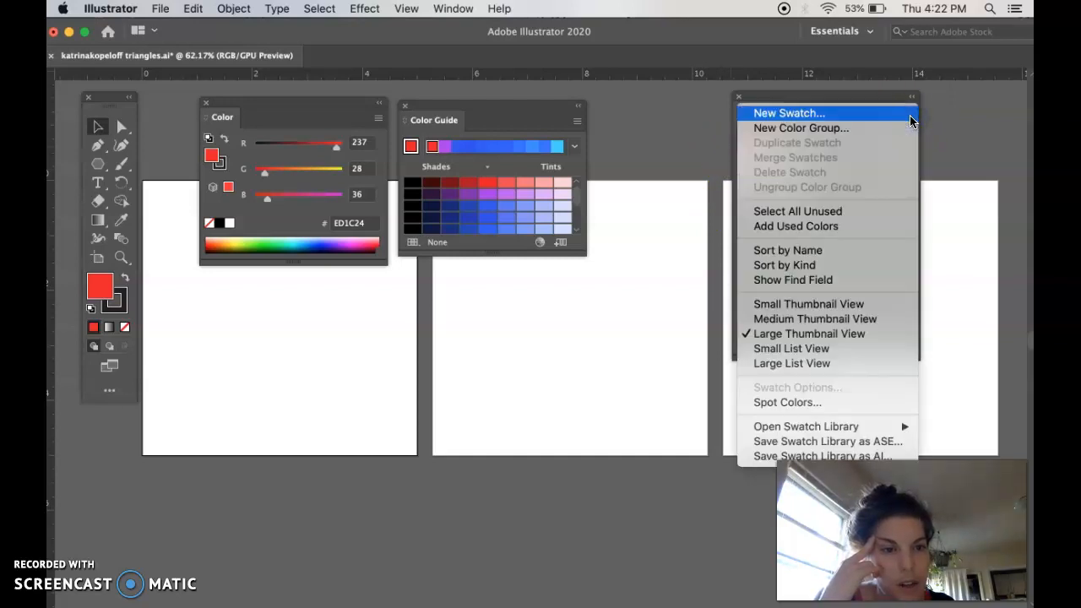
left_click_drag(765, 331, 763, 366)
left_click(765, 365)
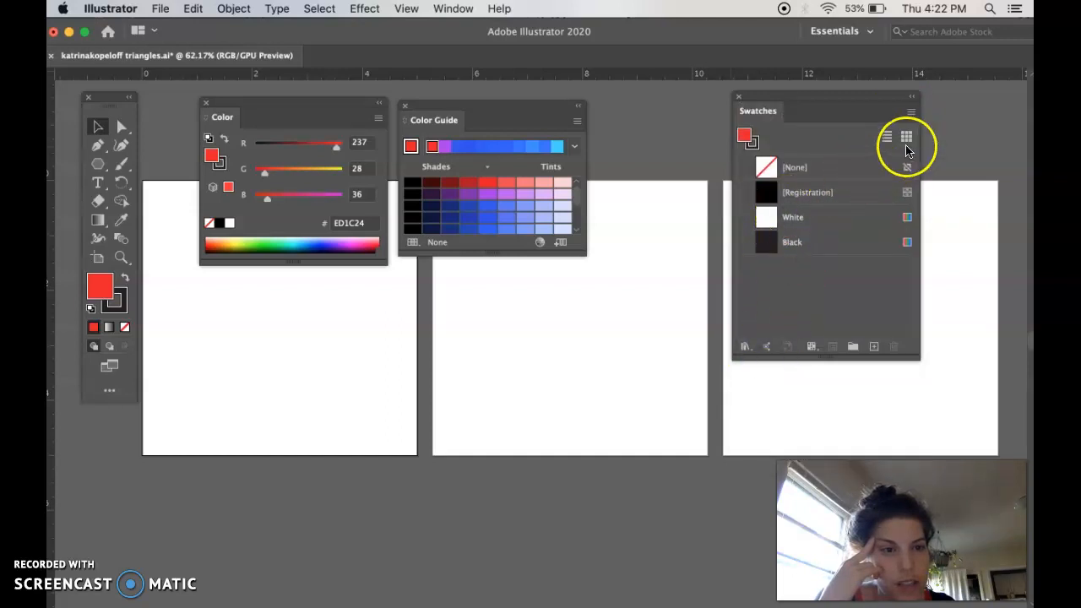
left_click(906, 136)
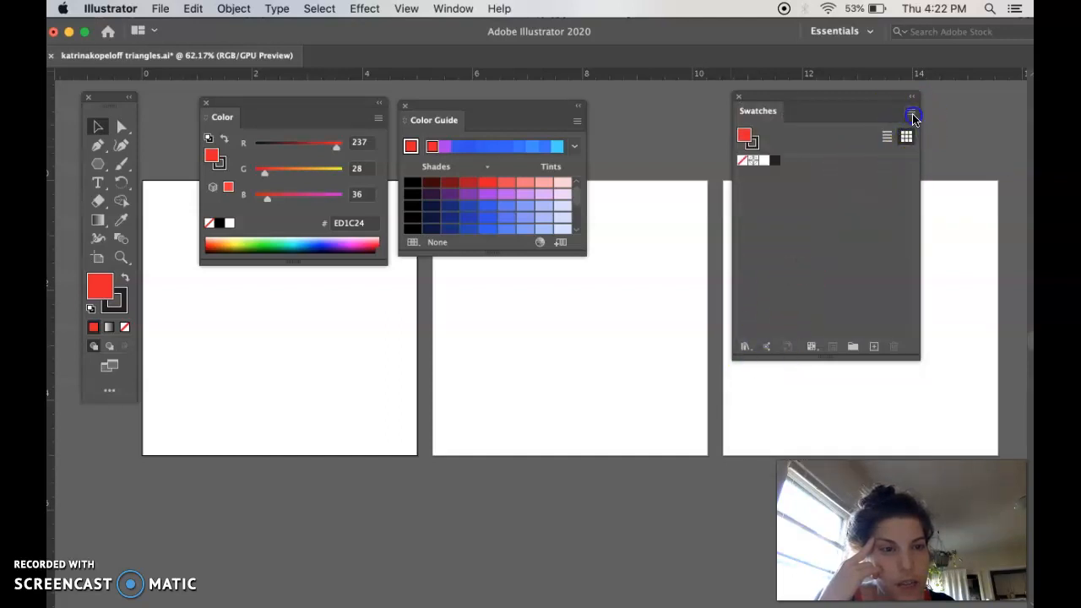
left_click(912, 115)
left_click(785, 329)
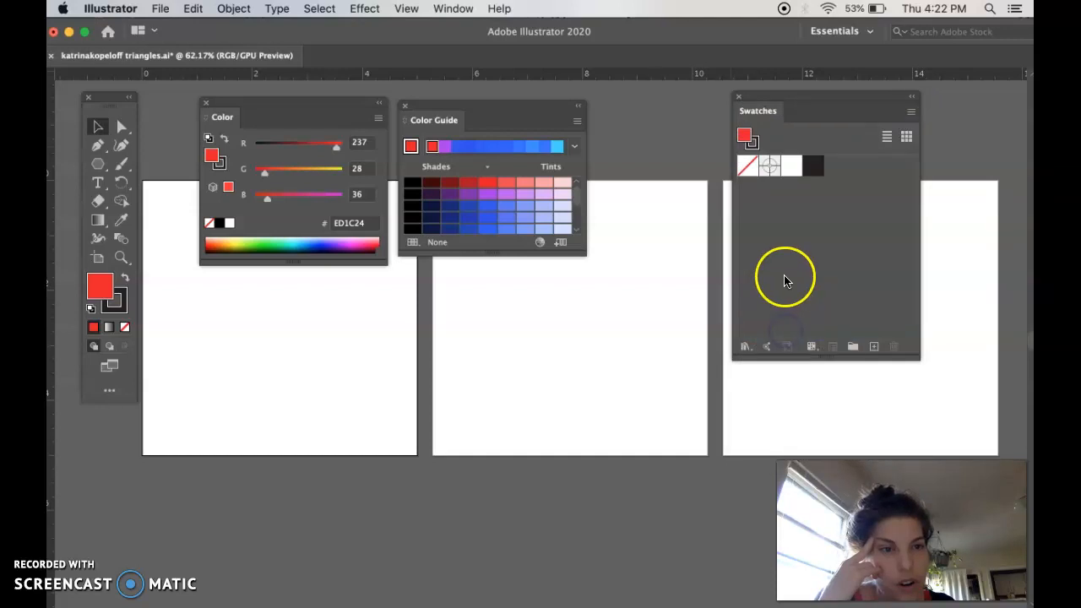
- Browse the shades and tints in the Color Guide and lengthen its panel to fit all the rows
scroll(495, 206, "down", 3)
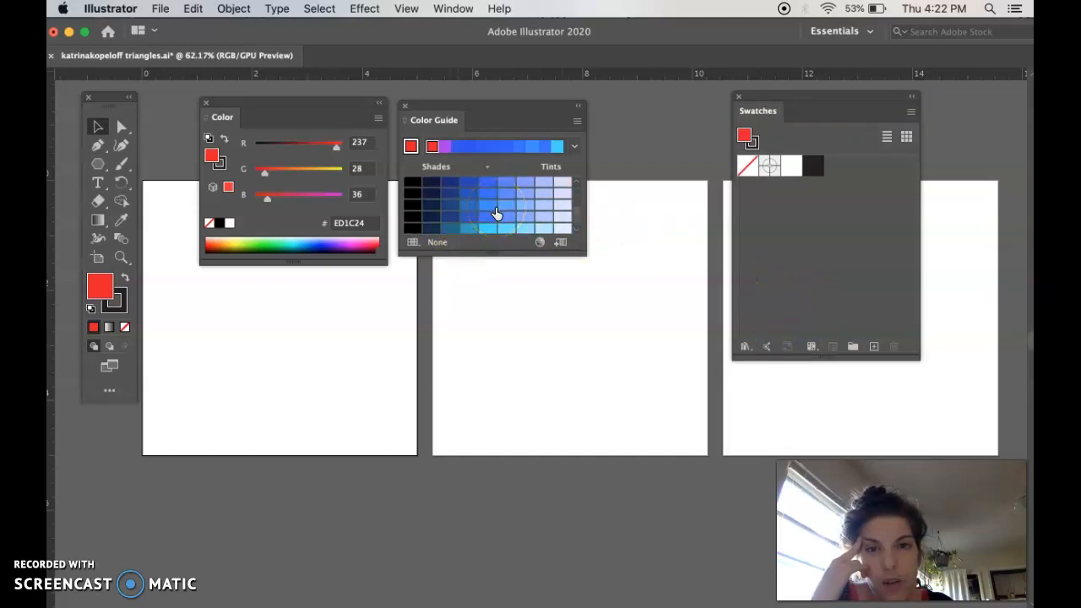
scroll(497, 214, "up", 3)
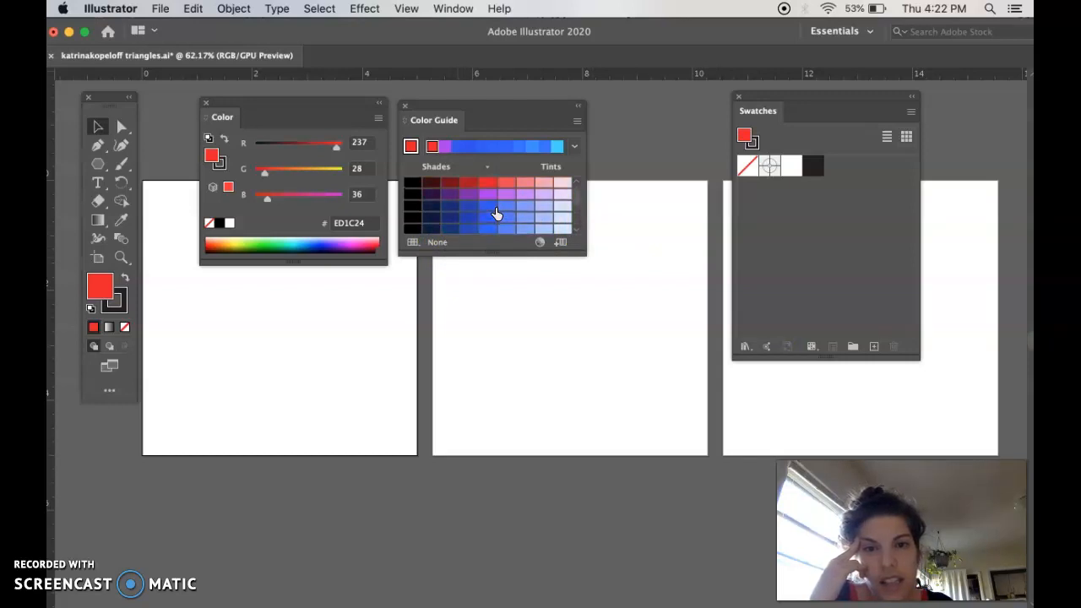
scroll(497, 214, "down", 2)
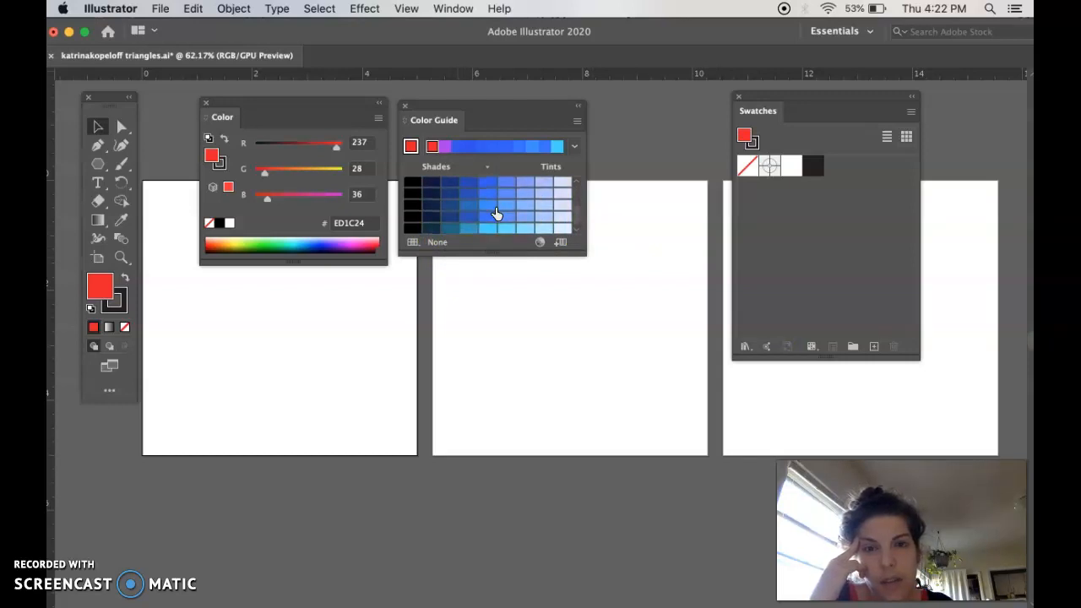
scroll(497, 212, "up", 2)
left_click_drag(423, 201, 442, 142)
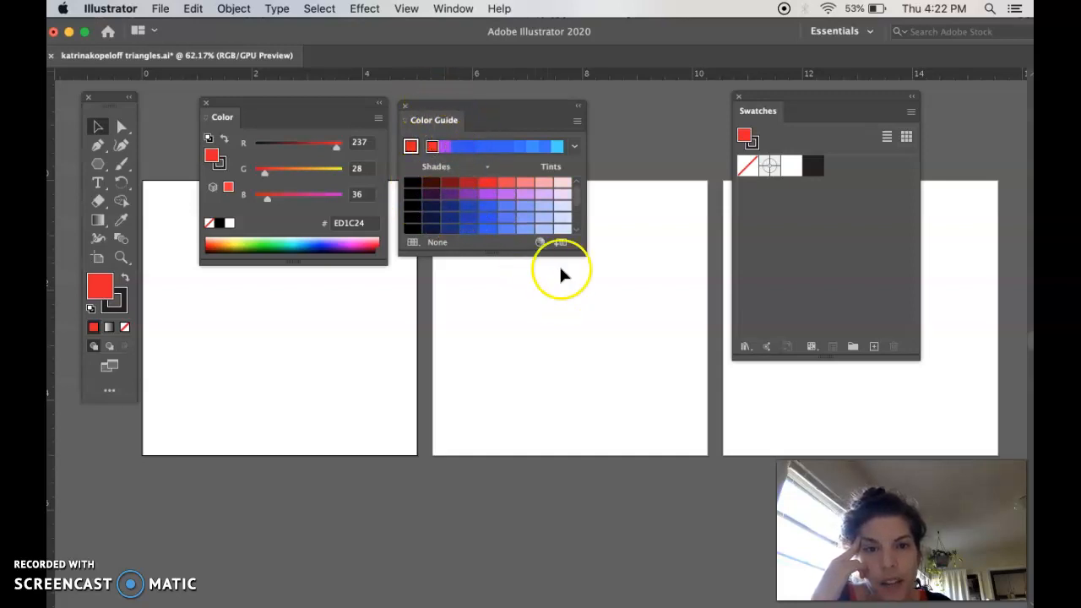
left_click_drag(575, 252, 558, 355)
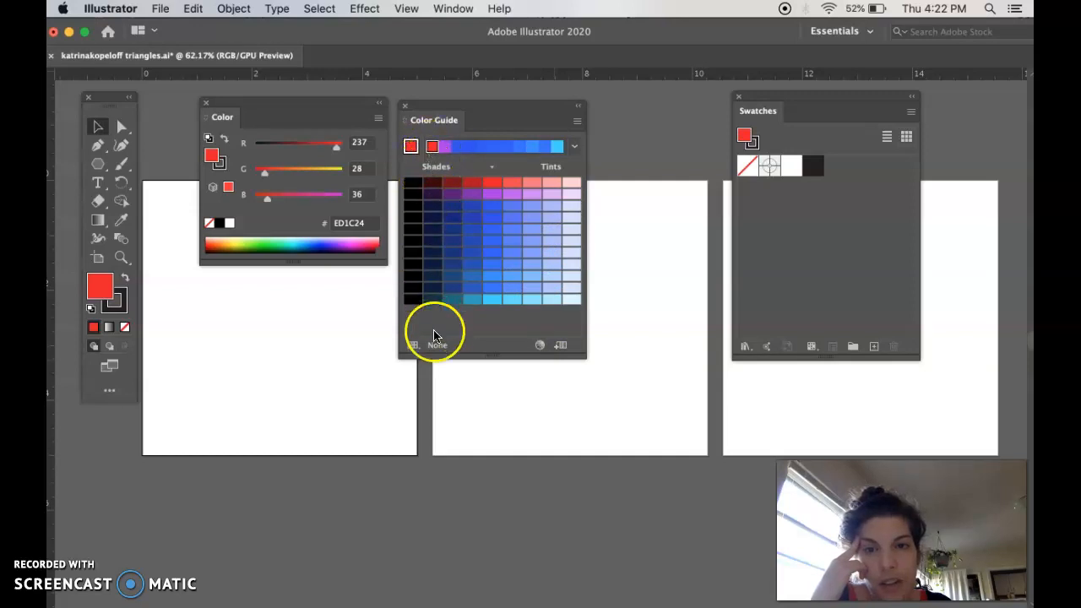
- Pick a fill color from the spectrum and remix it to a pinkish red of about R 213, G 69, B 108
left_click(266, 243)
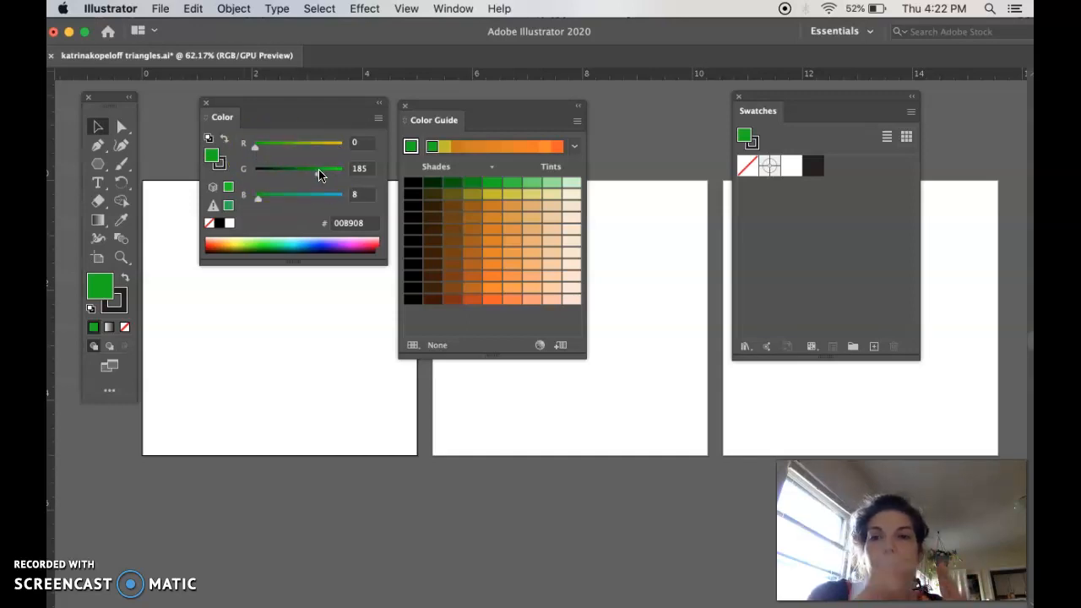
left_click(329, 144)
left_click_drag(297, 168, 293, 196)
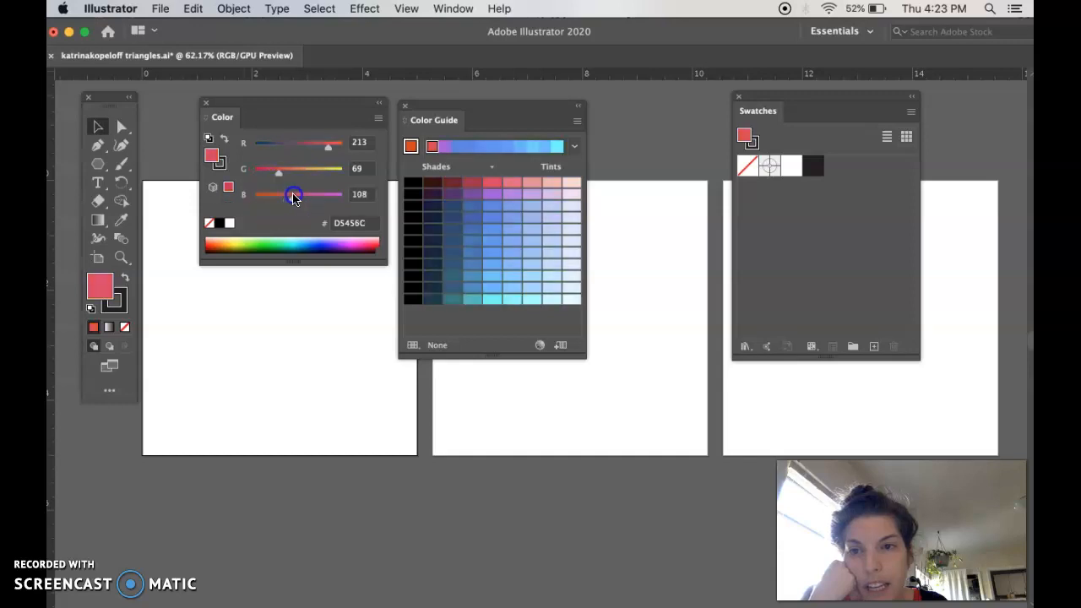
- Remix the fill to a dark purple of R 77, G 69, B 113 and apply the Monochromatic harmony rule in the Color Guide
left_click_drag(278, 149, 284, 148)
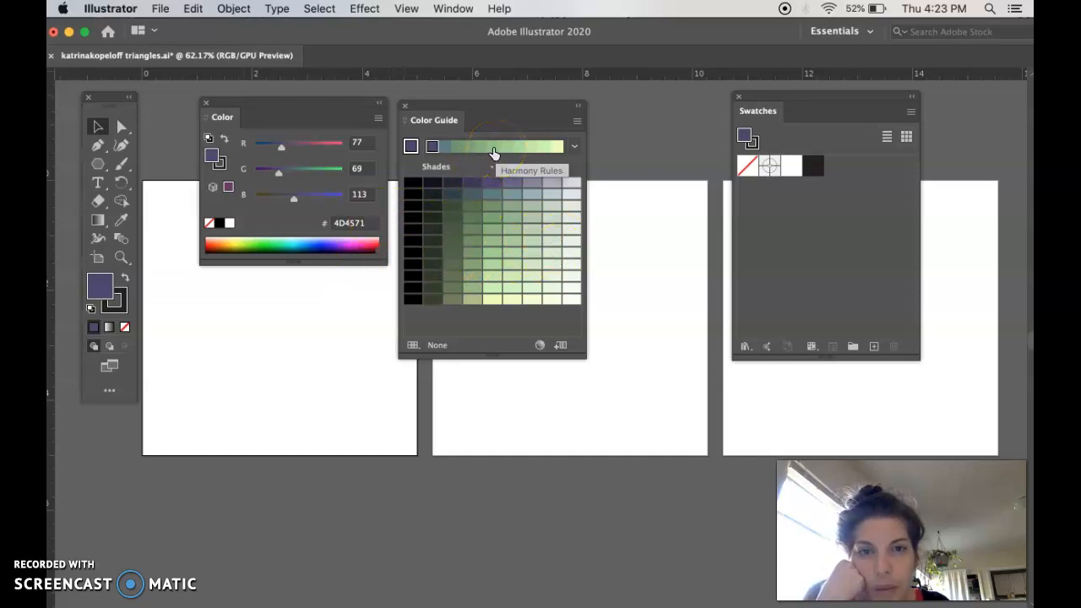
left_click(487, 224)
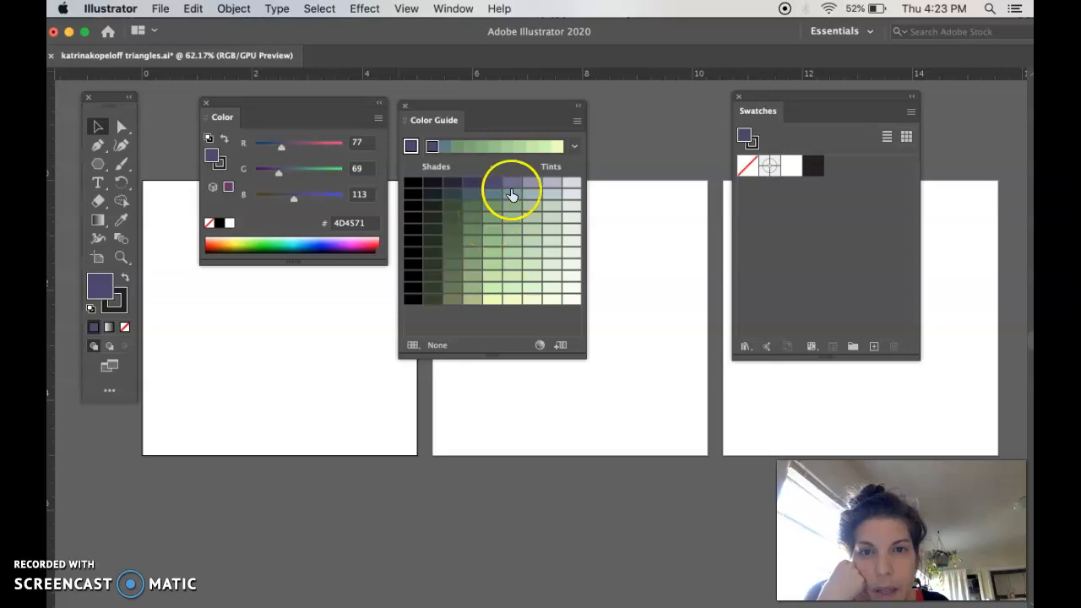
left_click(575, 148)
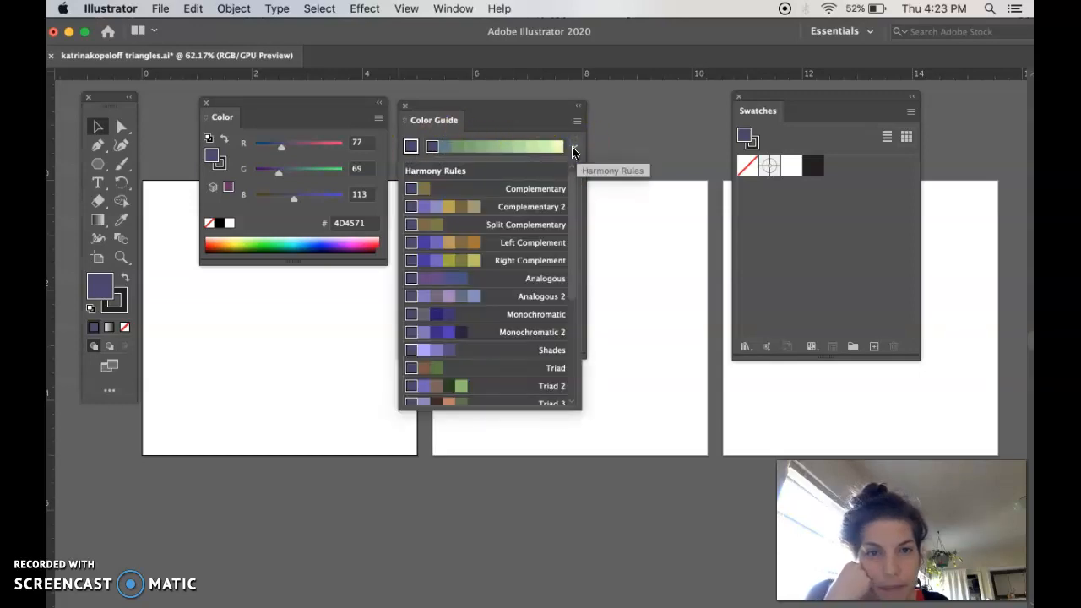
left_click(574, 148)
left_click(574, 148)
left_click(560, 183)
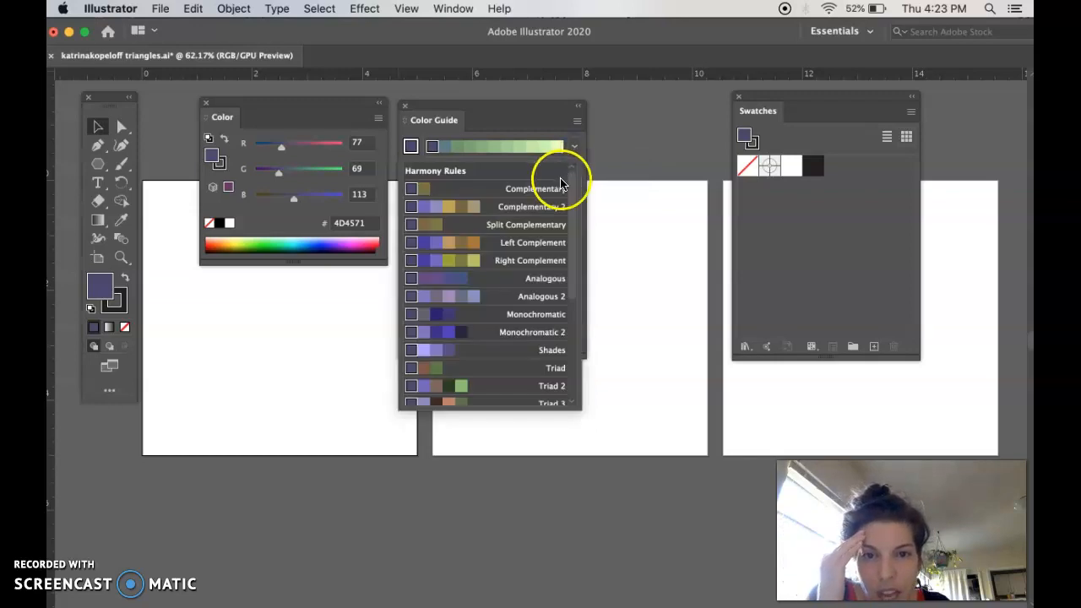
left_click(518, 314)
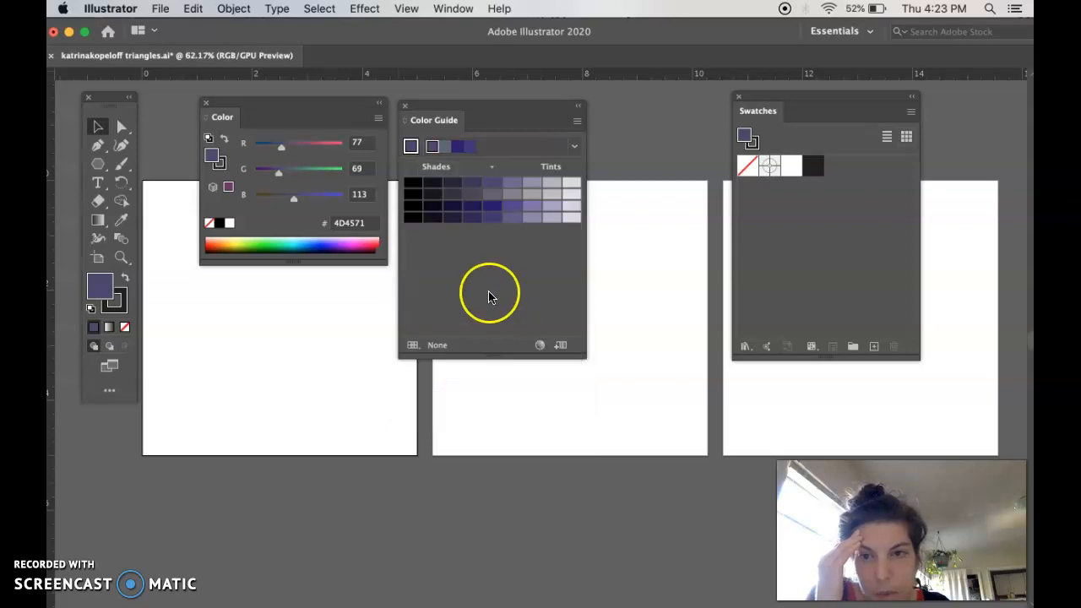
- Remix the fill through pink and yellow-green tones to a light green of R 143, G 230, B 117
type("213")
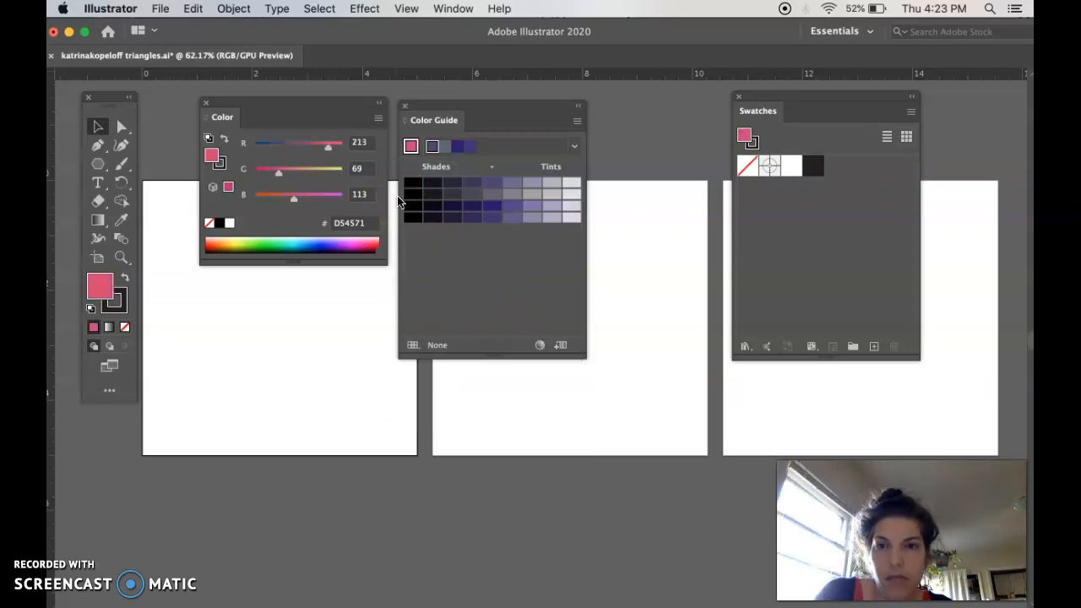
left_click(331, 172)
left_click_drag(431, 194, 478, 209)
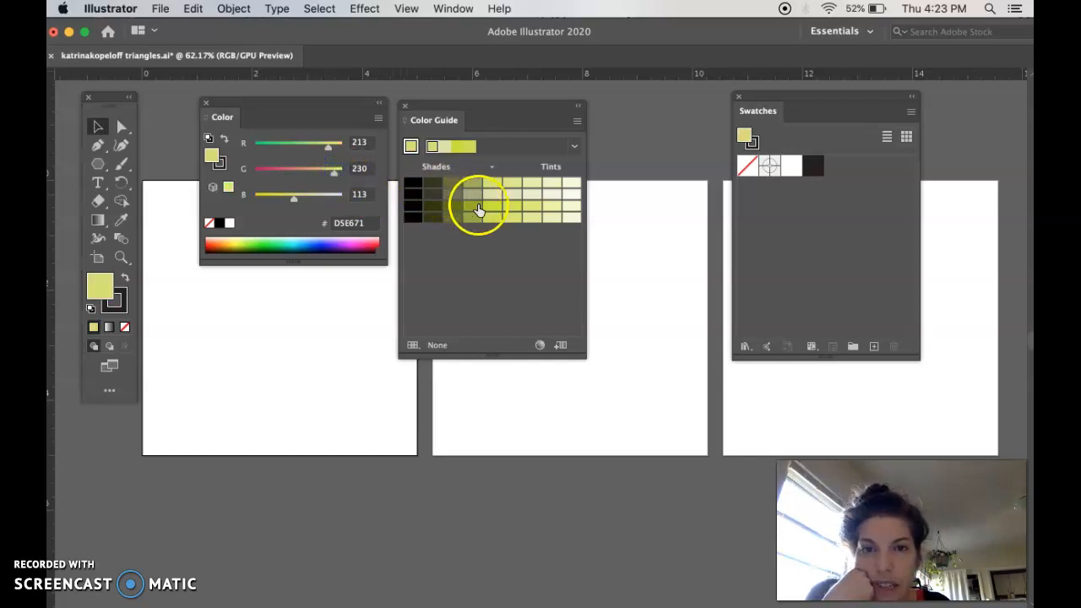
left_click(488, 209)
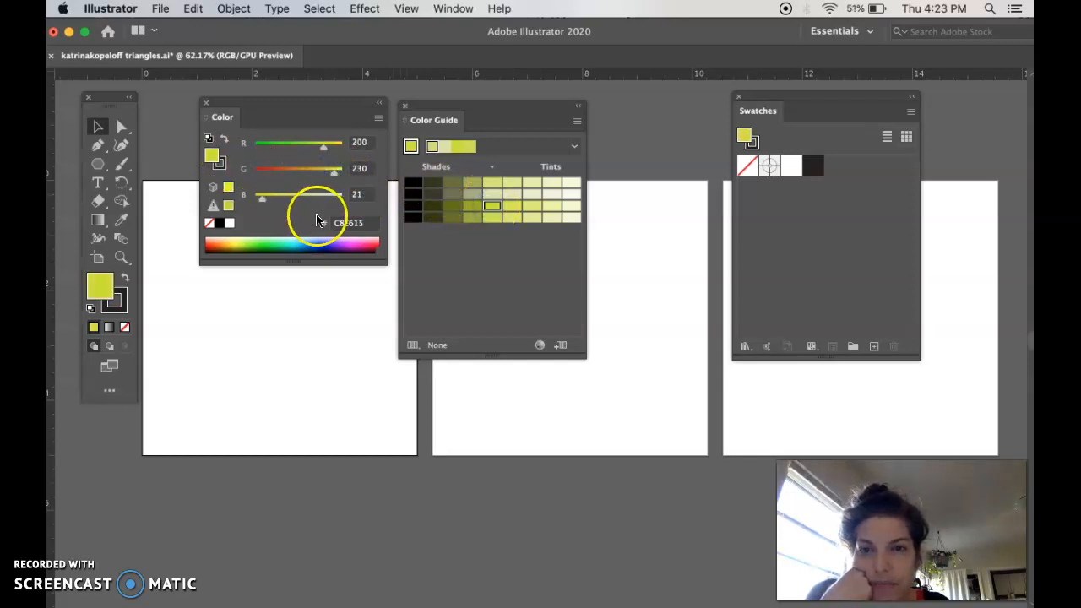
left_click(304, 143)
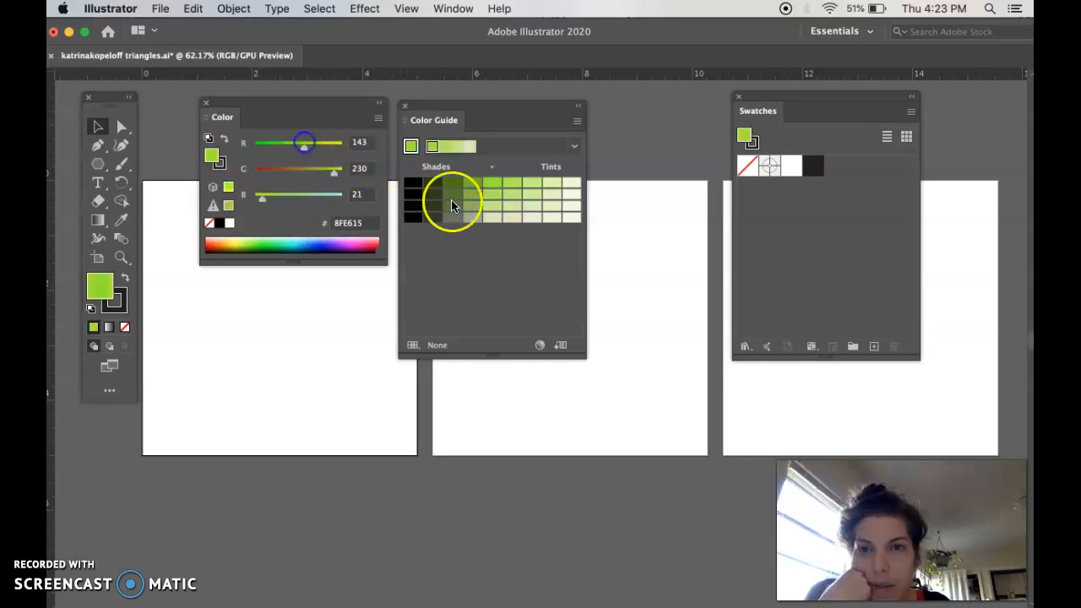
left_click(292, 197)
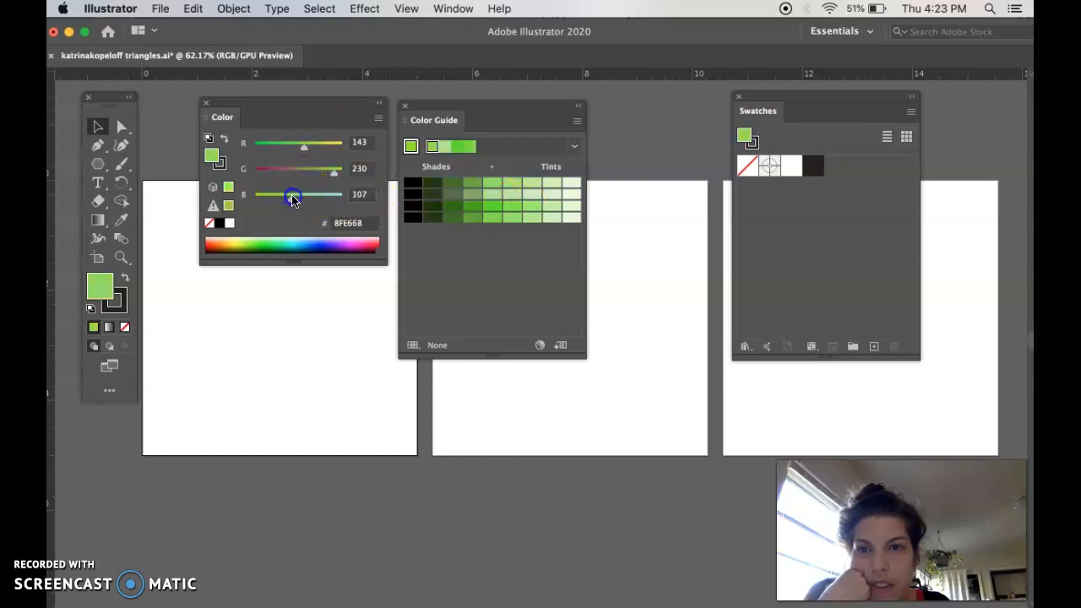
left_click(493, 187)
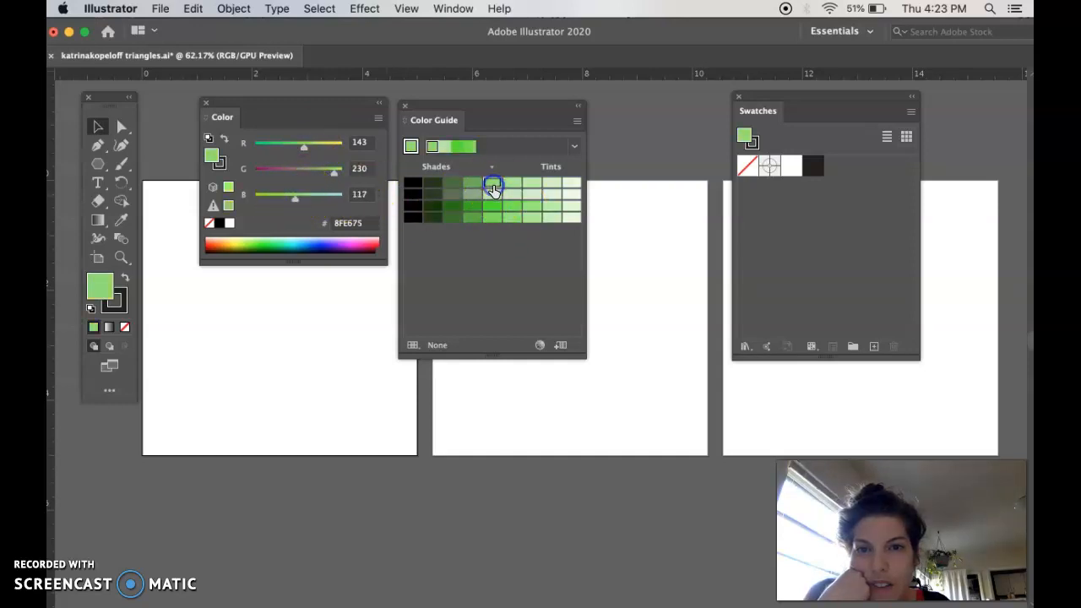
- Try the Monochromatic 2 harmony rule on the light green and switch back to Monochromatic
left_click(576, 150)
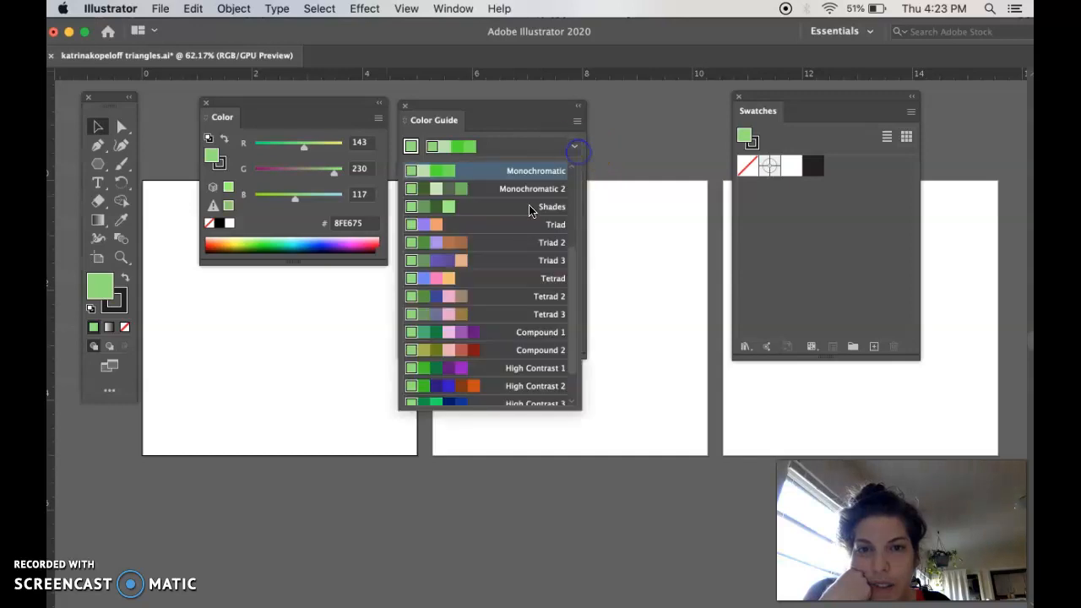
left_click(527, 192)
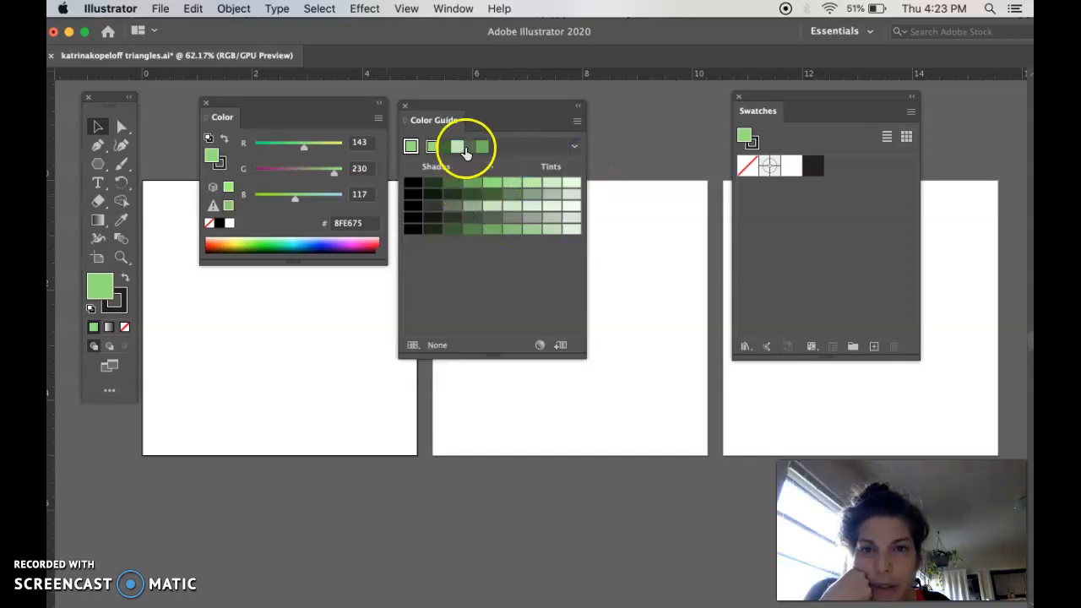
left_click(574, 149)
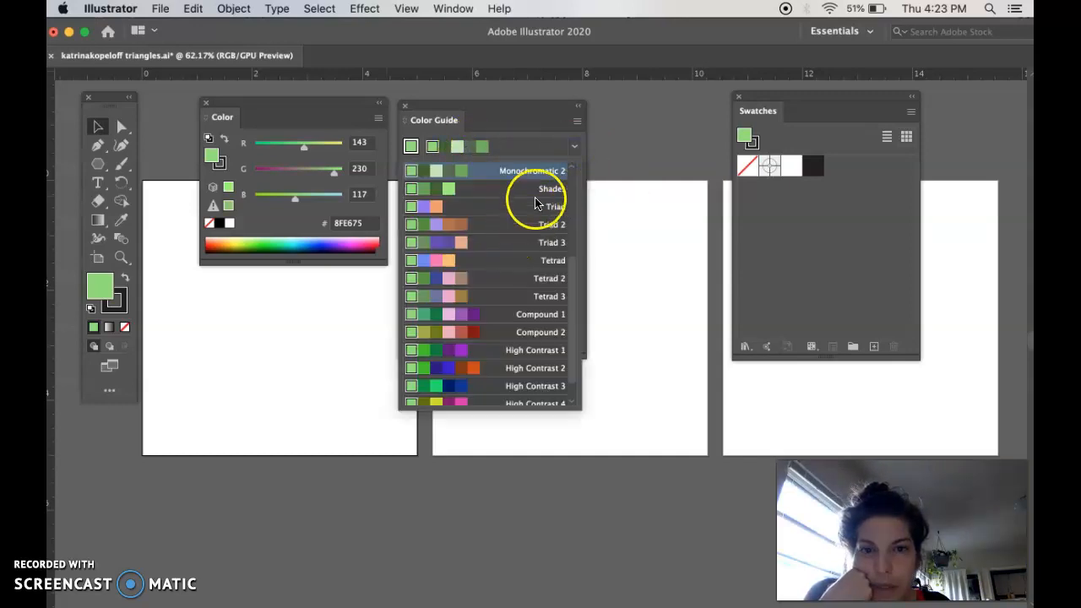
scroll(503, 272, "up", 3)
left_click(504, 297)
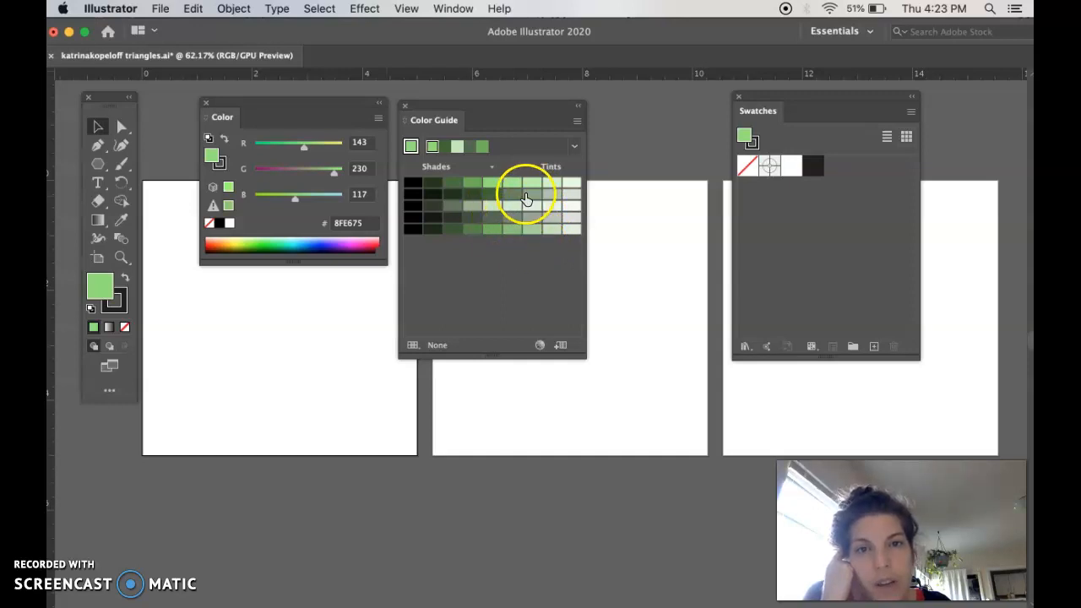
left_click(571, 150)
scroll(495, 229, "up", 3)
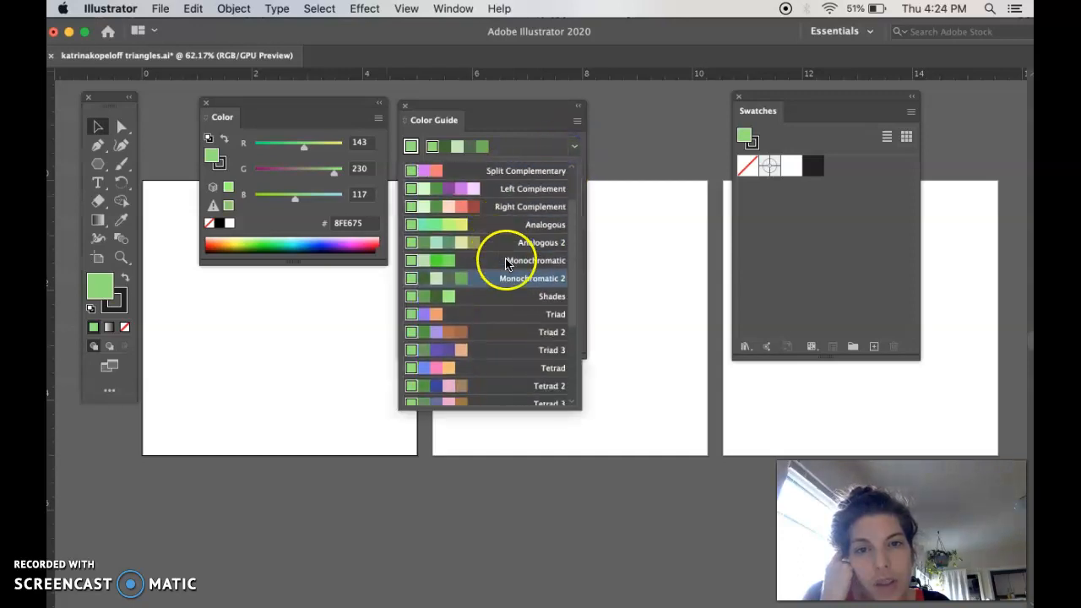
left_click(509, 264)
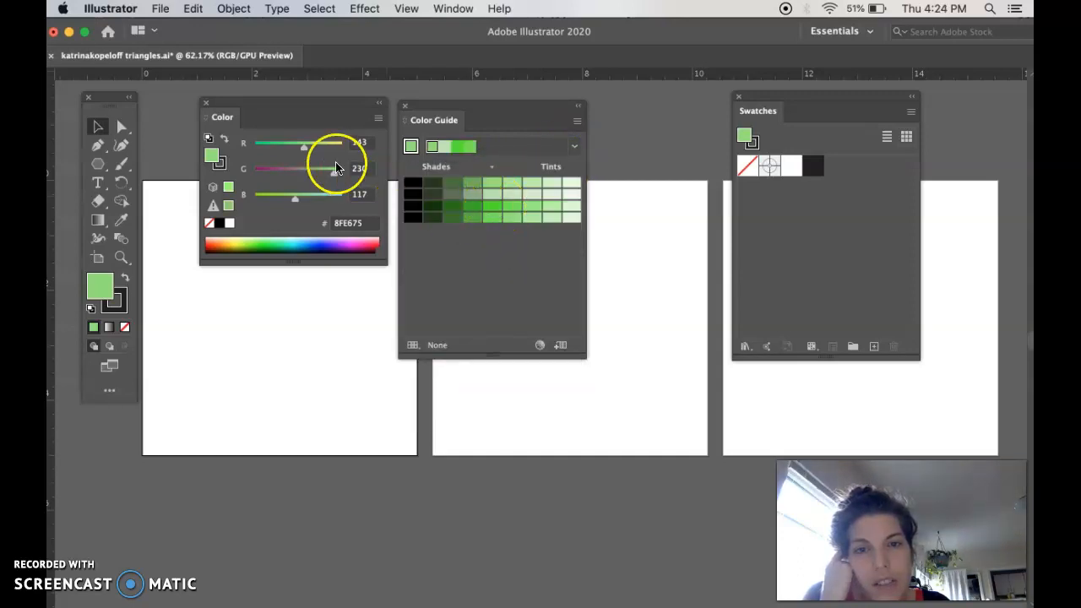
- Remix the fill through mint and teal tones to a gray-green of about R 121, G 170, B 140
left_click_drag(294, 198, 311, 196)
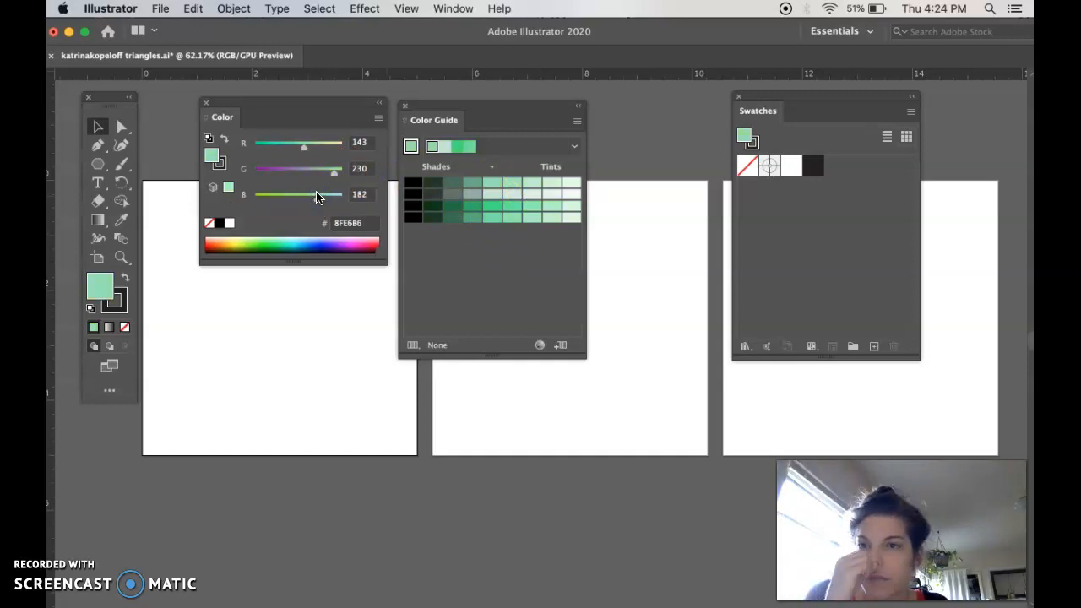
left_click(483, 195)
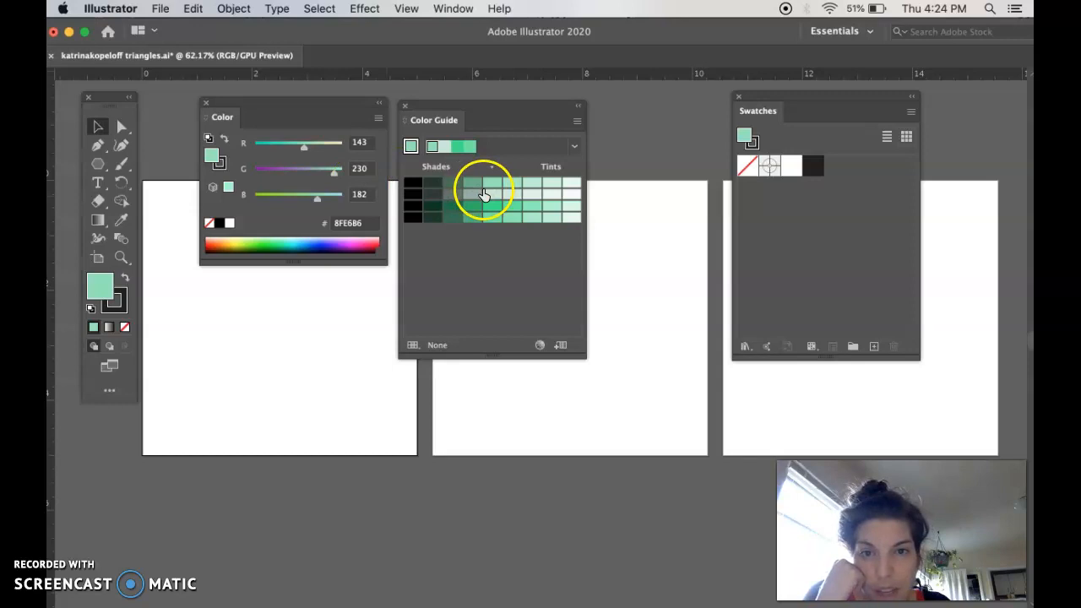
left_click_drag(286, 148, 276, 148)
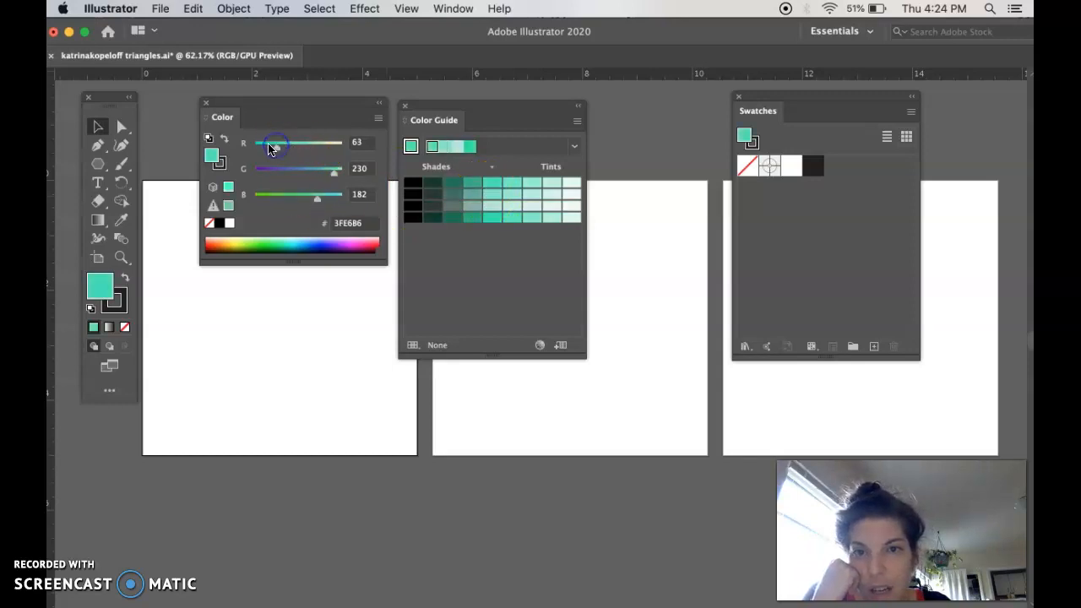
left_click(445, 150)
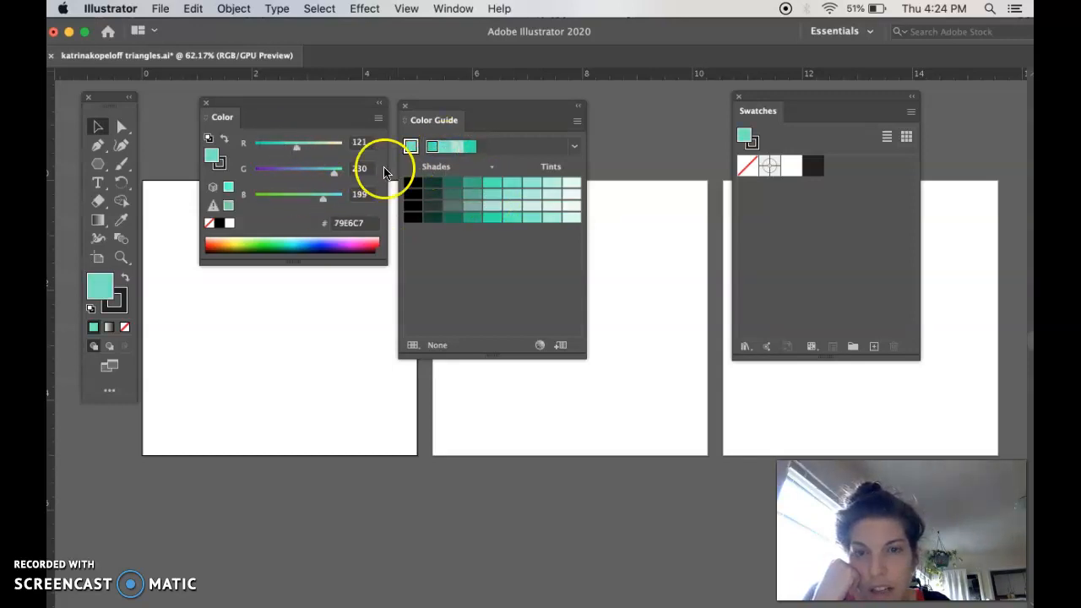
left_click_drag(306, 171, 297, 198)
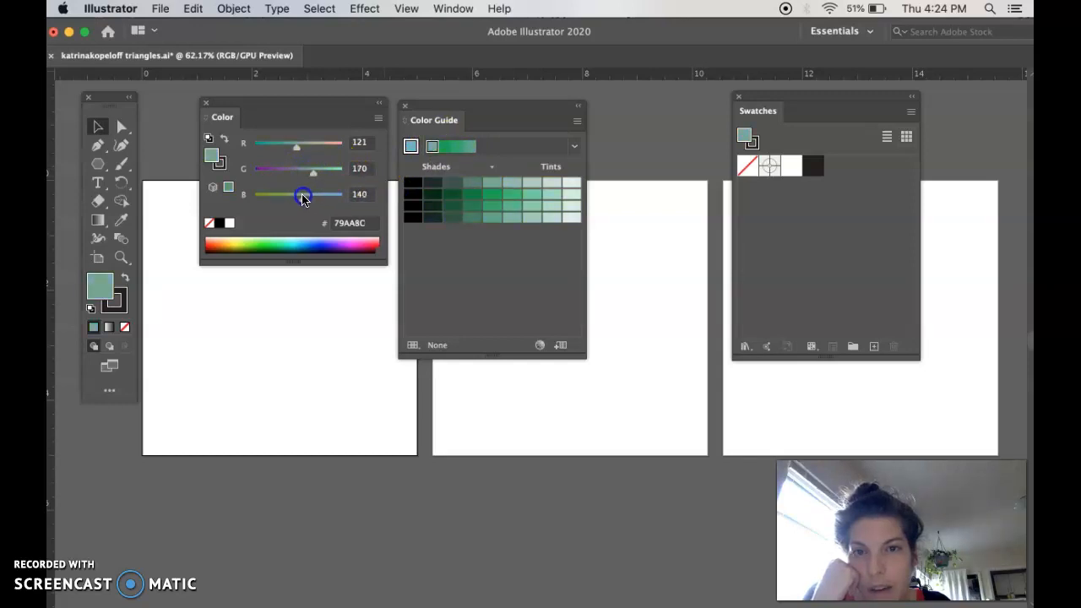
- Lower the fill's blue value to 41 and choose the muted olive variation R 137, G 170, B 84 from the Color Guide
left_click_drag(293, 198, 280, 196)
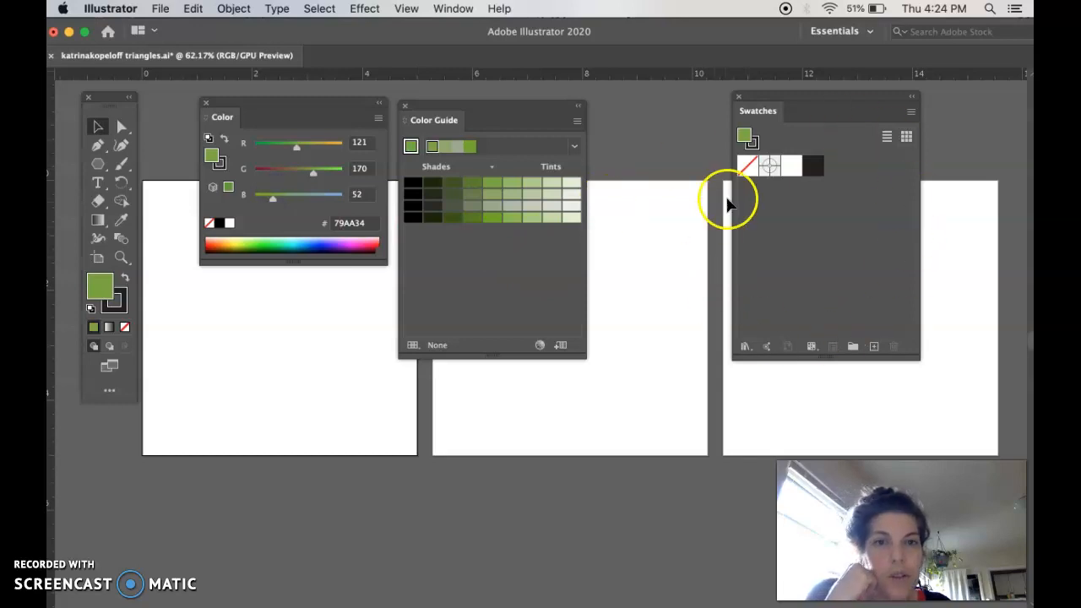
left_click_drag(271, 200, 269, 203)
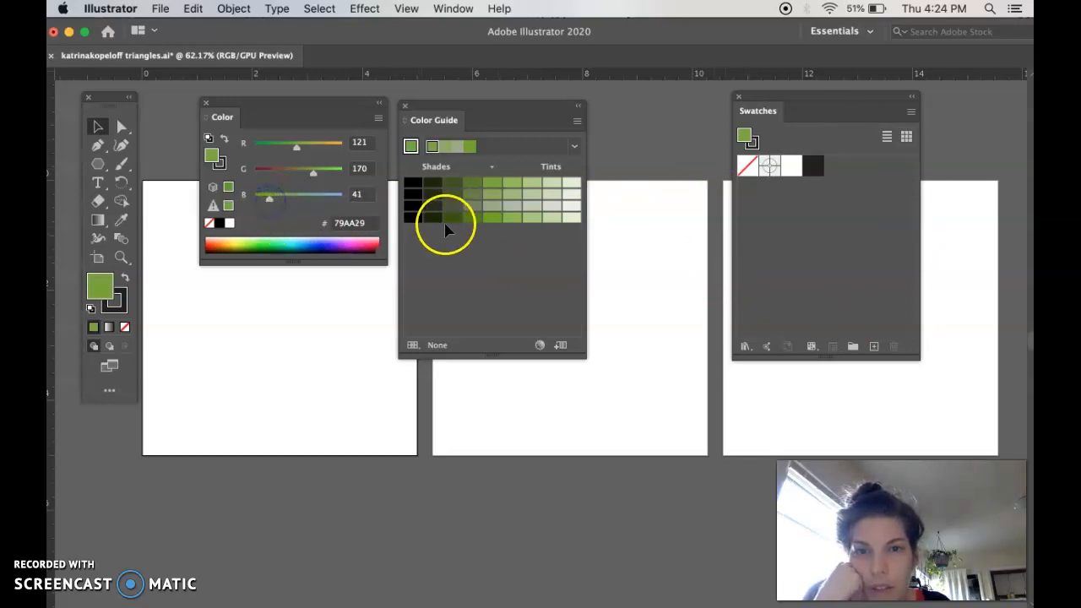
left_click(496, 195)
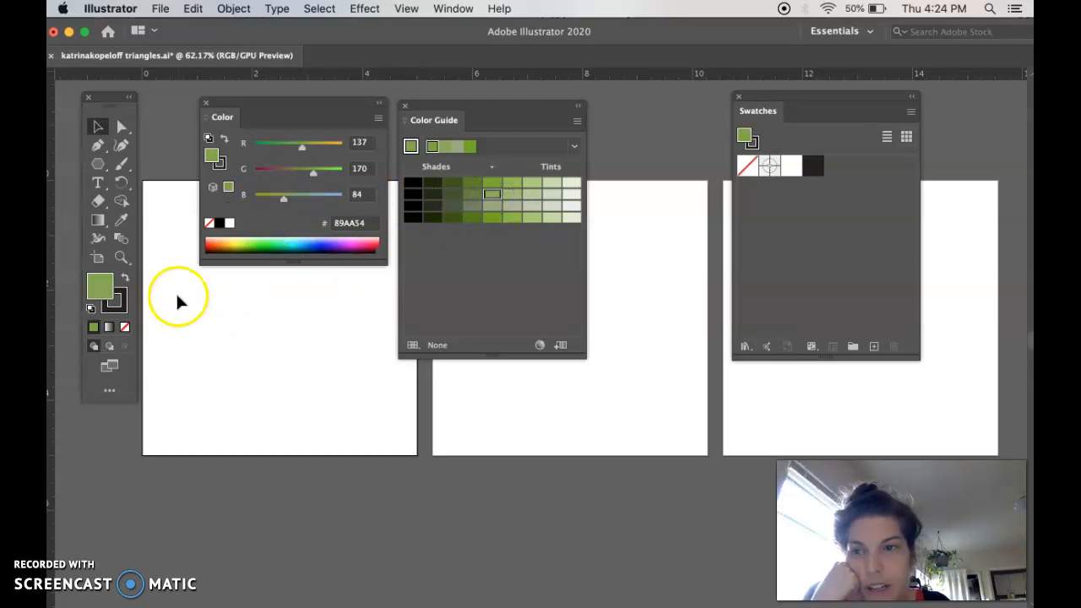
left_click(495, 196)
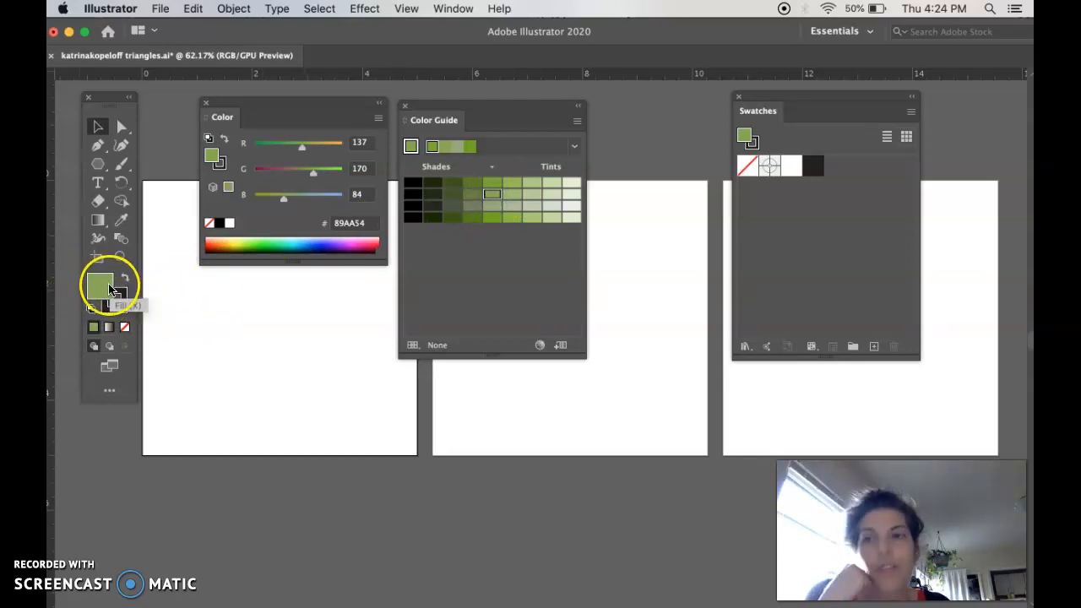
- Save the current fill as a new global process color swatch named "olive green"
left_click(874, 349)
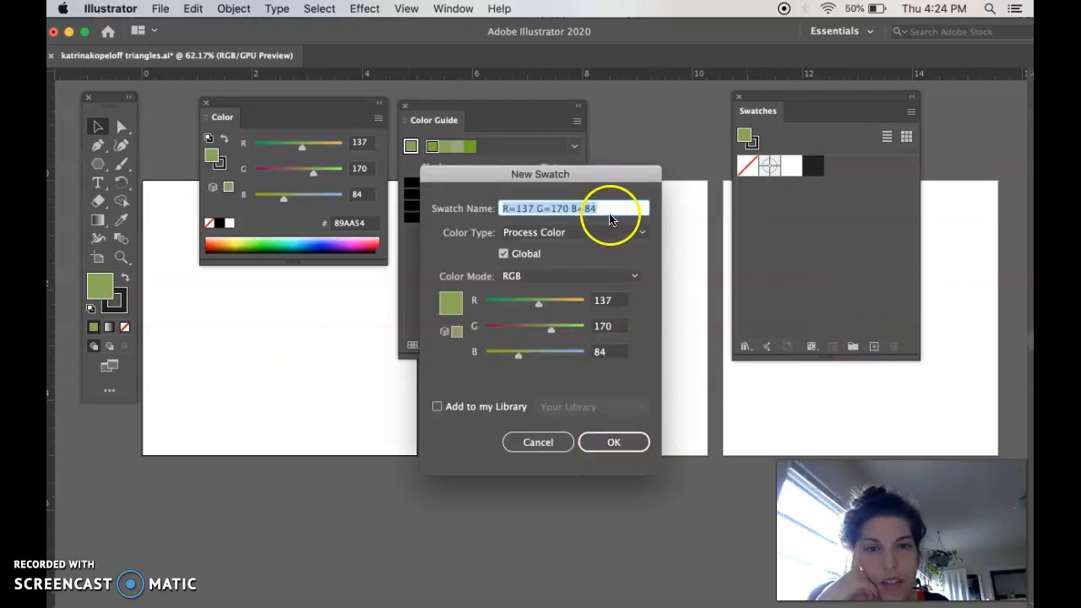
type("olive geen")
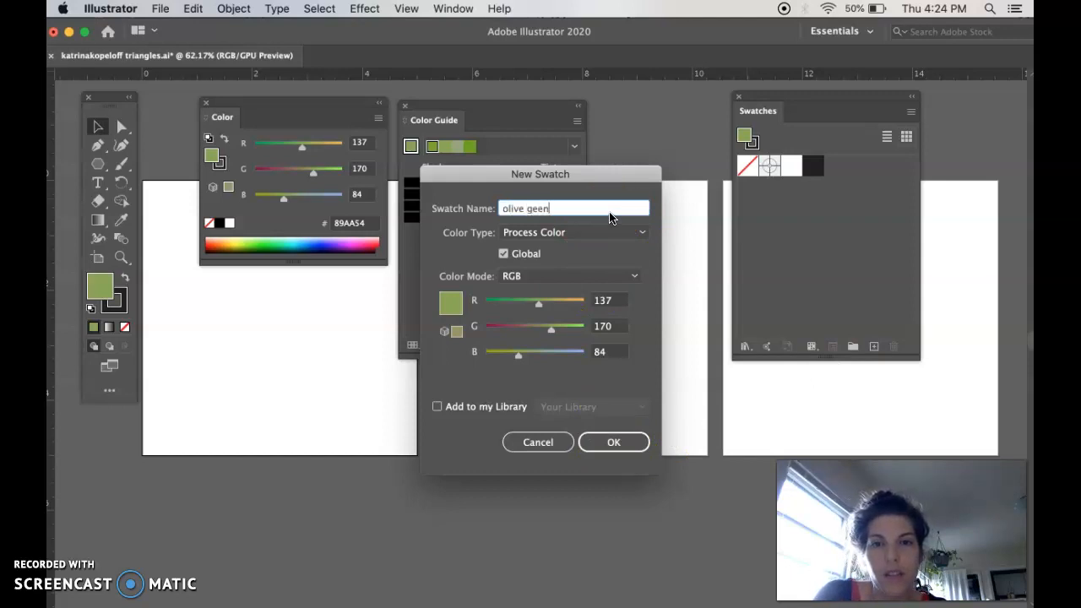
key("BackSpace")
key("BackSpace")
key("BackSpace")
type("reen")
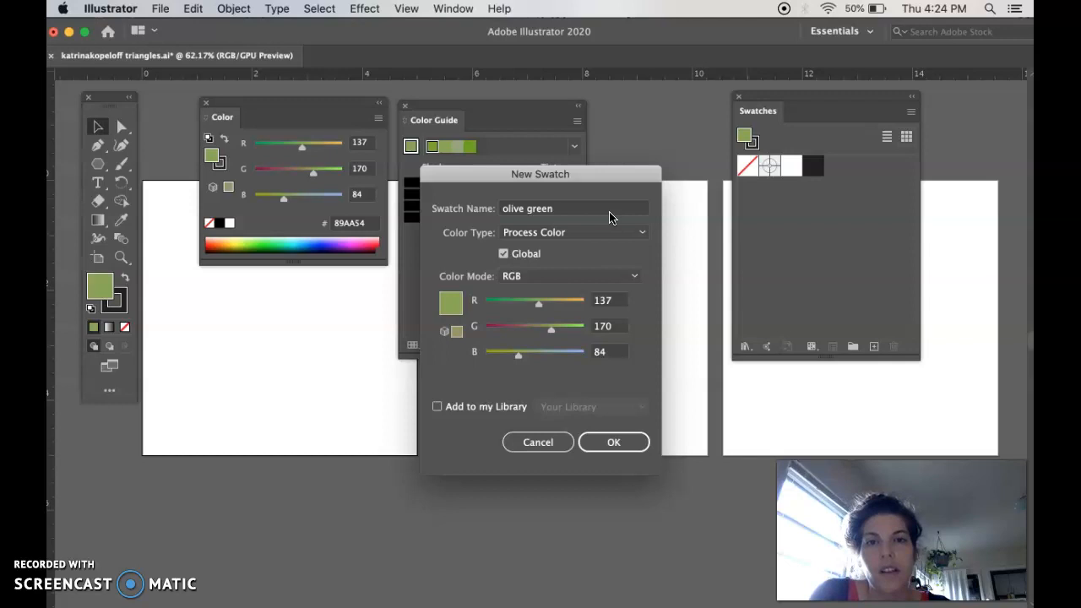
key("Return")
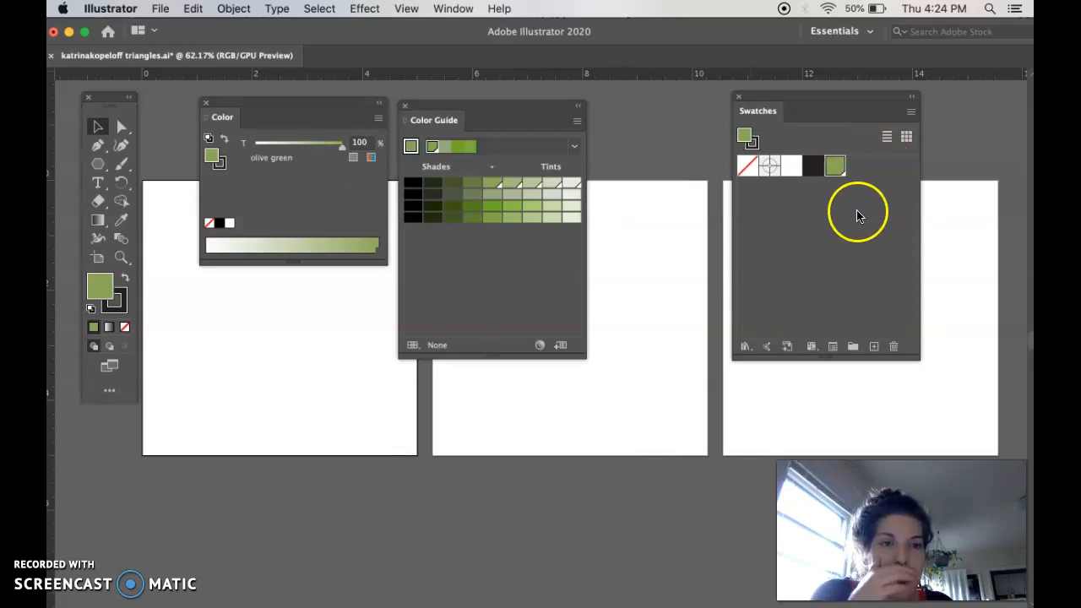
- Put the olive green swatch into a new color group named "monochromatic"
left_click(852, 346)
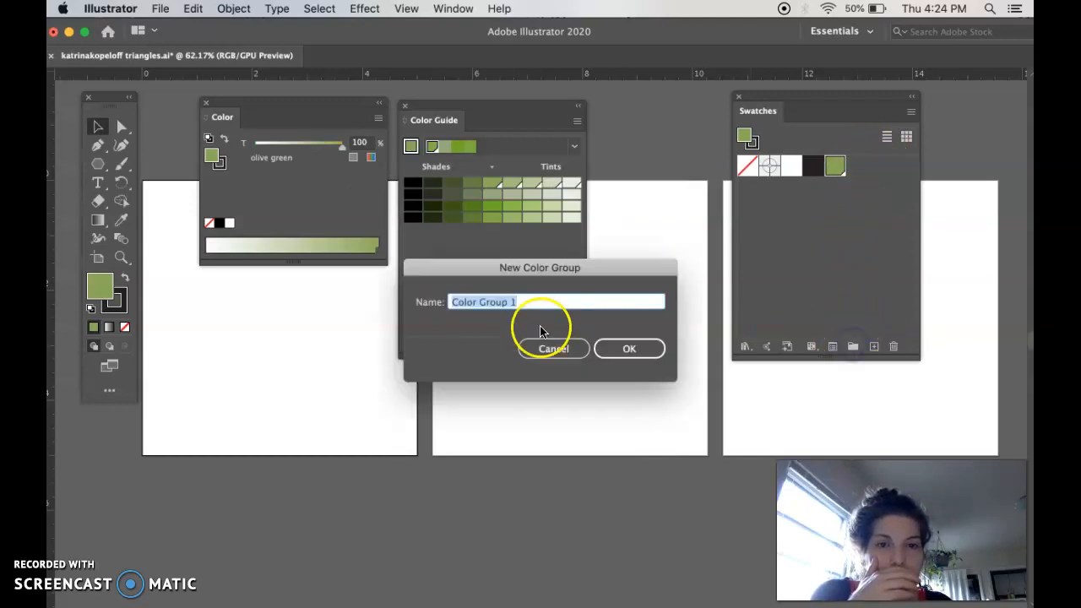
type("mon")
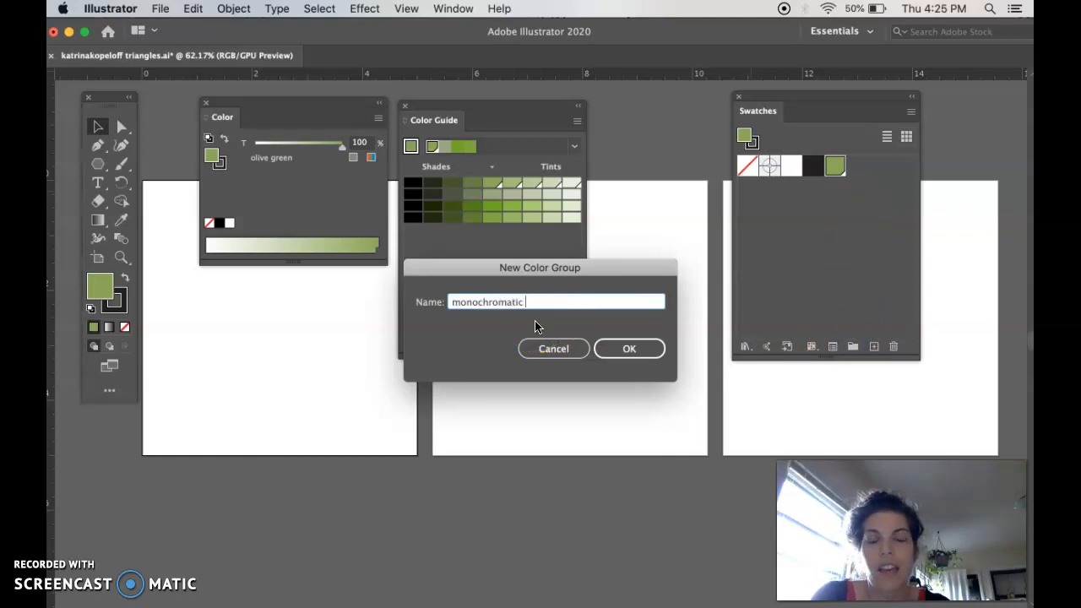
type("ochromatic")
key("Return")
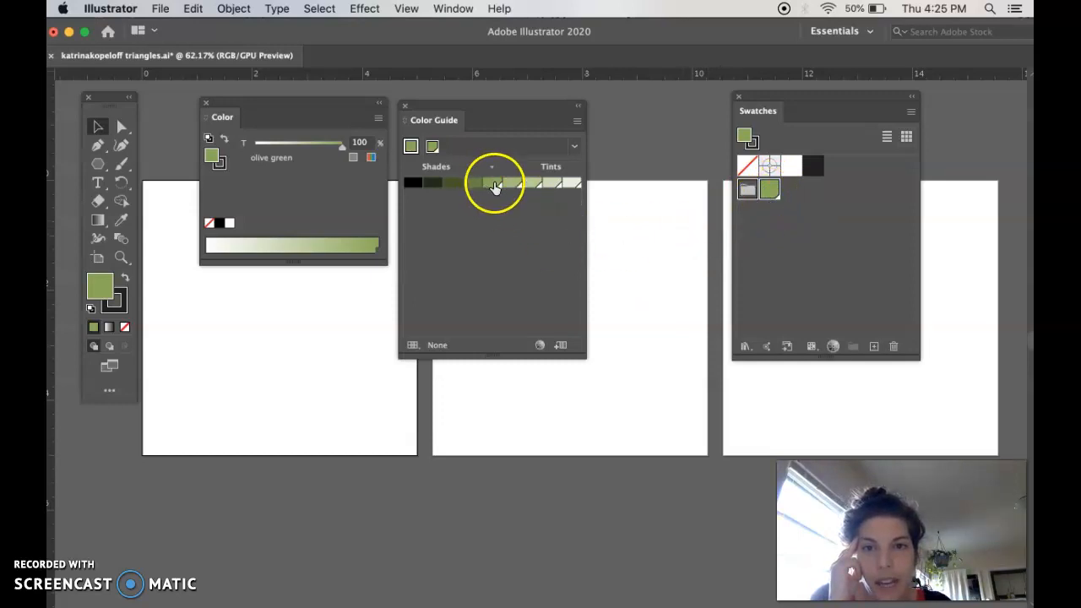
- Choose the 40% tint of olive green from the Color Guide and add it as a swatch to the monochromatic group
left_click(547, 182)
left_click(874, 346)
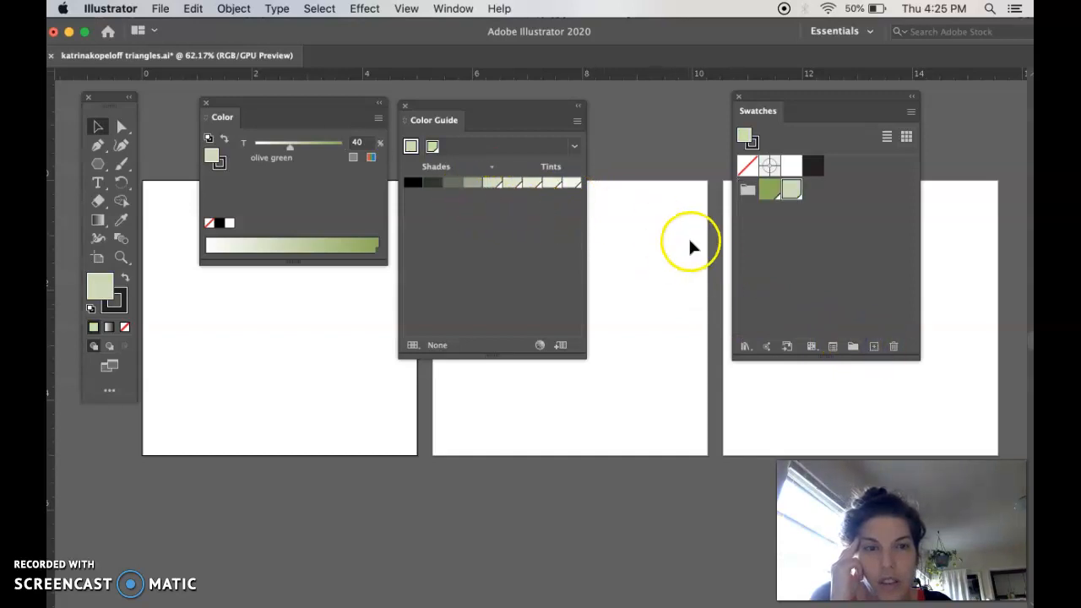
left_click(792, 191)
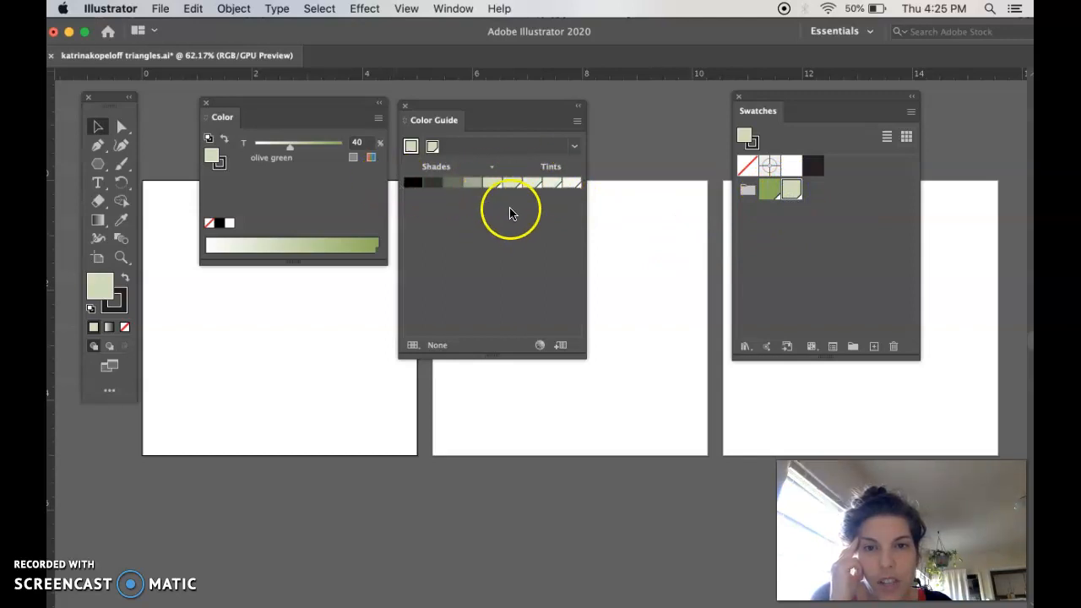
- Save the dark olive green shade R 69, G 85, B 42 as a global swatch and place it first in the monochromatic group
left_click(768, 191)
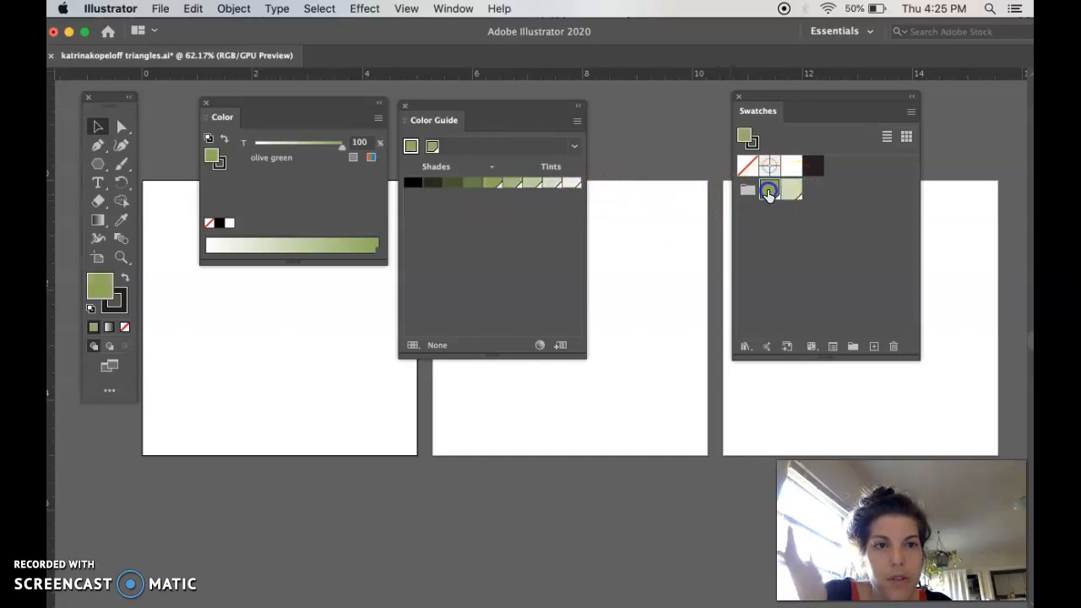
mouse_move(570, 181)
left_mouse_down()
mouse_move(495, 174)
mouse_move(495, 192)
left_mouse_up()
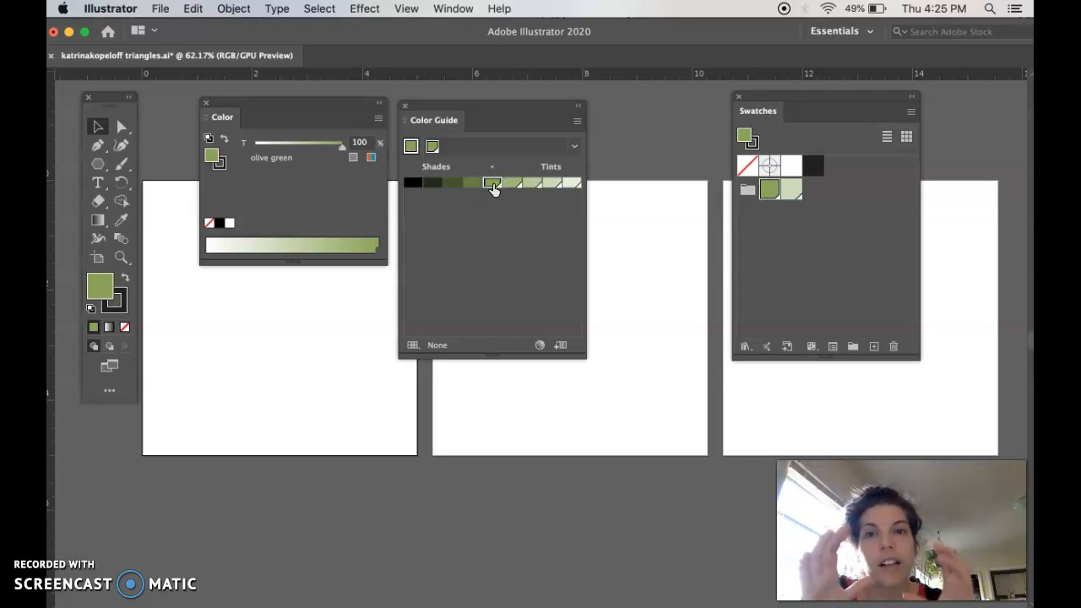
left_click(494, 186)
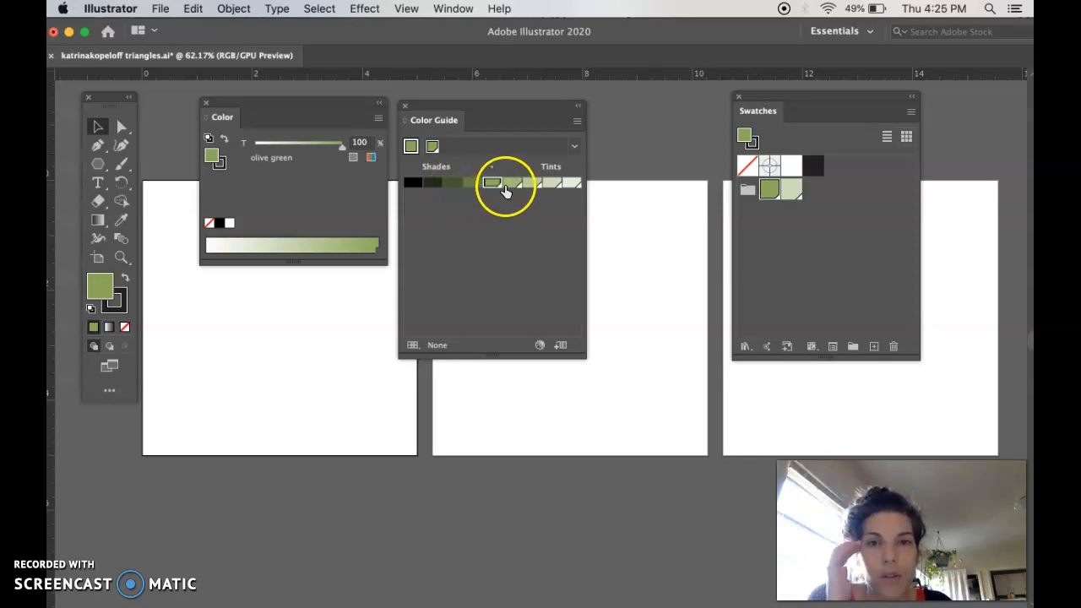
left_click(454, 185)
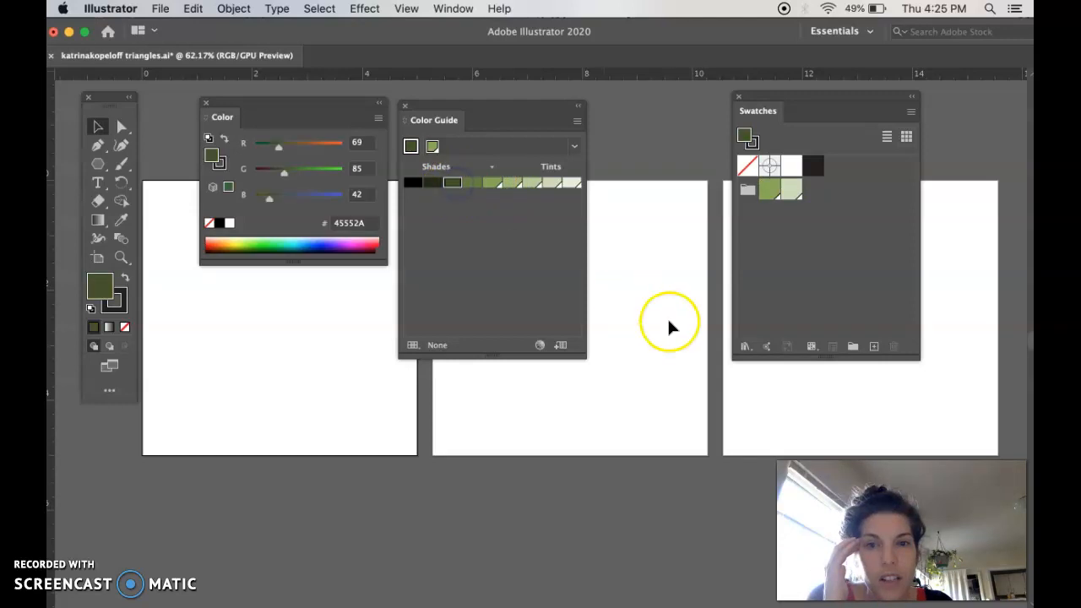
left_click(874, 346)
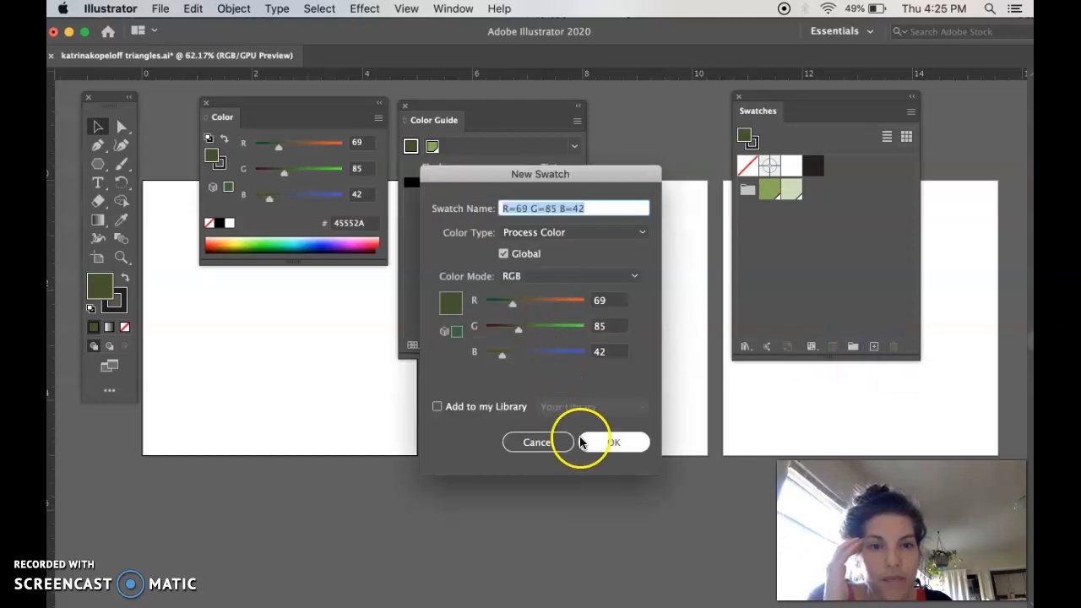
left_click(616, 442)
left_click_drag(834, 173, 755, 186)
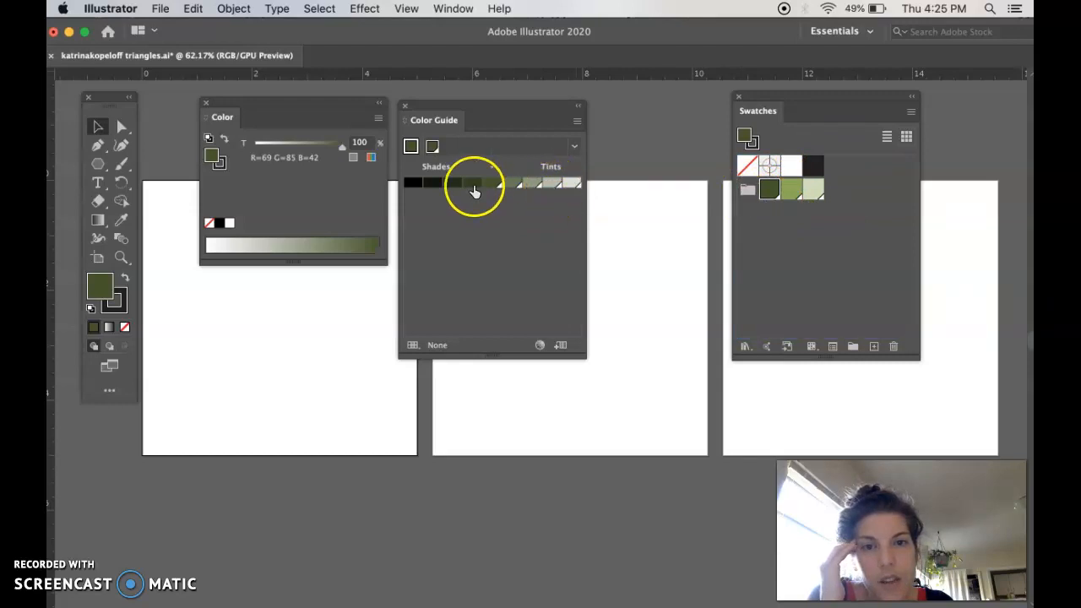
left_click(791, 189)
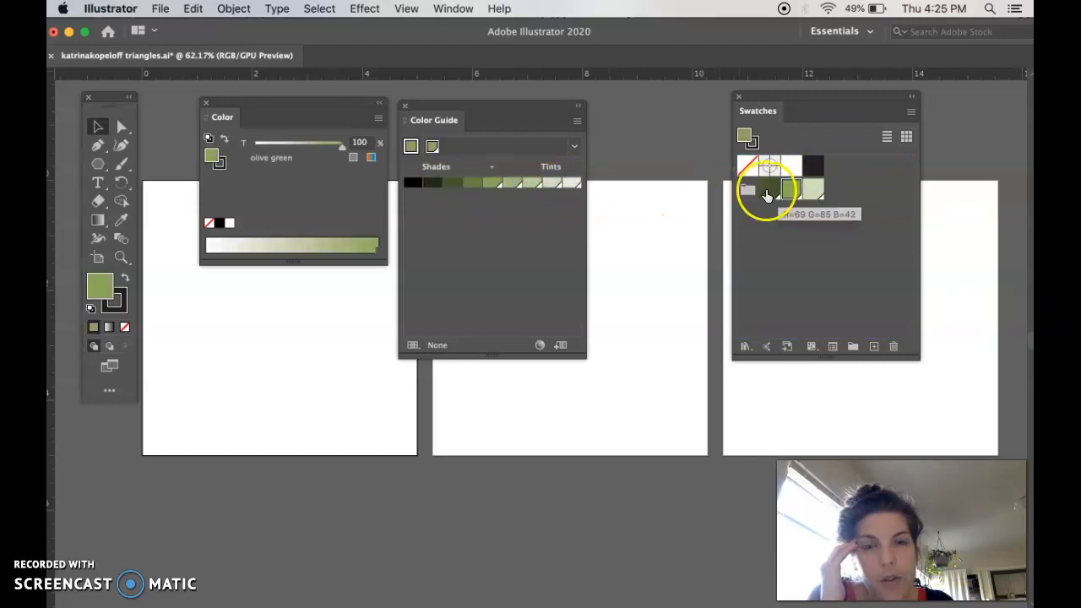
left_click(450, 187)
left_click(429, 184)
left_click_drag(429, 183, 302, 186)
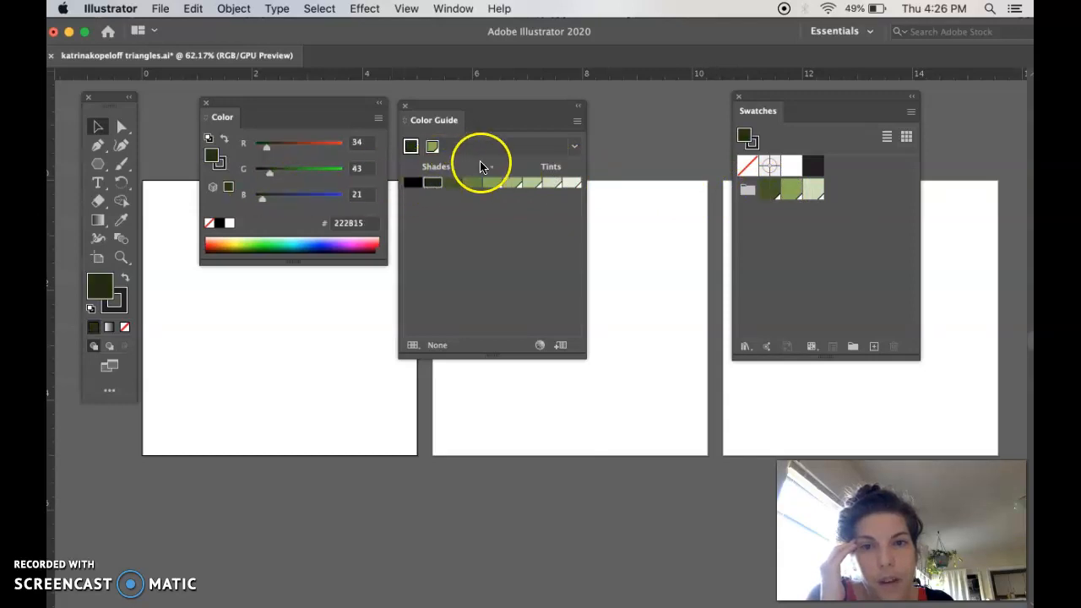
left_click_drag(270, 174, 275, 176)
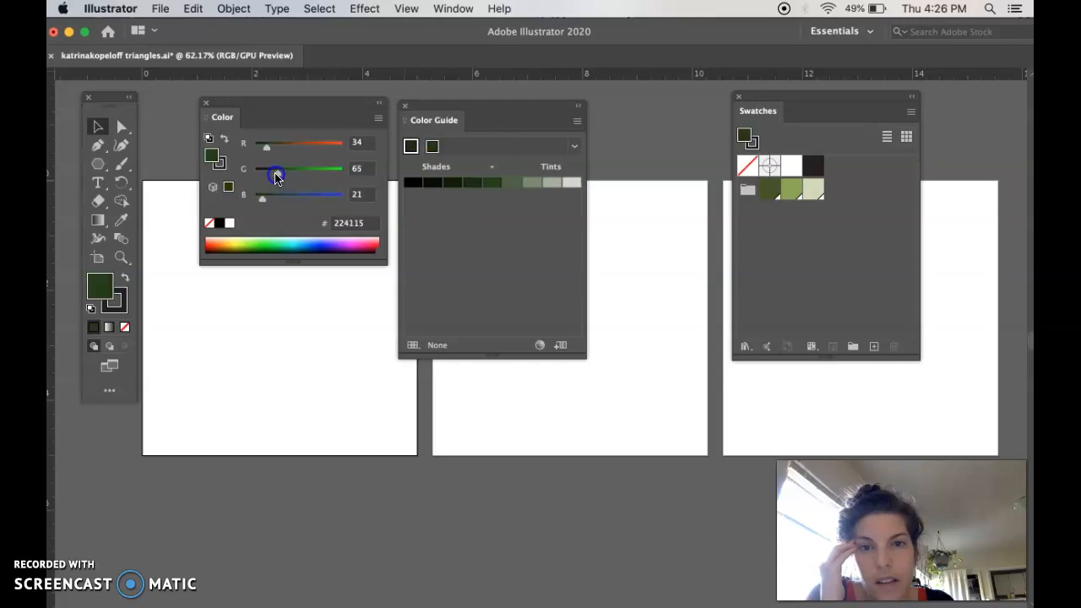
- Save the olive green shade R 103, G 128, B 63 as a swatch and place it before olive green in the monochromatic group
left_click(788, 190)
left_click(472, 184)
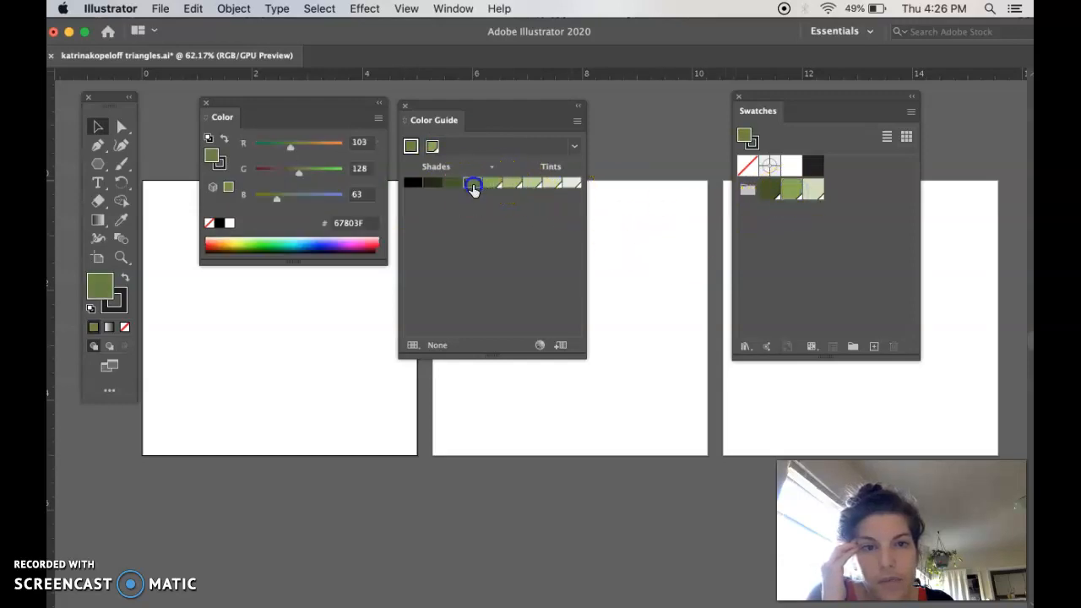
left_click(872, 347)
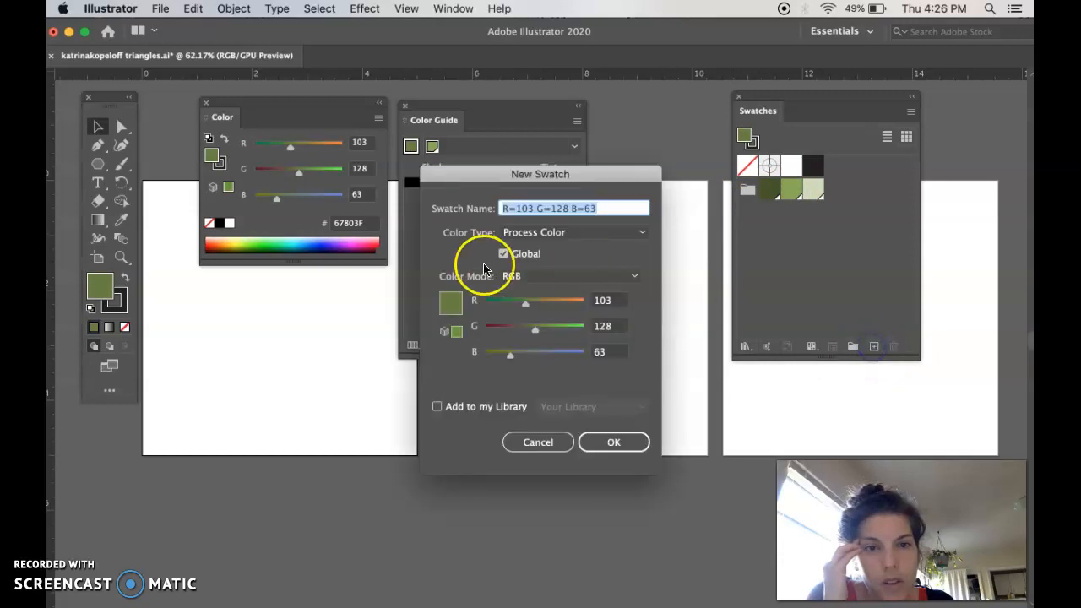
left_click(612, 443)
left_click(834, 166)
left_click(778, 192)
left_click_drag(778, 192, 781, 191)
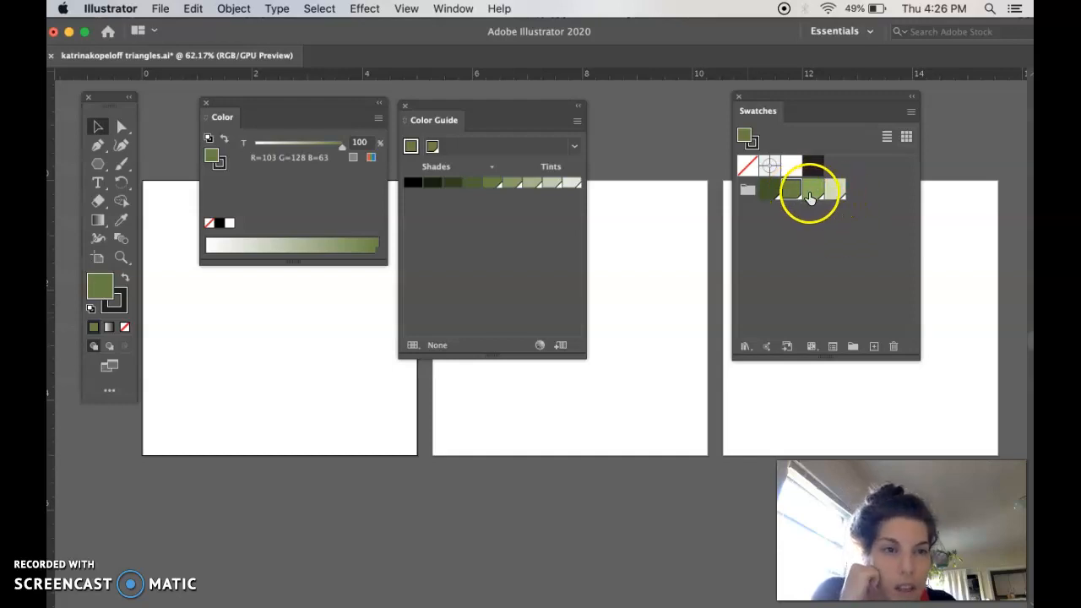
left_click(787, 193)
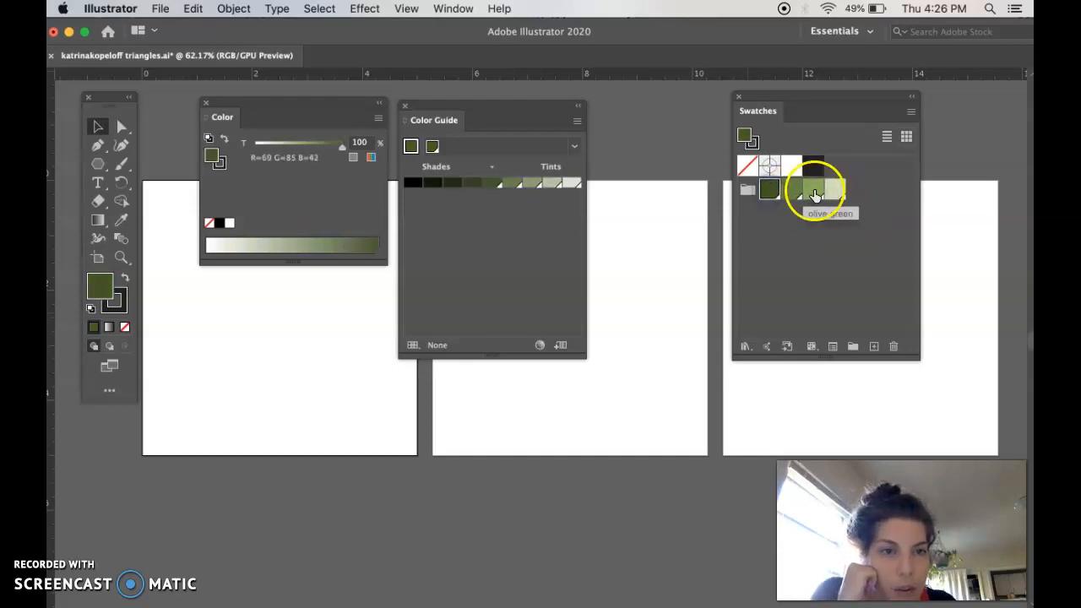
left_click(835, 191)
left_click(794, 200)
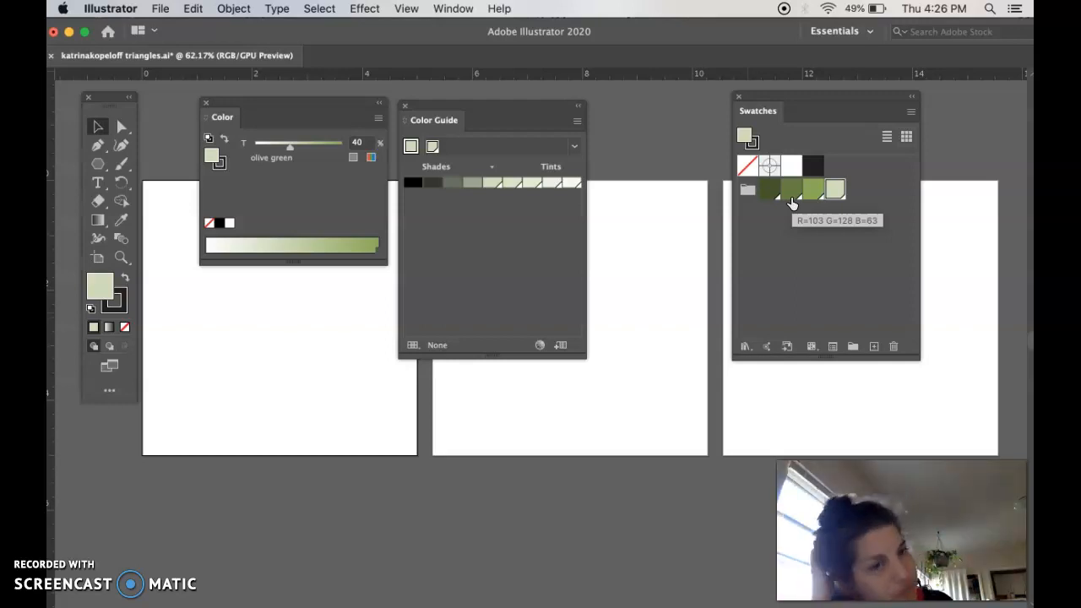
left_click(797, 218)
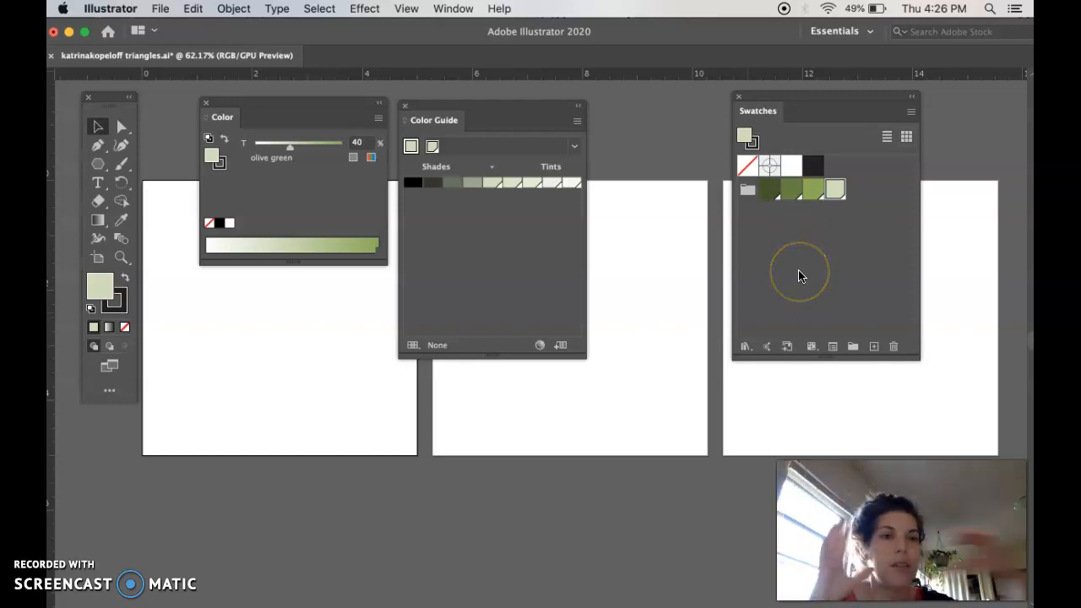
- Add another 40% tint of olive green at the end of the monochromatic group
left_click(812, 189)
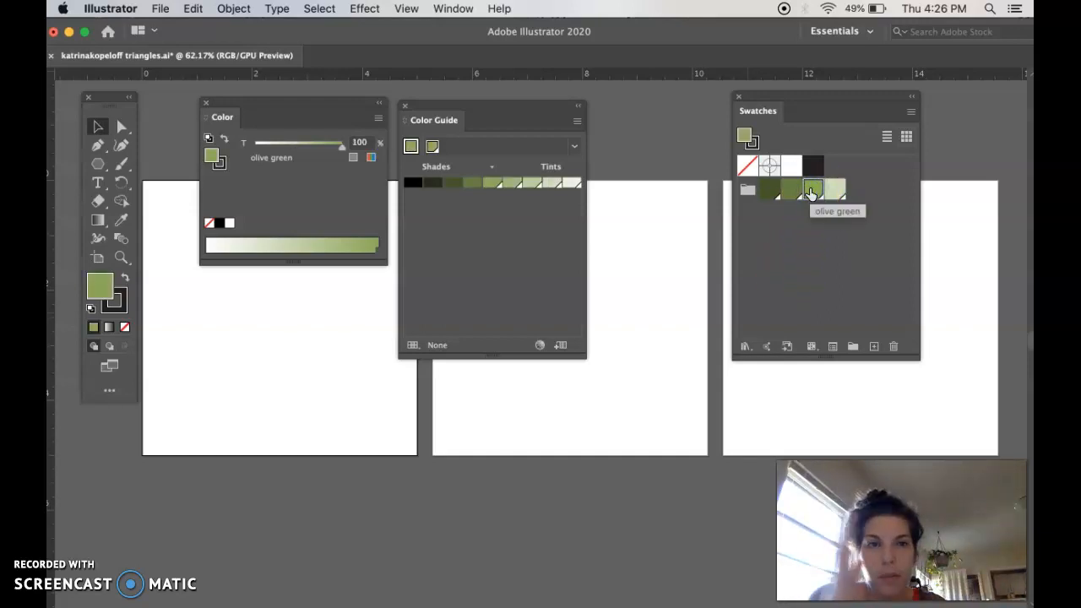
left_click(794, 223)
left_click(554, 187)
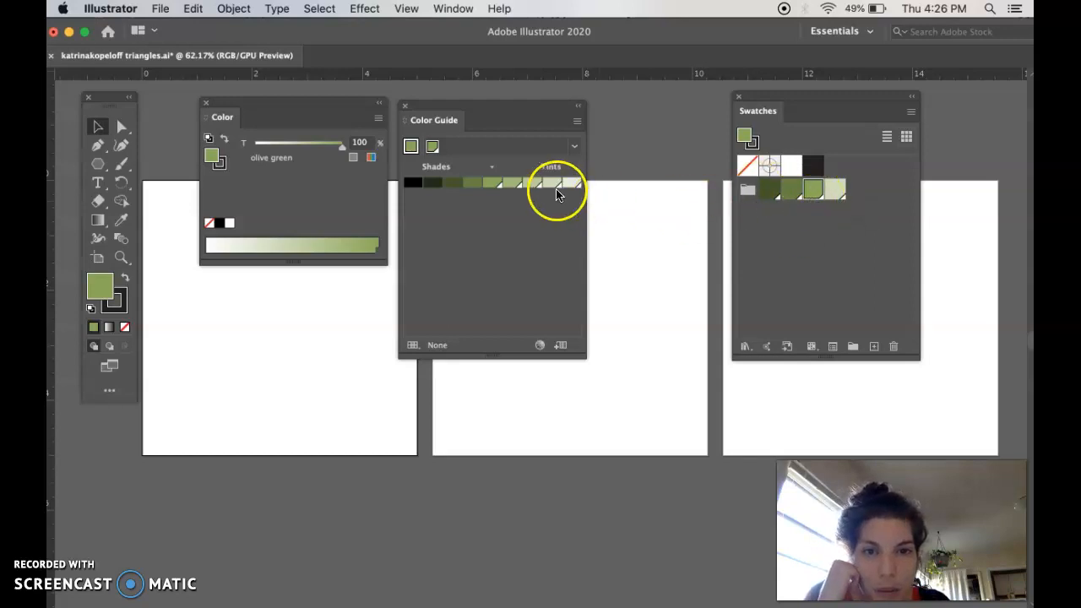
left_click(873, 347)
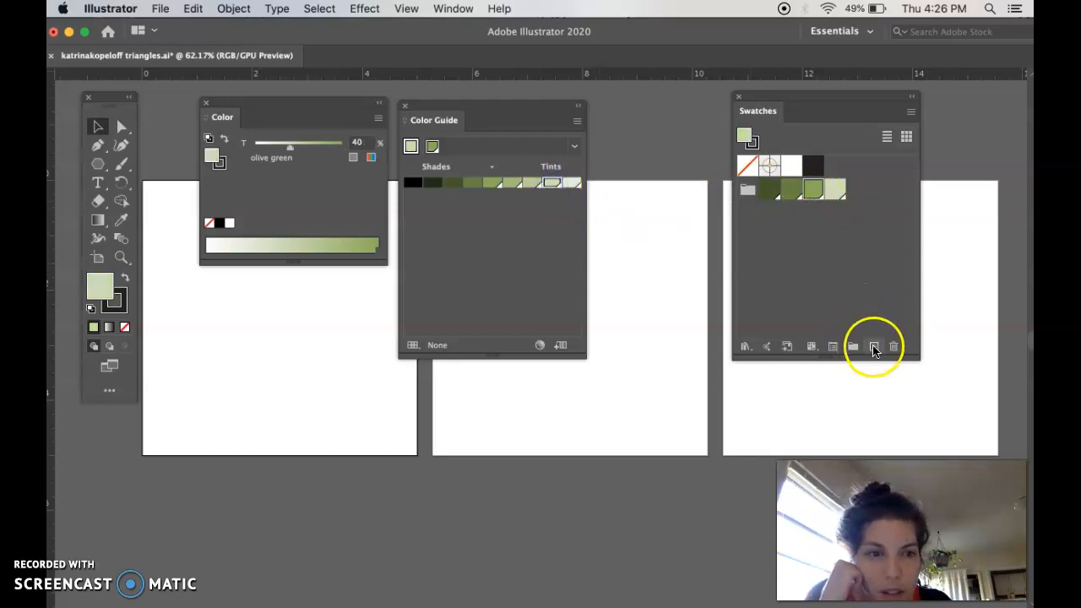
left_click(856, 189)
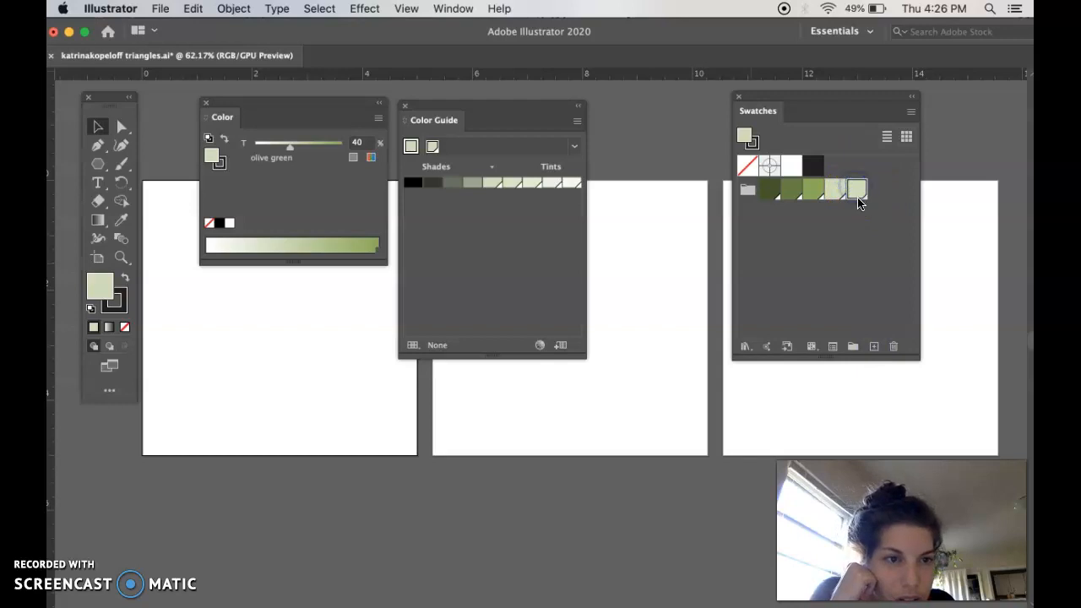
- Delete the duplicate 40% olive green tint from the end of the monochromatic group
left_click(836, 250)
left_click(858, 210)
left_click(846, 188)
left_click(835, 245)
left_click(854, 200)
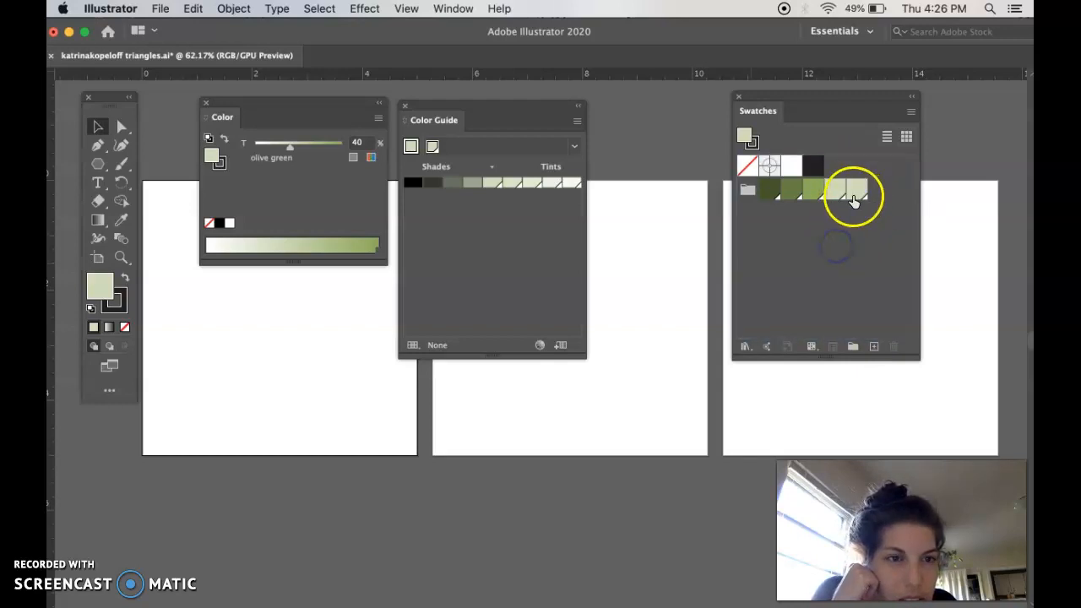
left_click(892, 346)
left_click(596, 349)
- Choose the 16% tint of olive green from the Color Guide and add it as the last swatch in the monochromatic group
left_click(779, 262)
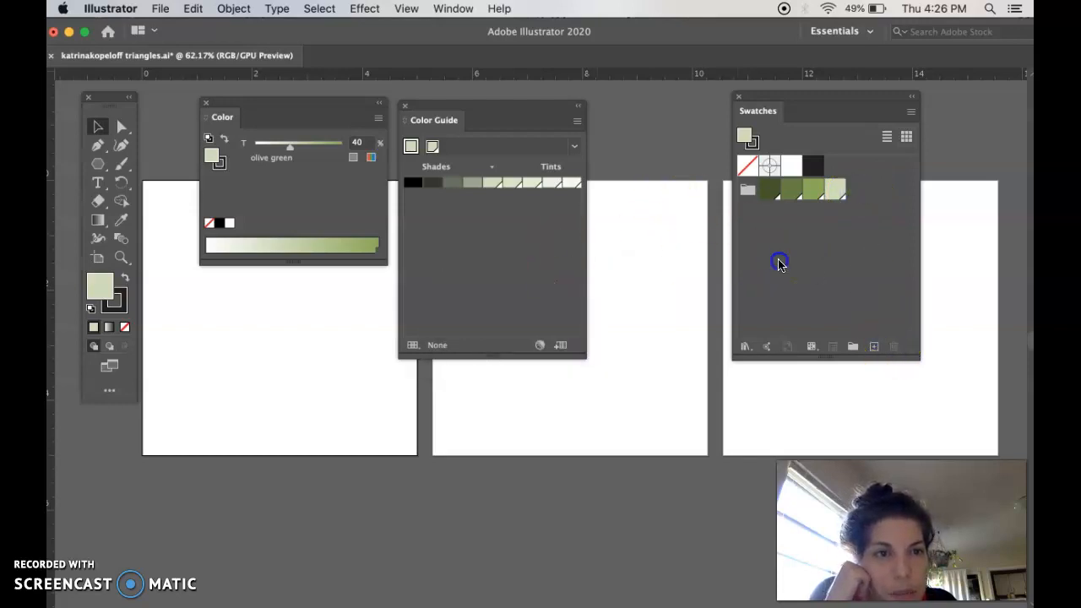
left_click(550, 181)
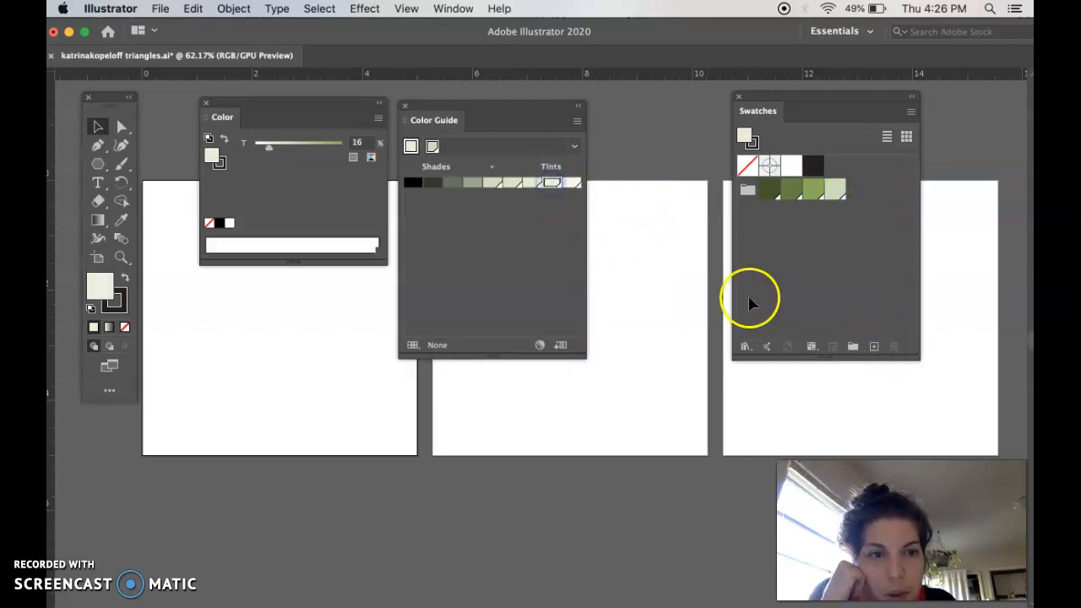
left_click(874, 346)
left_click_drag(832, 174, 855, 189)
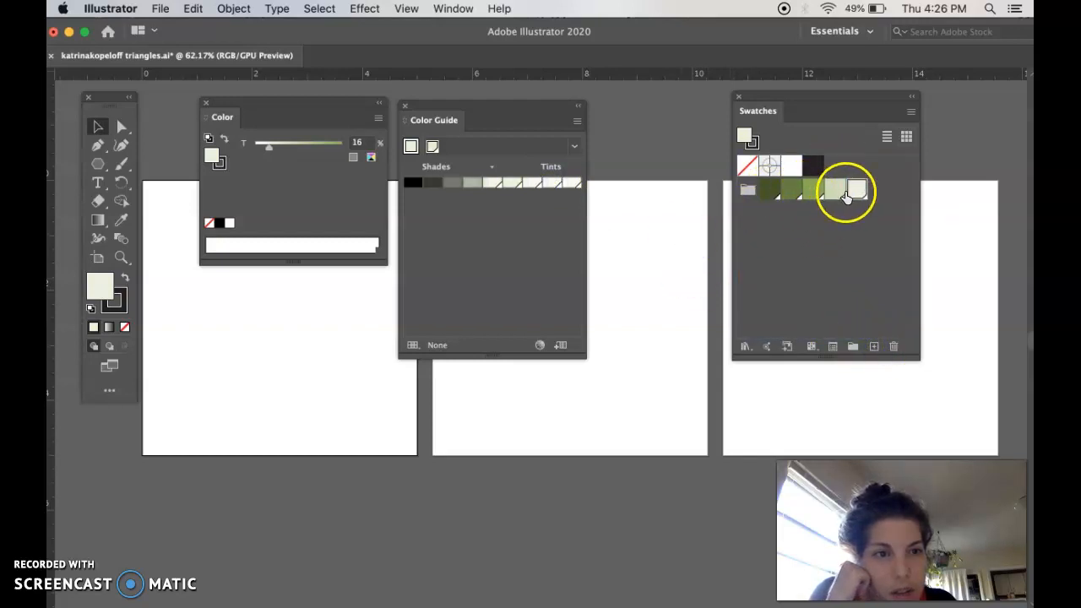
left_click(818, 234)
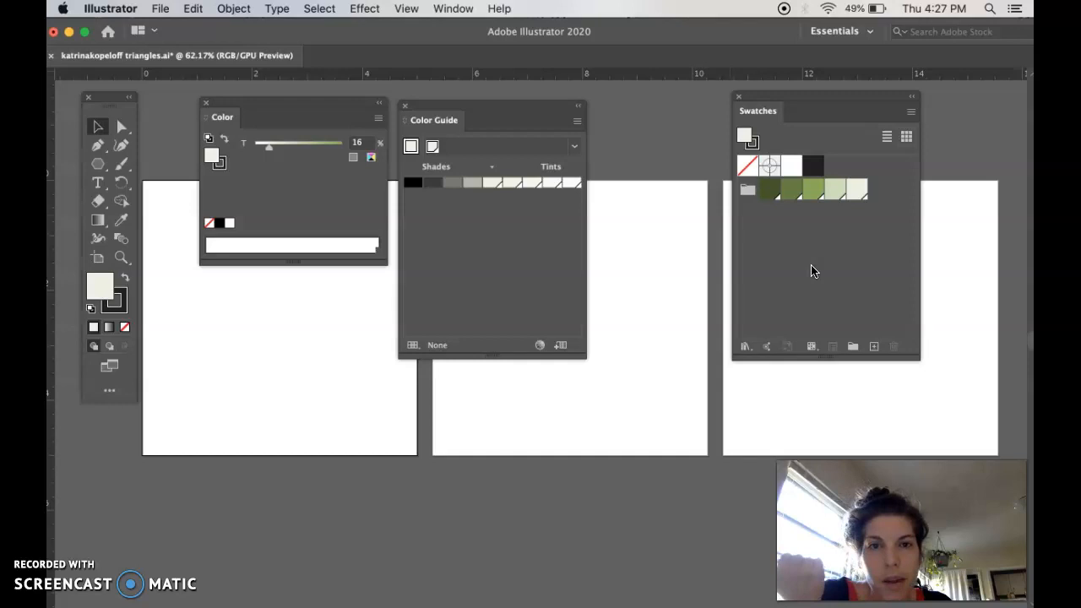
left_click(813, 270)
- Switch to Chrome and review the analogous color scheme example on the End Paper Pattern assignment page
mouse_move(434, 603)
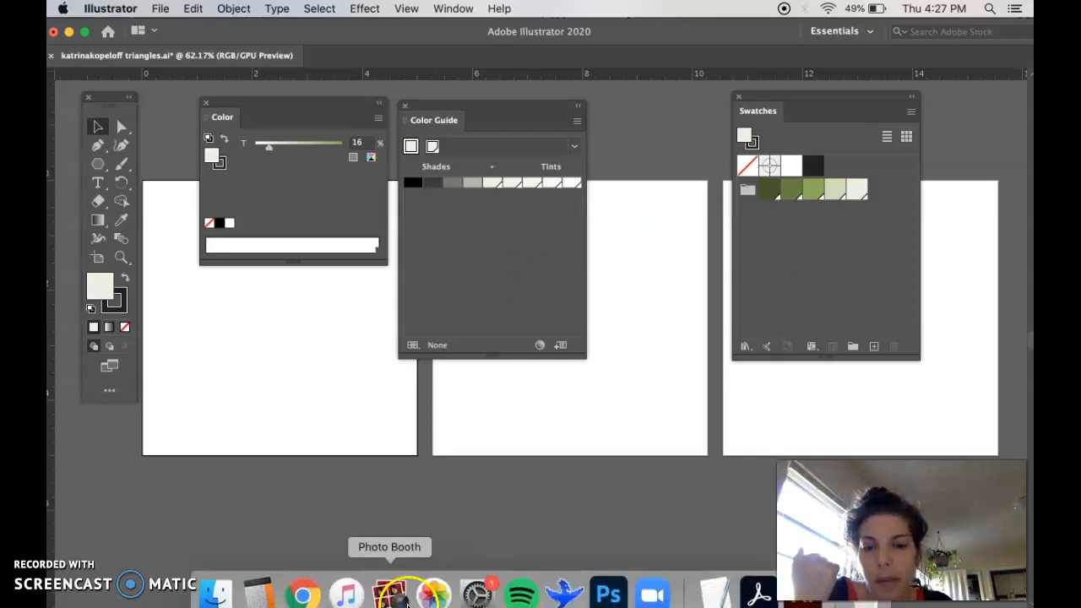
left_click(304, 601)
scroll(644, 371, "right", 1)
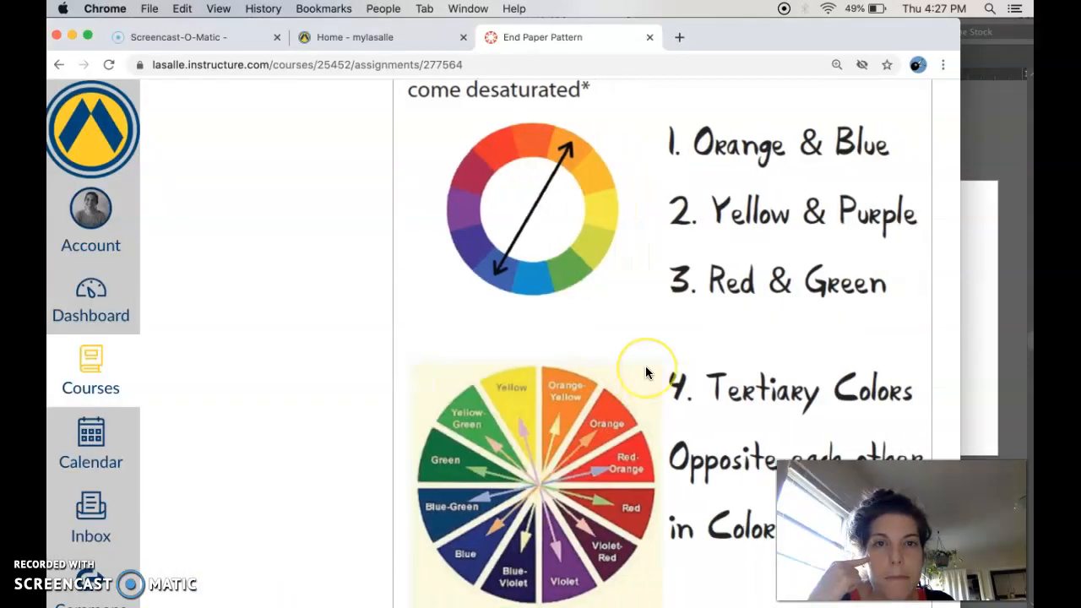
scroll(645, 372, "up", 5)
scroll(645, 371, "up", 3)
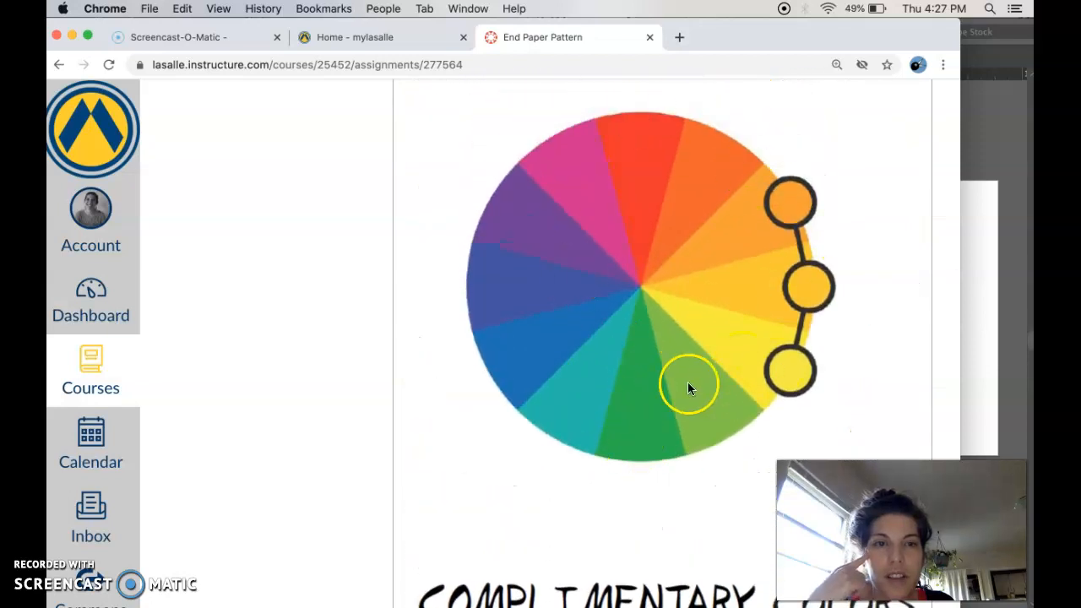
scroll(687, 385, "up", 5)
scroll(680, 395, "up", 1)
scroll(681, 397, "down", 5)
- Return to Illustrator and create a new empty color group named "analogous"
mouse_move(525, 603)
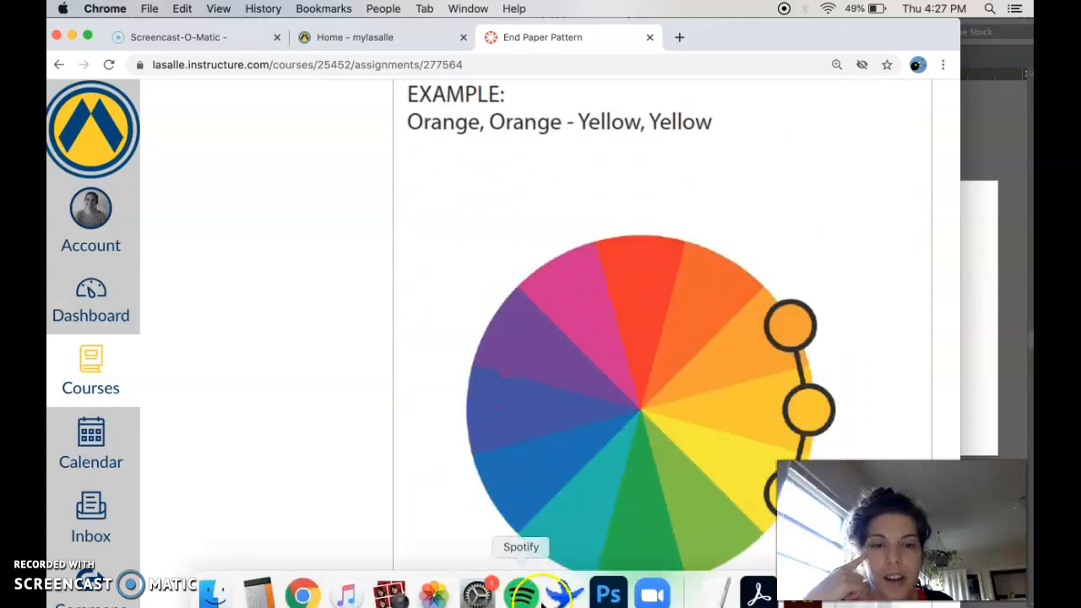
left_click(802, 598)
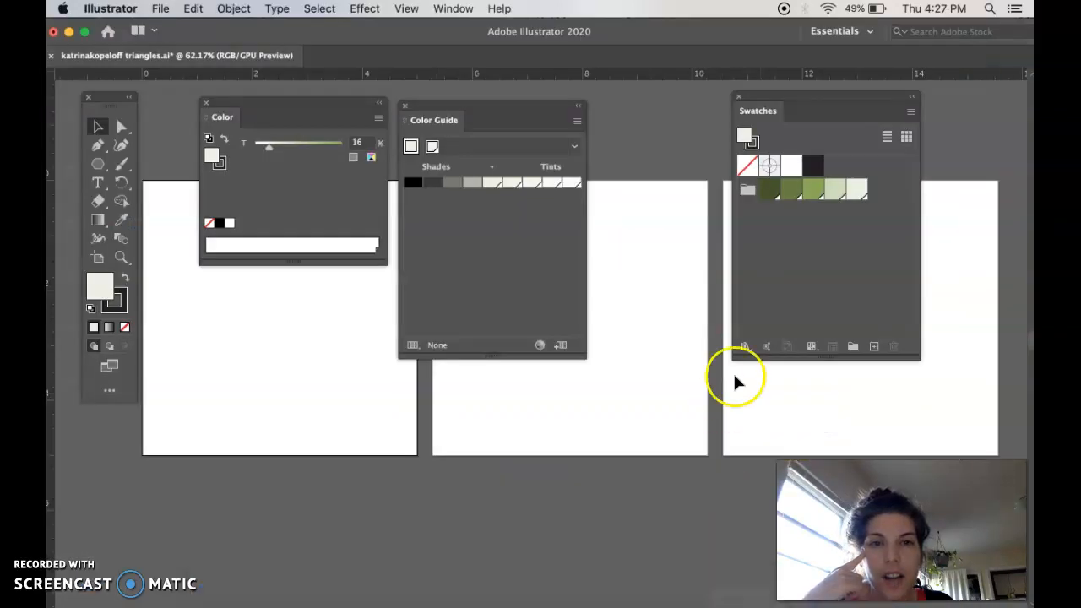
left_click(852, 346)
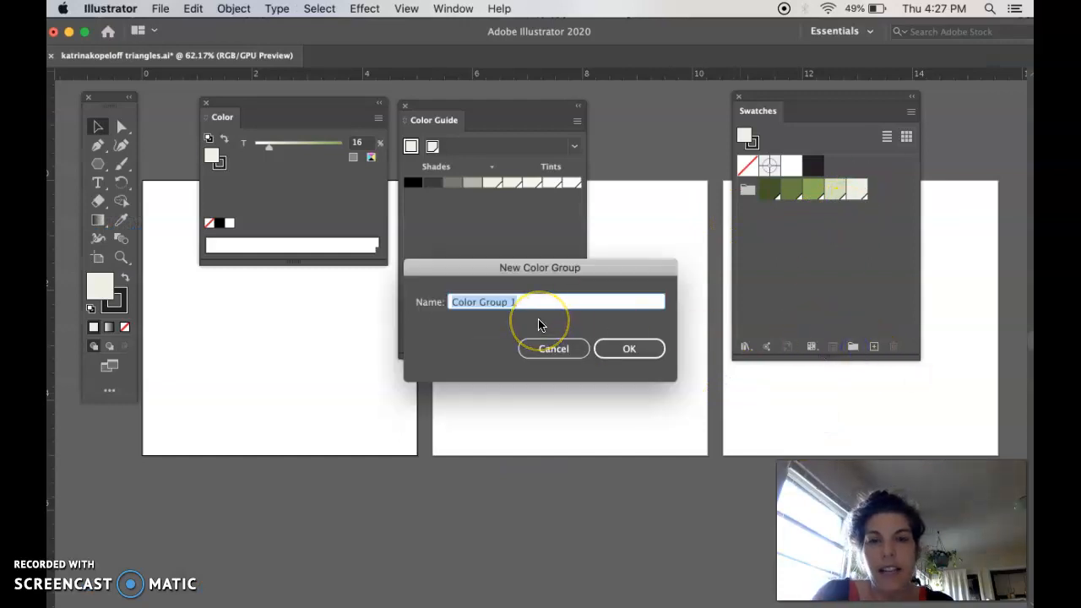
type("analogous")
key("Return")
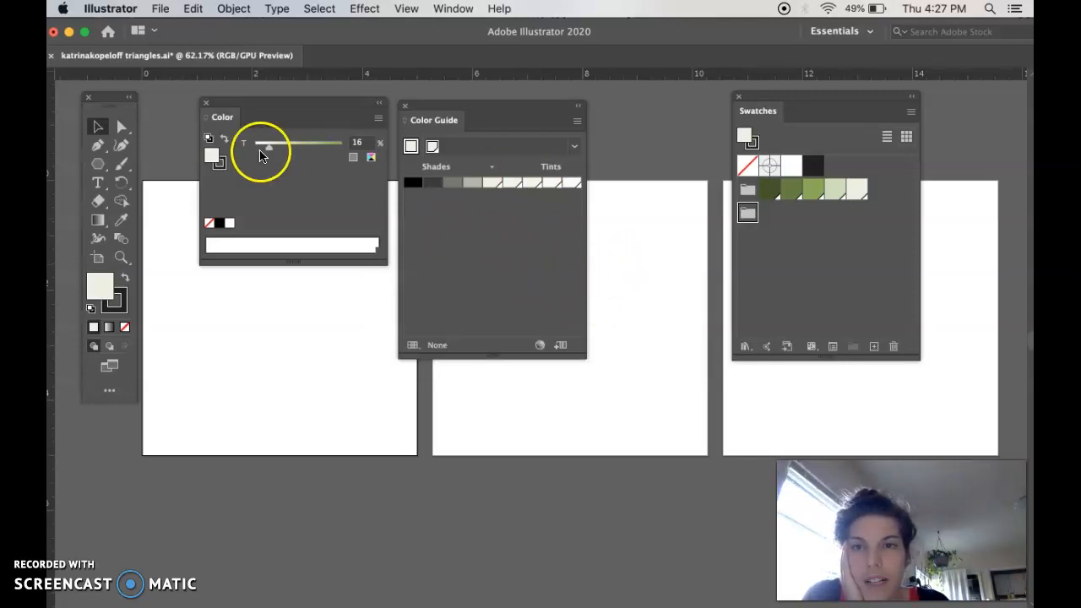
- Set the fill's olive green tint to 73% and open its Color Picker, leaving it without a change
left_click(212, 154)
left_click_drag(287, 144, 319, 145)
double_click(211, 158)
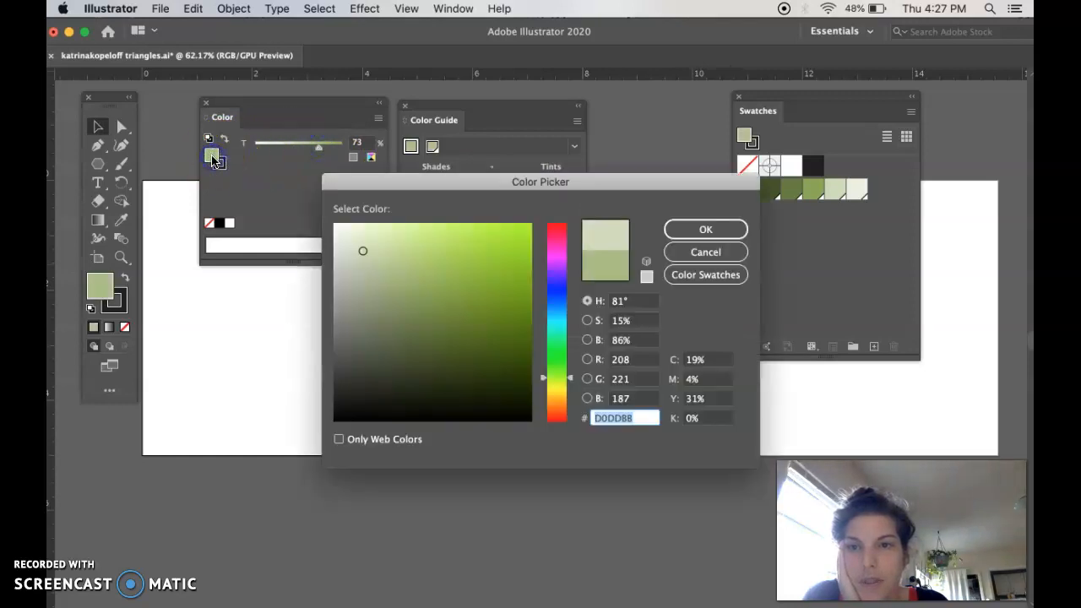
left_click(703, 251)
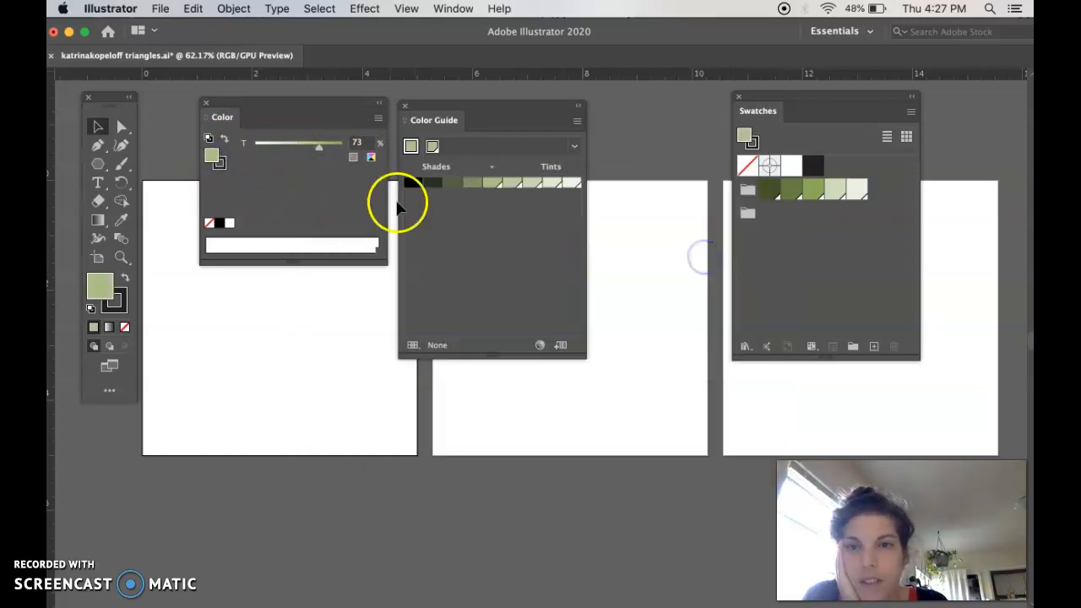
- Switch the fill color from tint to RGB sliders and set its blue value to 195
left_click(369, 158)
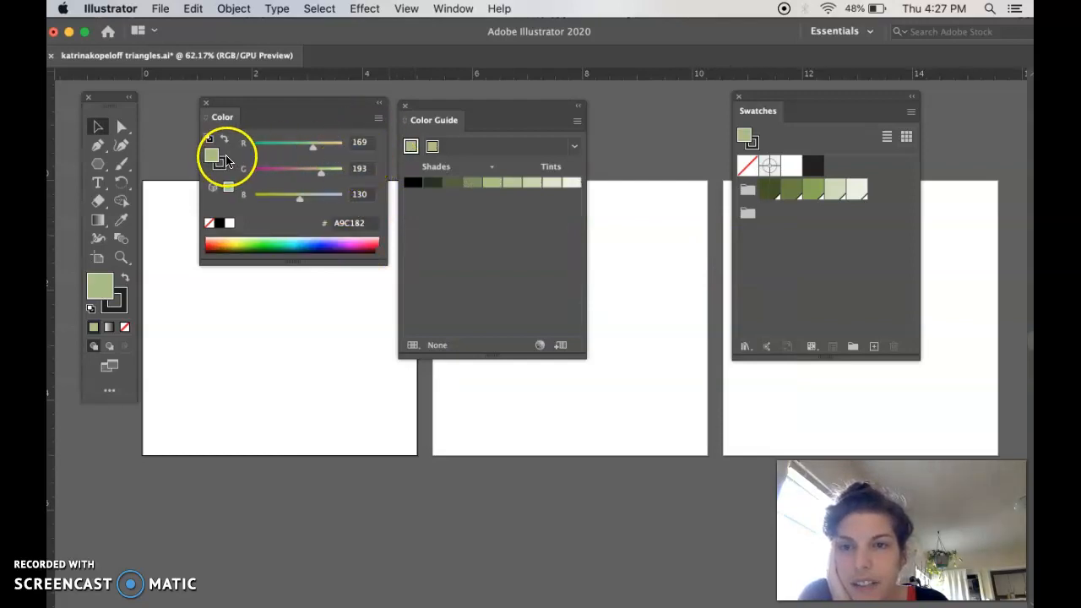
left_click(379, 120)
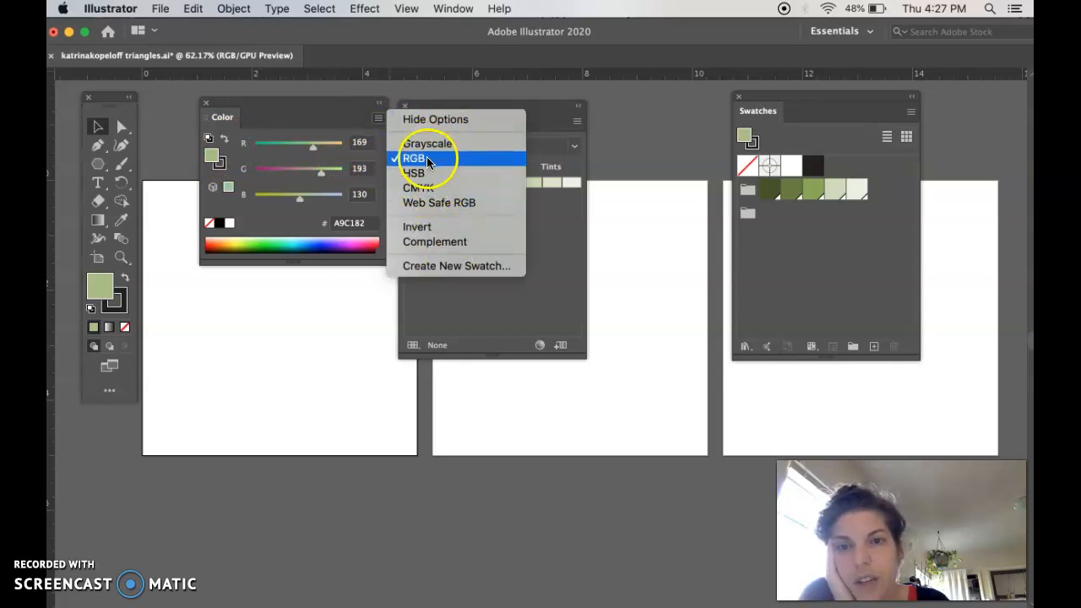
left_click(310, 127)
left_click_drag(300, 197, 328, 199)
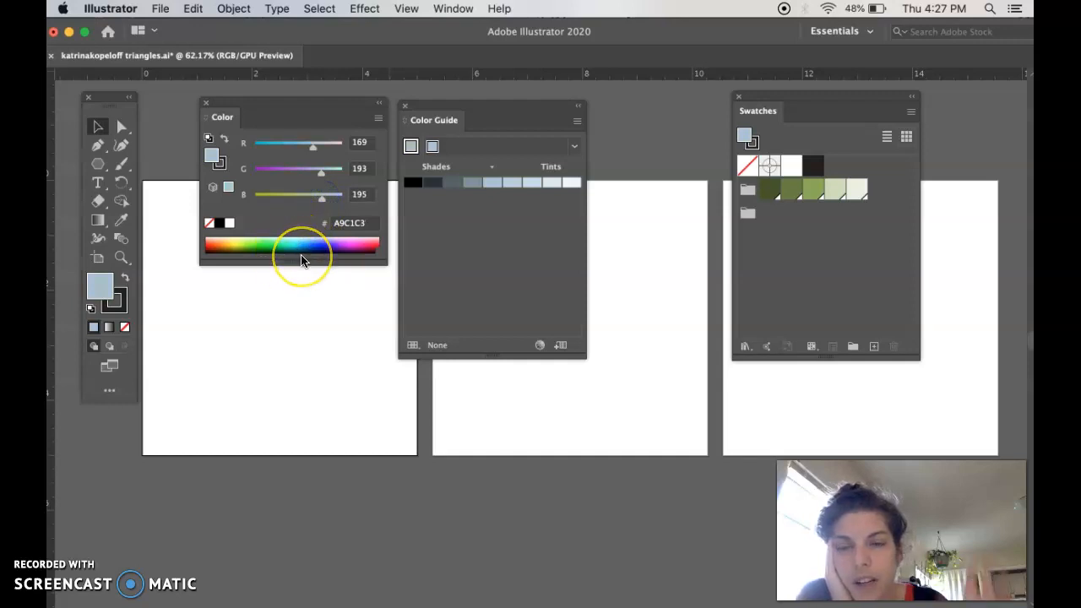
- Pick purple 6A00A2 from the color spectrum as the base color and apply the Analogous 2 harmony rule
left_click(339, 245)
left_click_drag(341, 244, 342, 243)
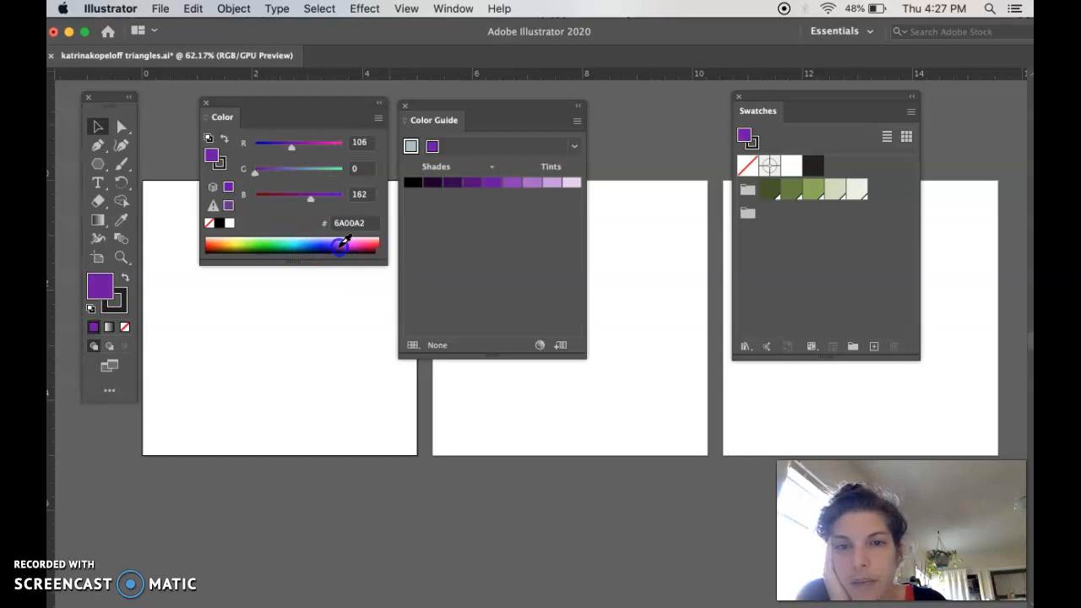
left_click(576, 147)
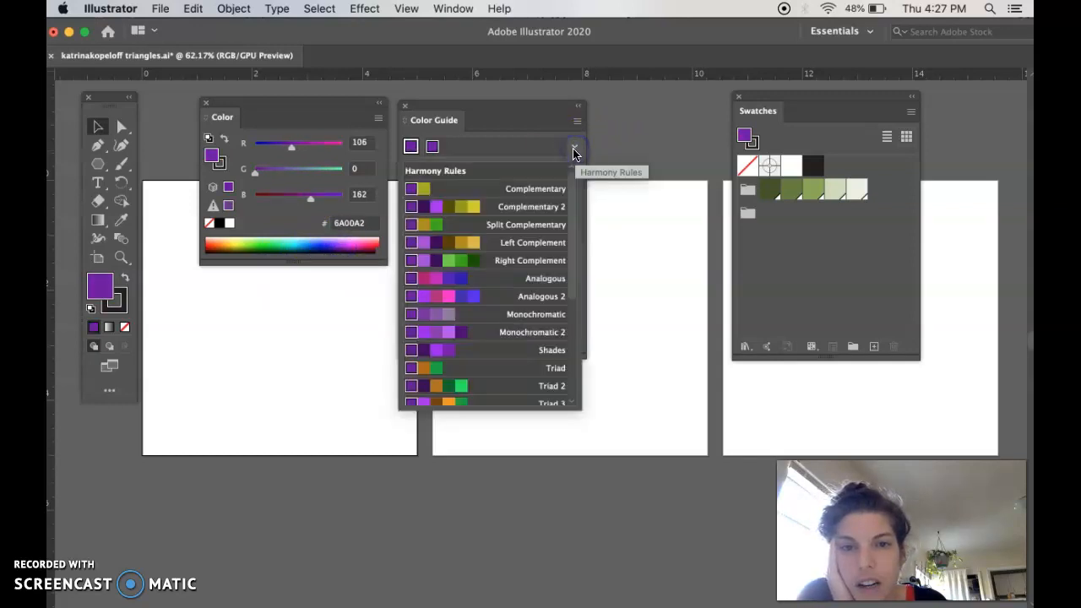
left_click(515, 279)
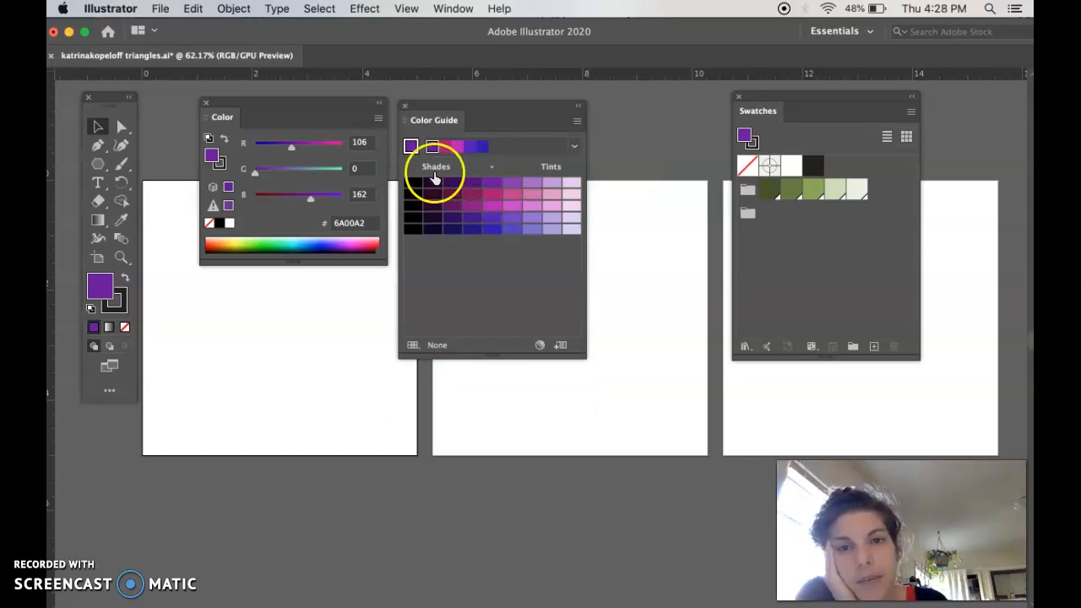
left_click(573, 146)
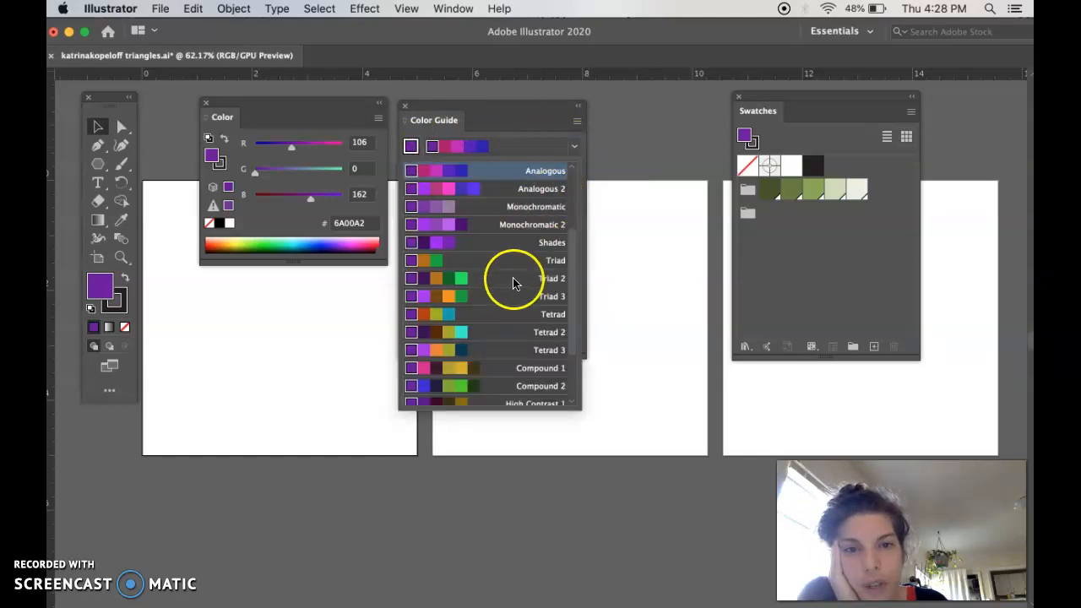
left_click(493, 190)
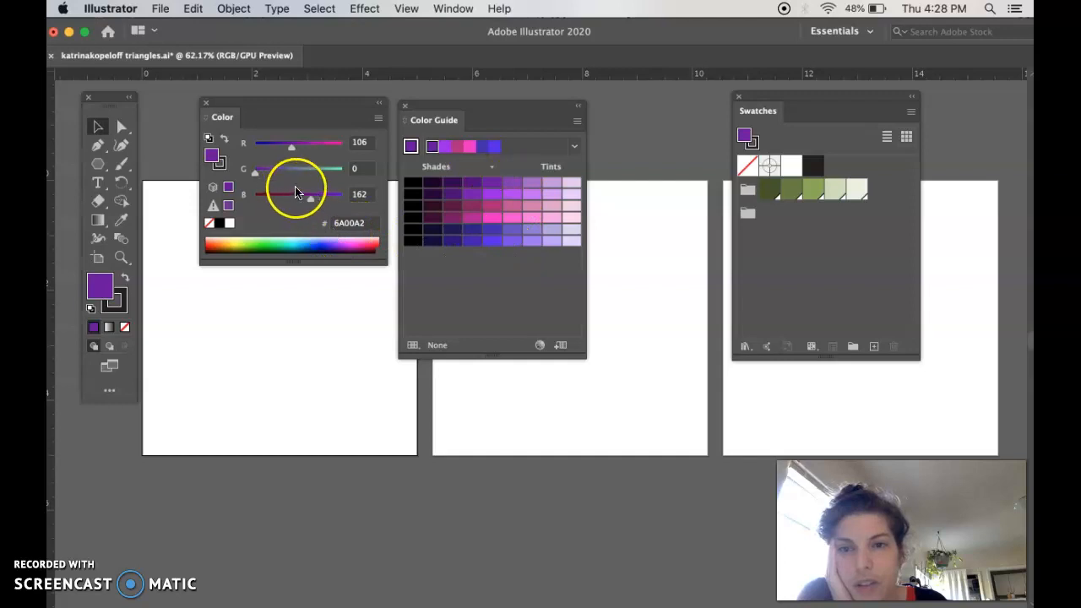
- Try muted green A2BBA2 and dark shade 292F29 as the fill, and choose yellow FFF445 from the spectrum
mouse_move(301, 170)
left_mouse_down()
mouse_move(321, 177)
mouse_move(290, 144)
mouse_move(309, 152)
left_mouse_up()
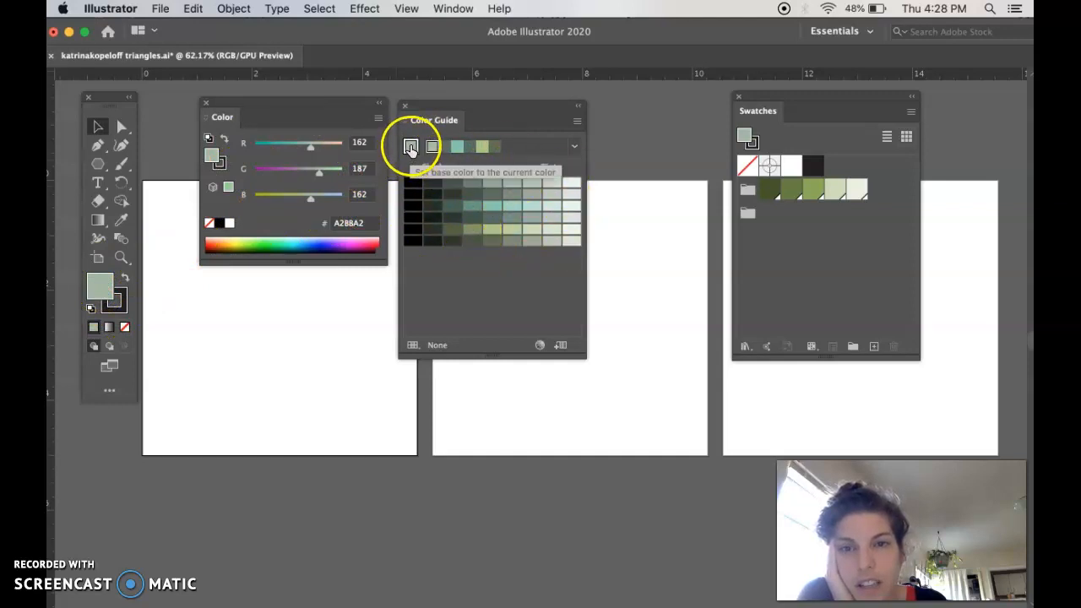
left_click(428, 183)
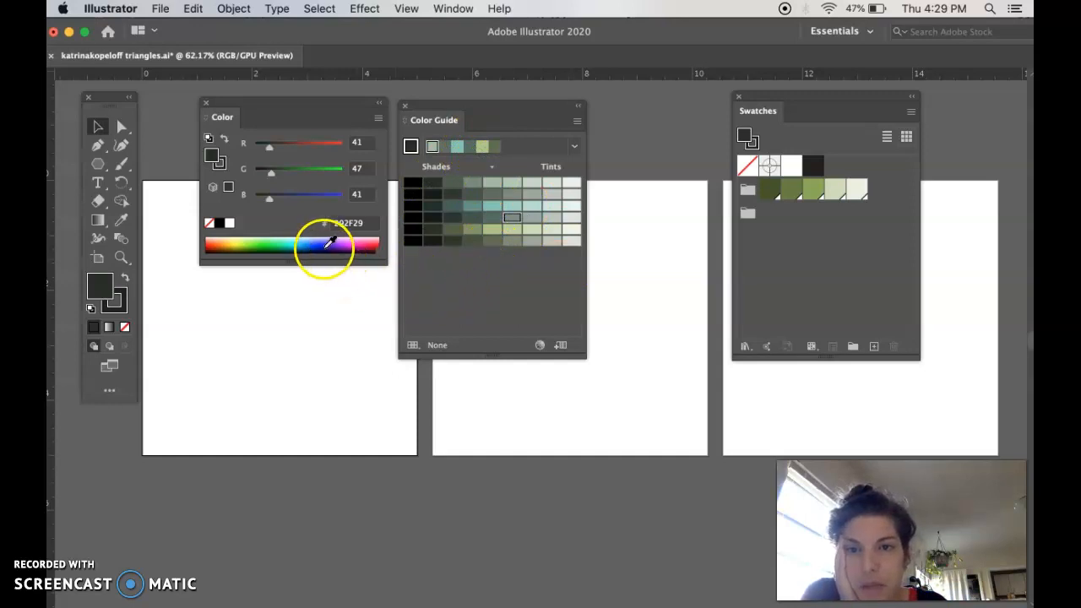
left_click(233, 243)
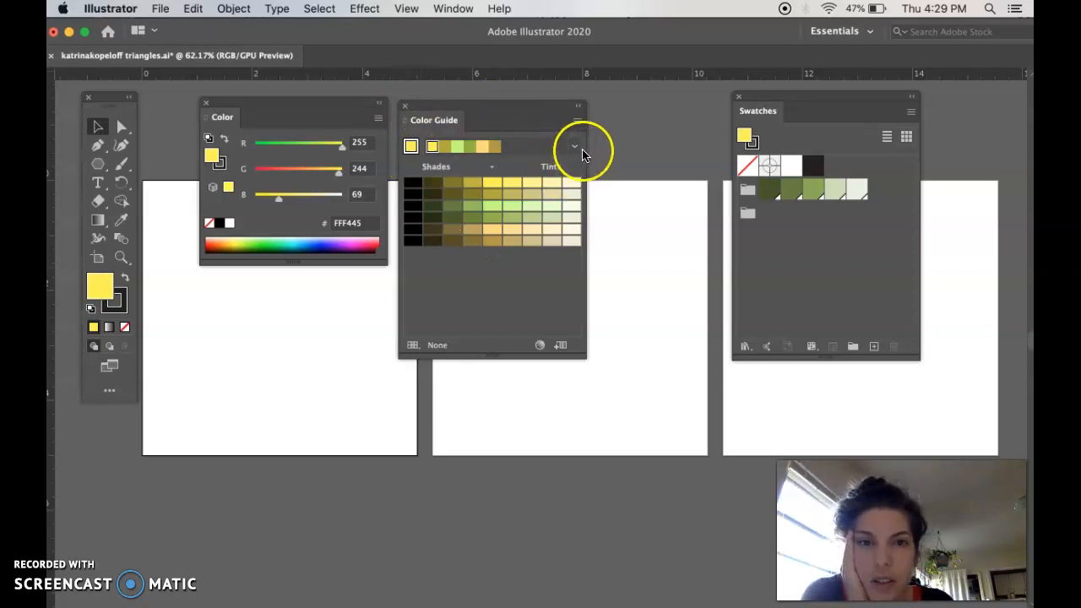
- Limit the Color Guide to the Ice Cream swatch library, and reset the limit to None
left_click(418, 345)
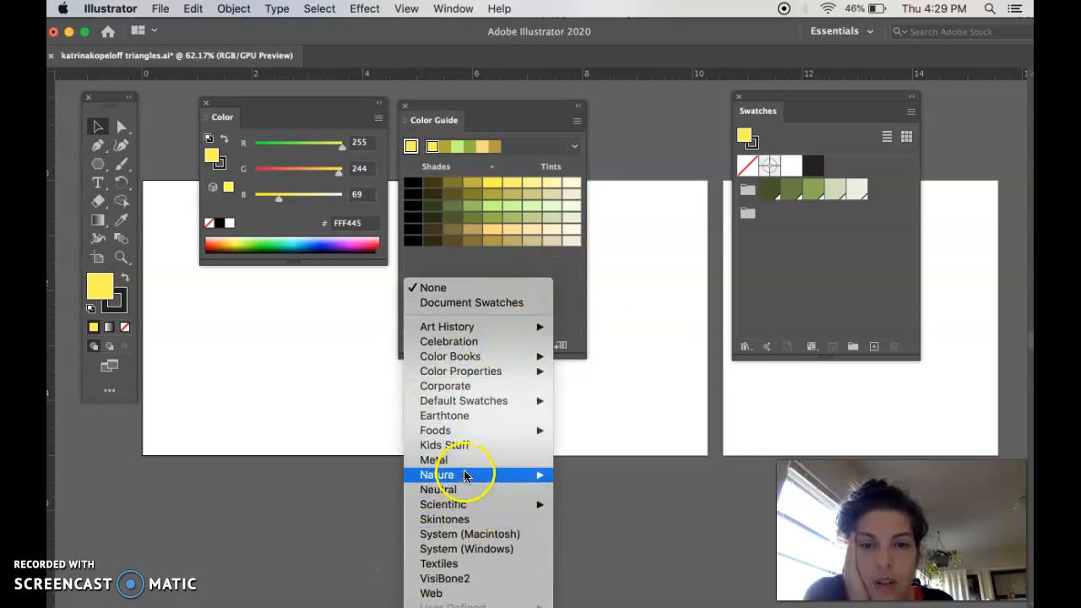
mouse_move(467, 432)
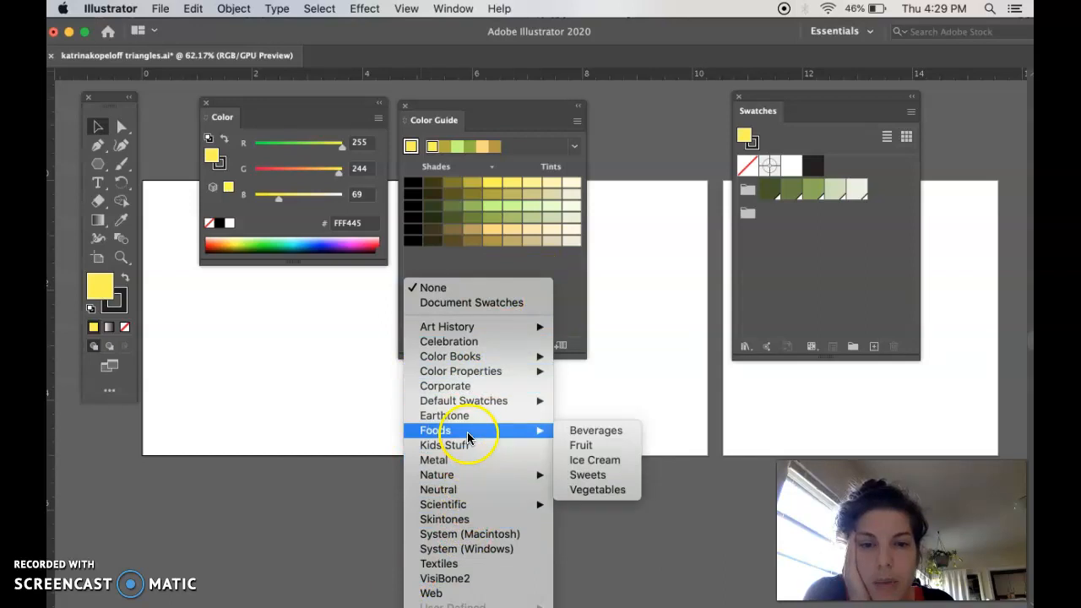
left_click(594, 460)
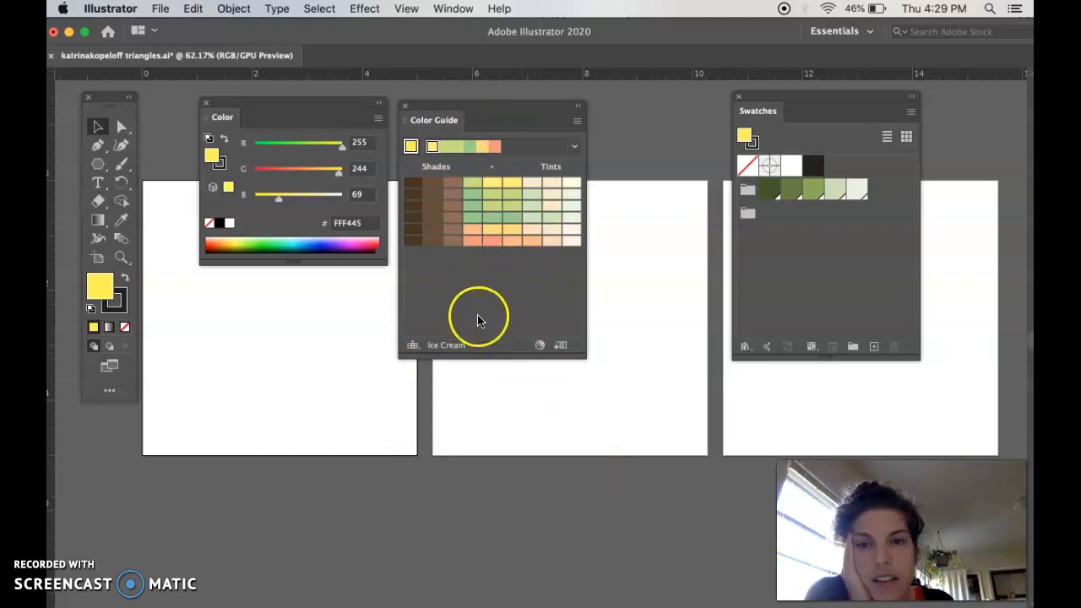
left_click(414, 345)
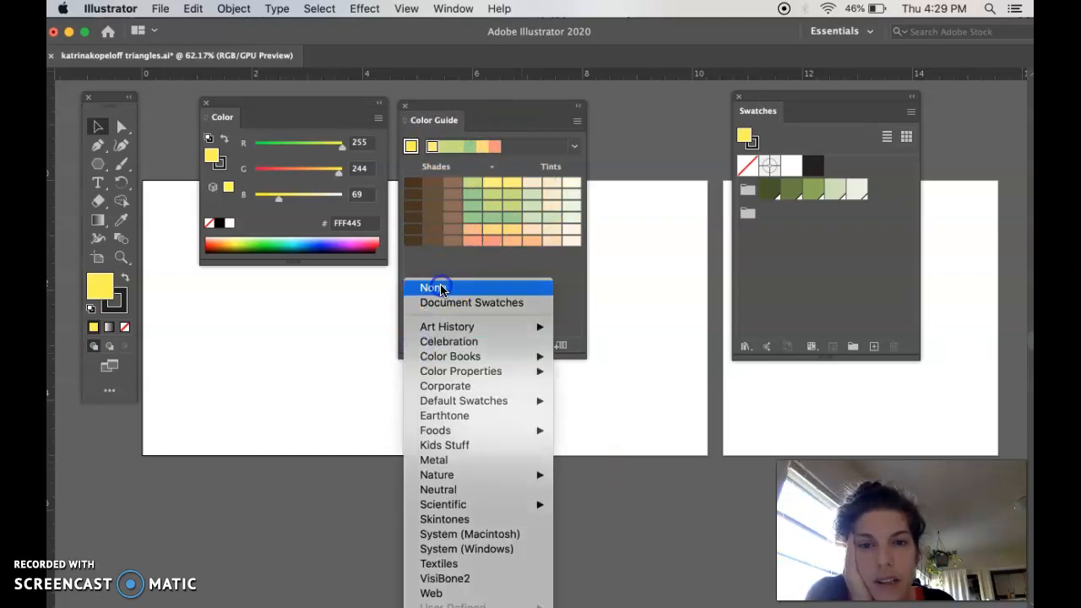
left_click(439, 289)
- Open the yellow harmony in Edit Colors, rotate its base to a red hue of about 347° and spread the neighboring colors wider
left_click(556, 346)
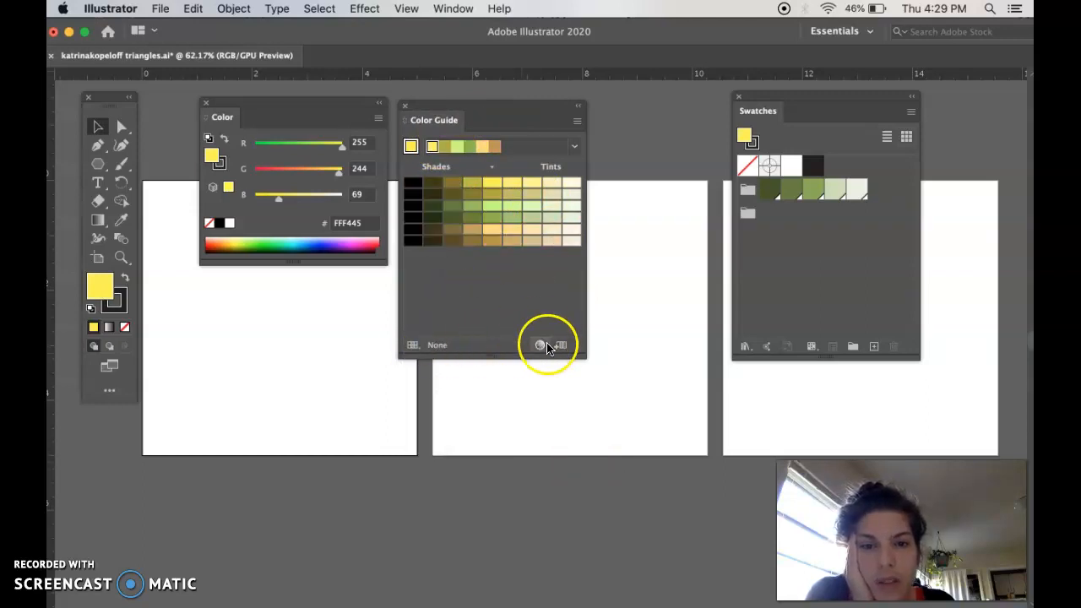
left_click(537, 345)
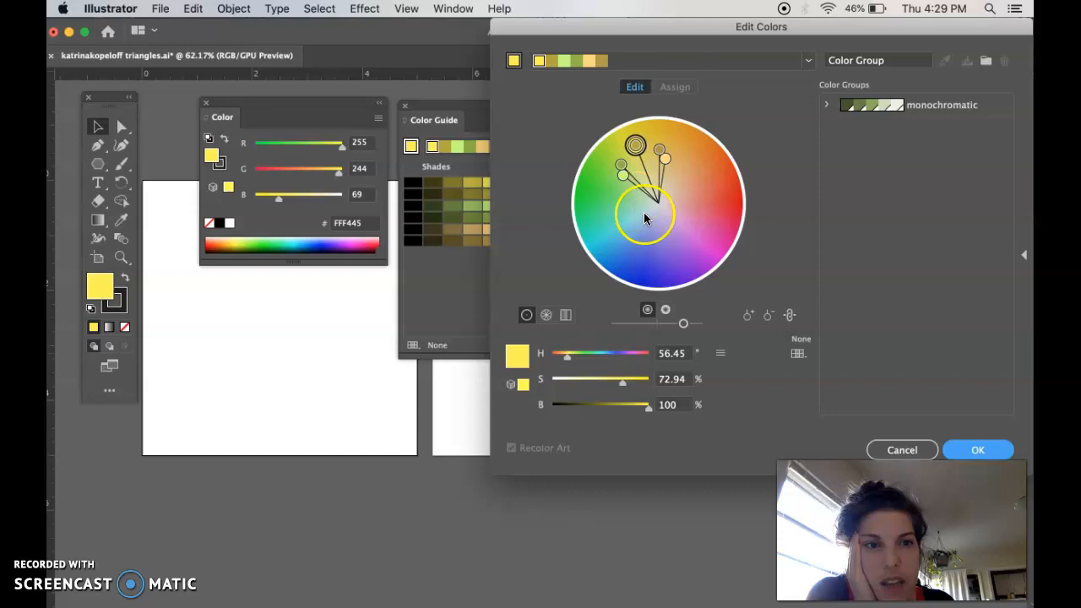
left_click(635, 147)
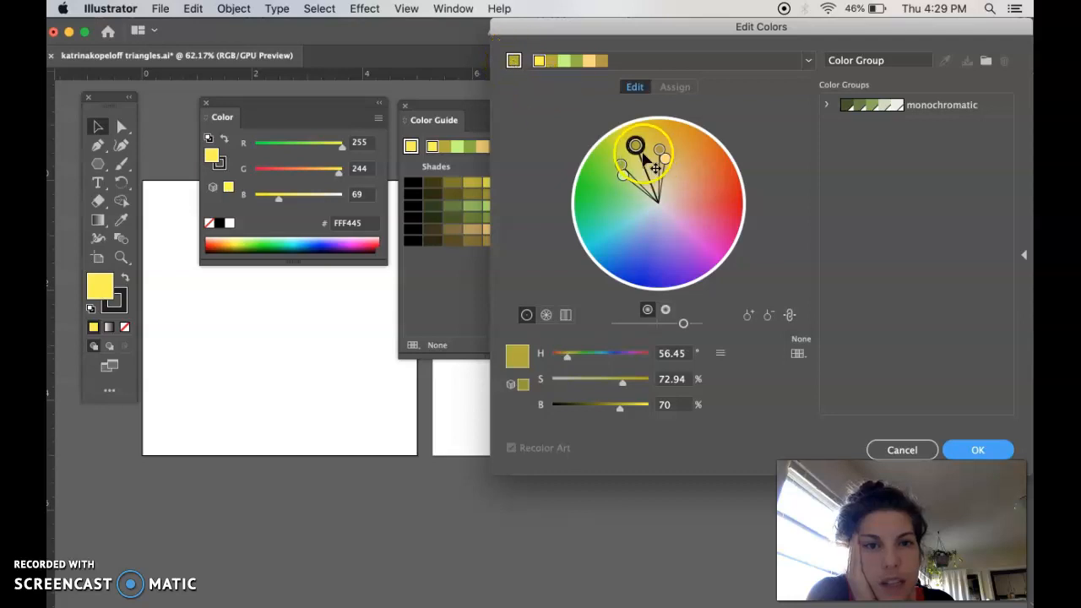
mouse_move(637, 149)
left_mouse_down()
mouse_move(731, 205)
mouse_move(727, 194)
mouse_move(722, 214)
left_mouse_up()
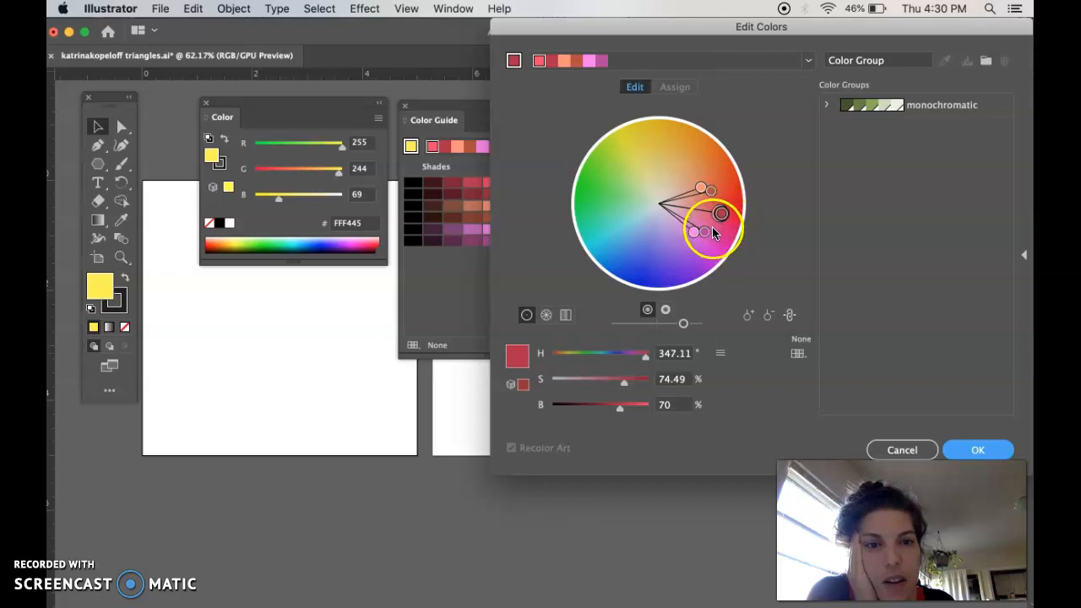
left_click_drag(698, 235, 700, 259)
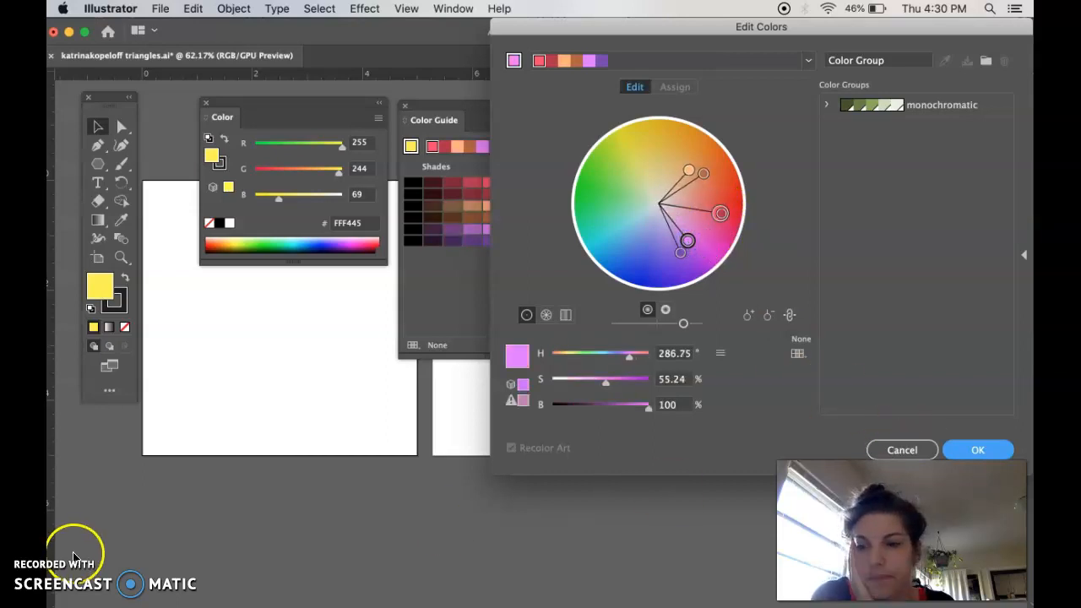
- Fine-tune the orange and purple markers, bringing the dark orange to about 15° hue, and save the harmony as a swatch group
mouse_move(689, 170)
left_mouse_down()
mouse_move(690, 142)
mouse_move(707, 167)
left_mouse_up()
mouse_move(683, 244)
left_mouse_down()
mouse_move(659, 266)
mouse_move(686, 263)
left_mouse_up()
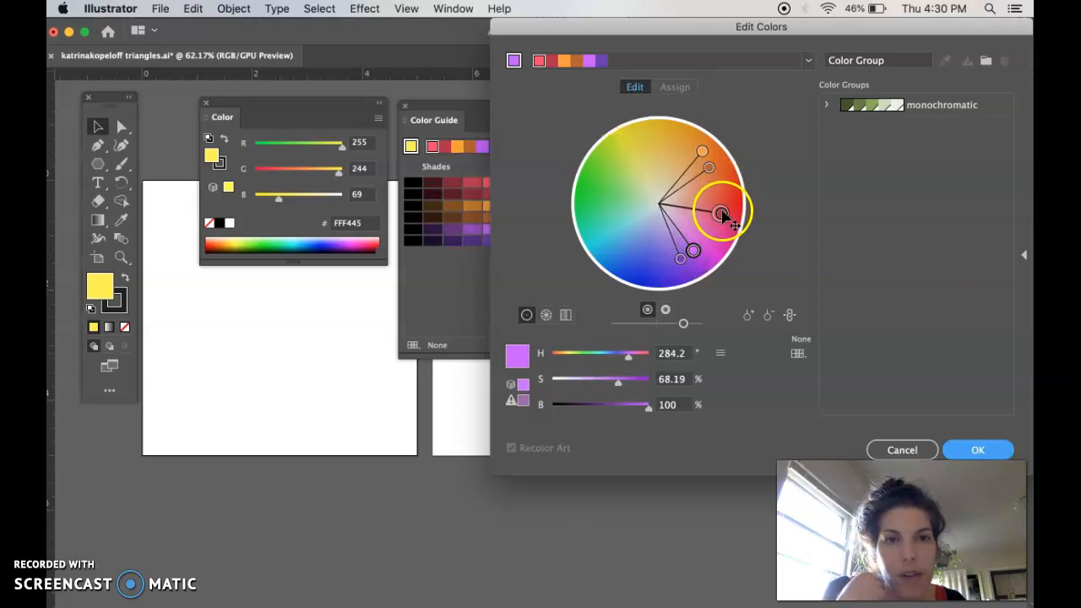
left_click_drag(709, 168, 714, 174)
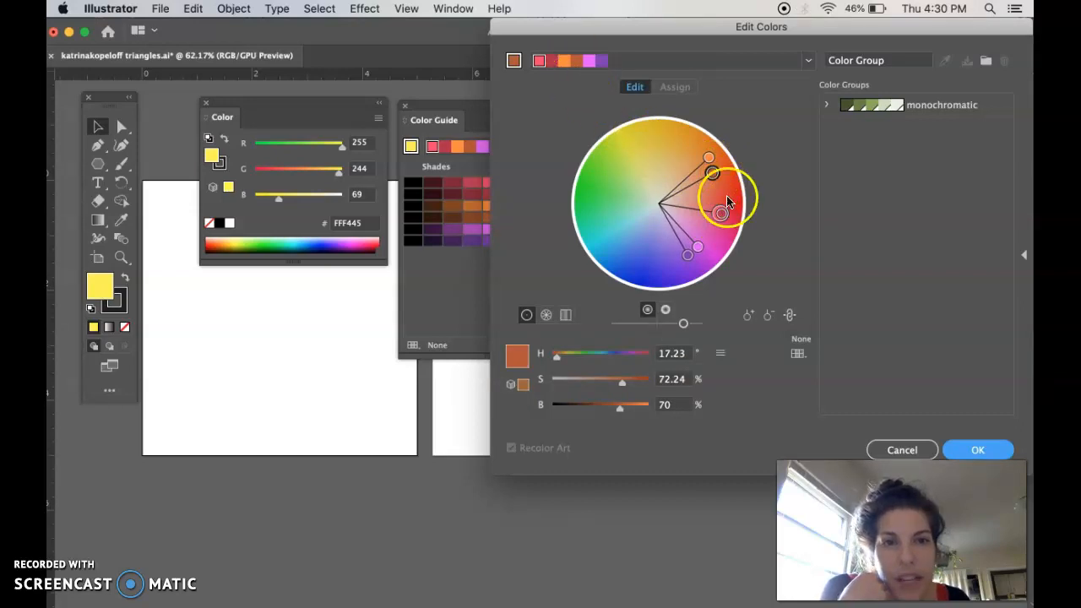
left_click_drag(719, 175, 715, 180)
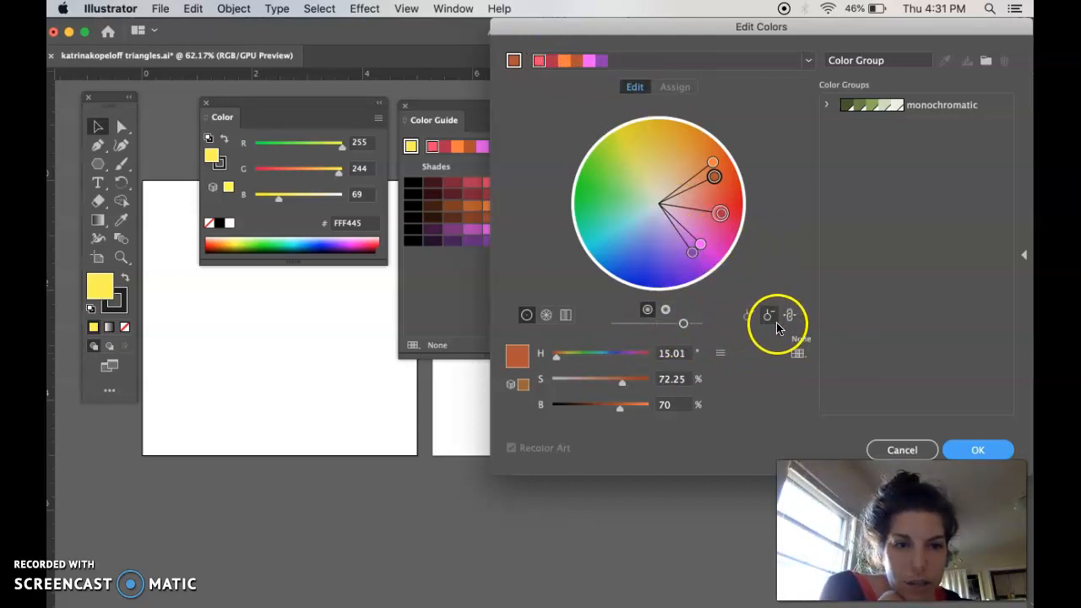
left_click(969, 450)
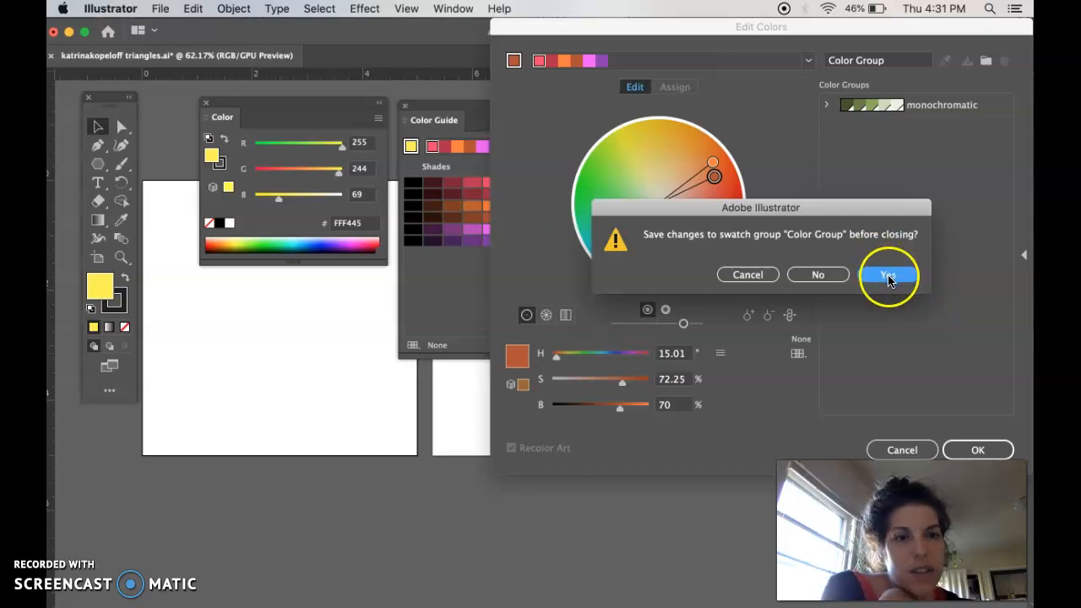
left_click(889, 279)
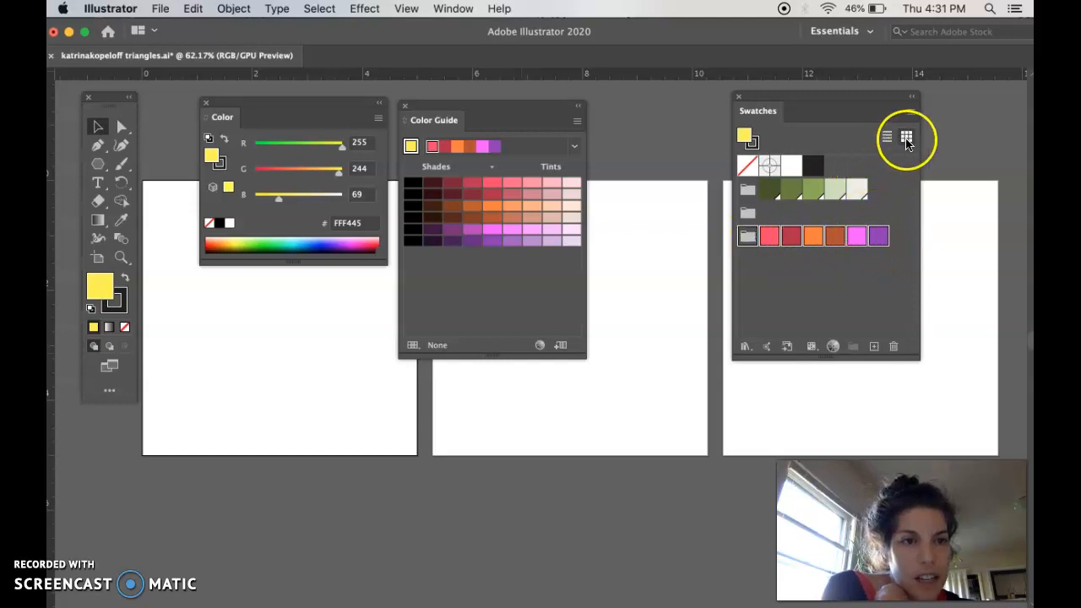
left_click(745, 240)
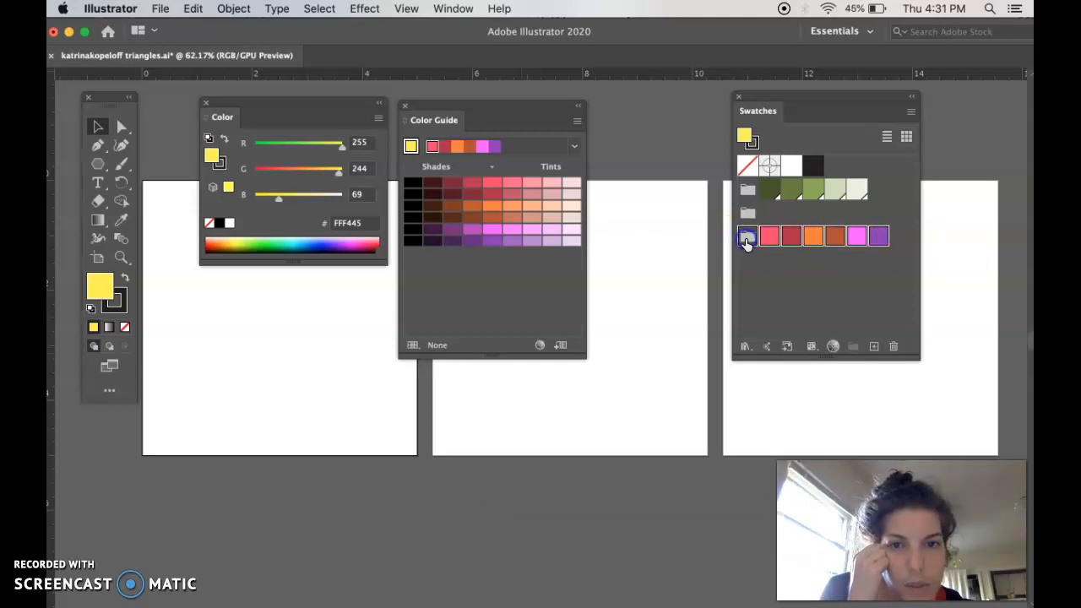
double_click(746, 240)
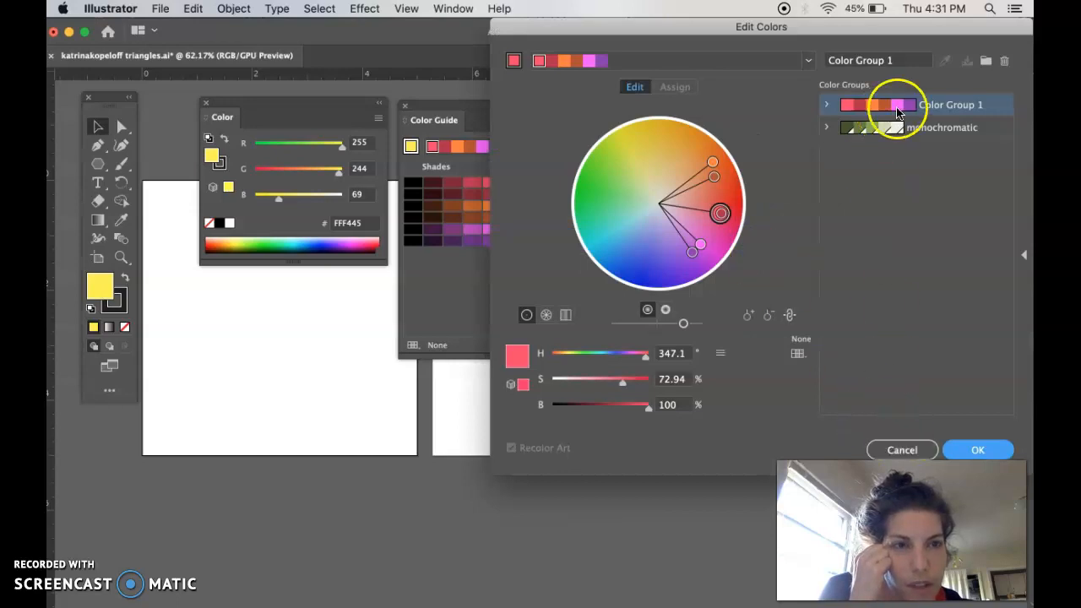
left_click(896, 446)
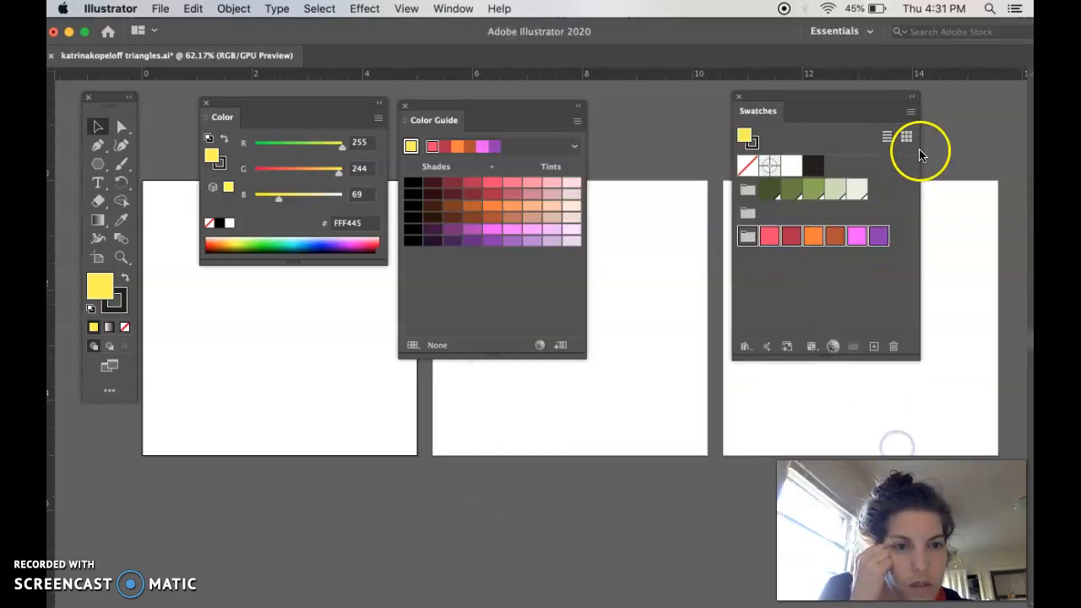
- Show the swatches as a list and rename the new red, orange and purple color group "analogous"
left_click(886, 136)
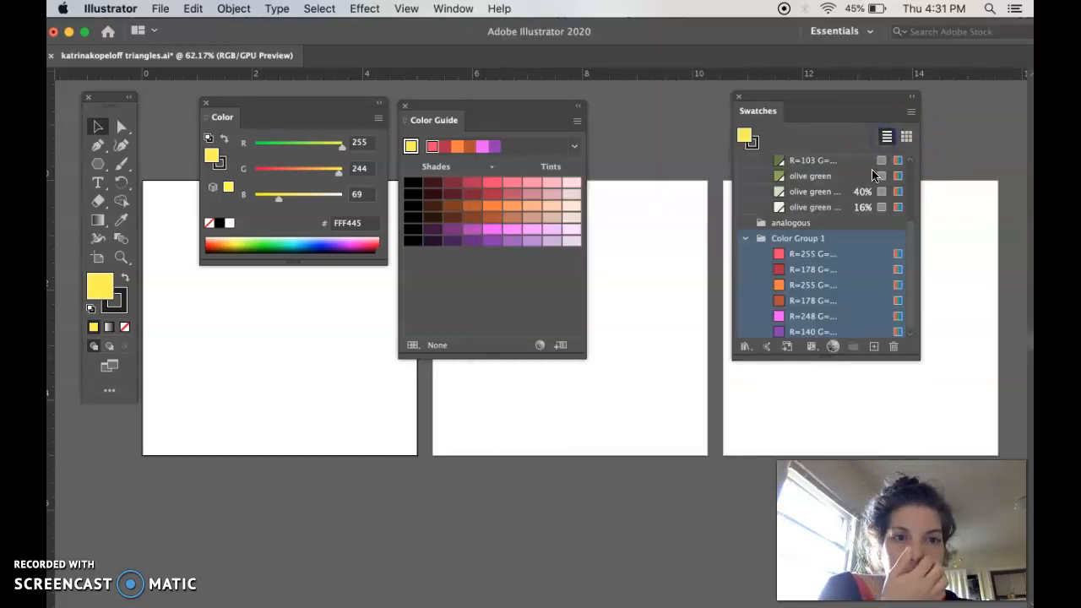
double_click(804, 239)
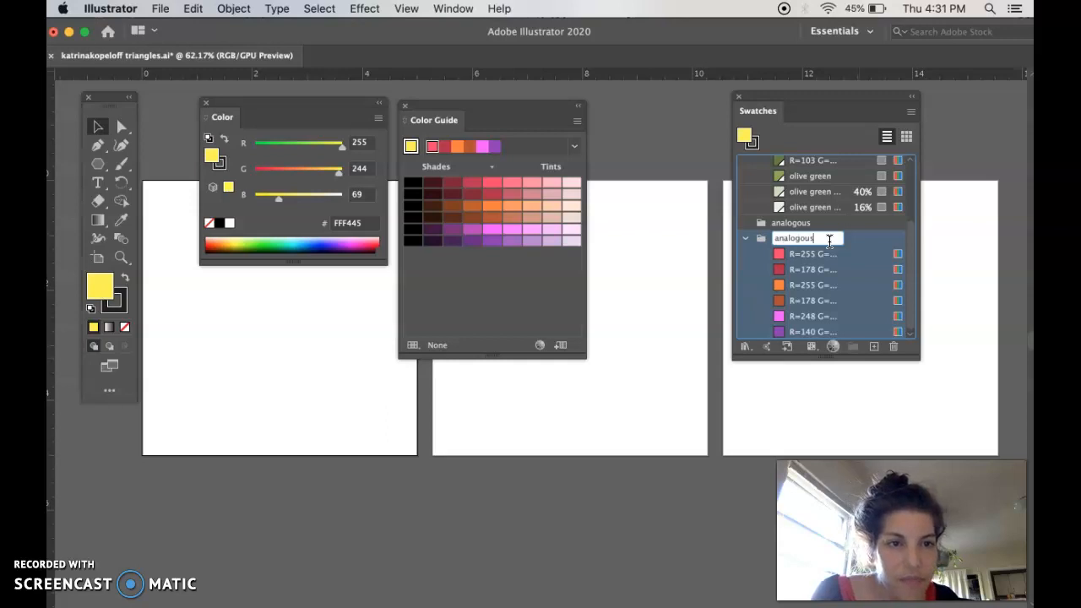
type("analogous")
key("Return")
- Delete the empty "analogous" color group from the swatches
left_click(764, 224)
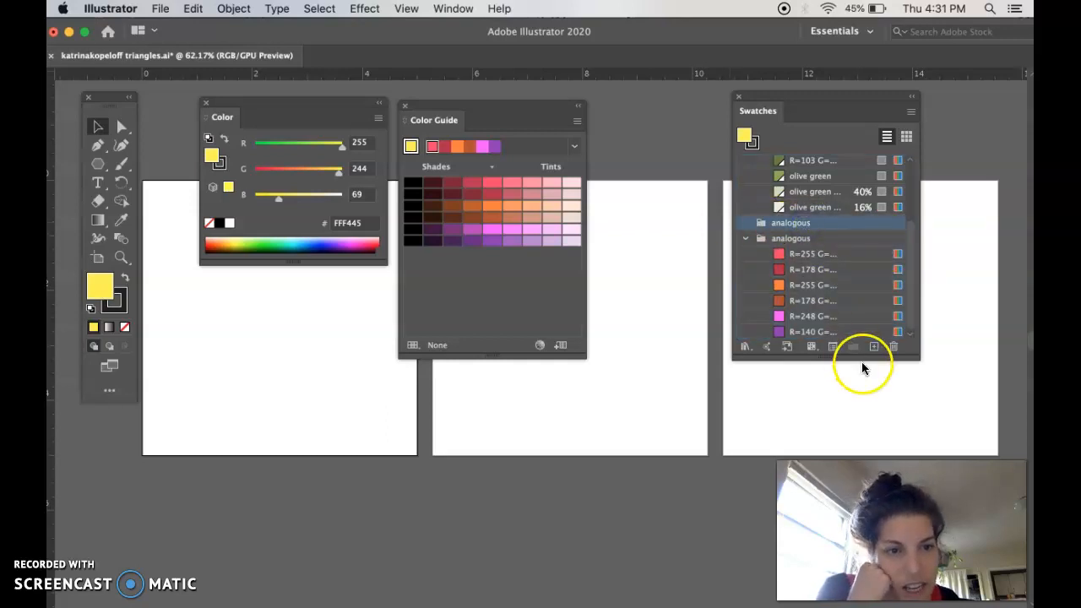
left_click(894, 346)
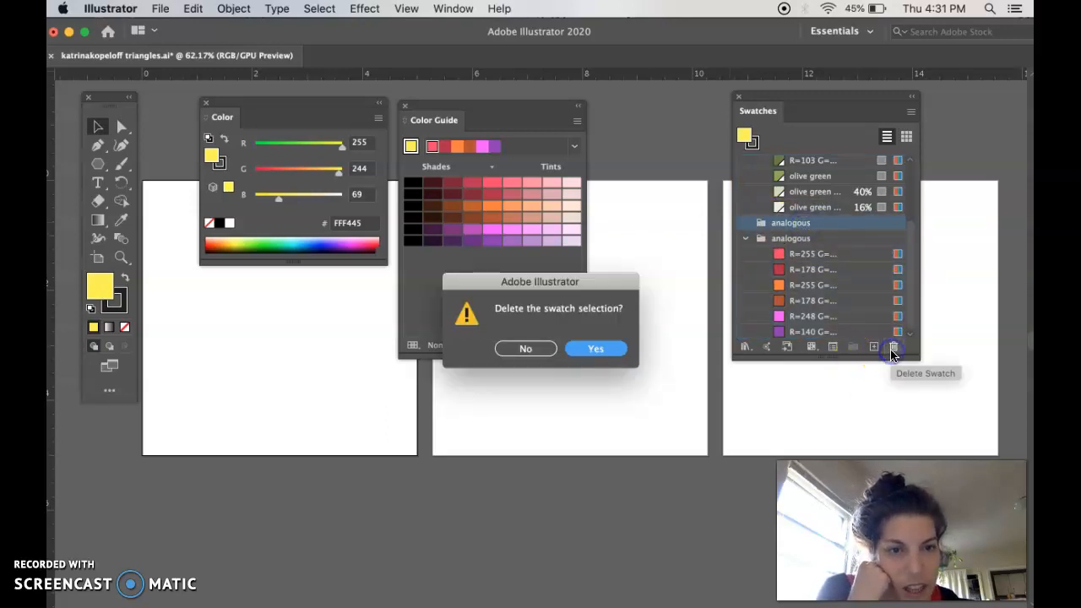
left_click(595, 350)
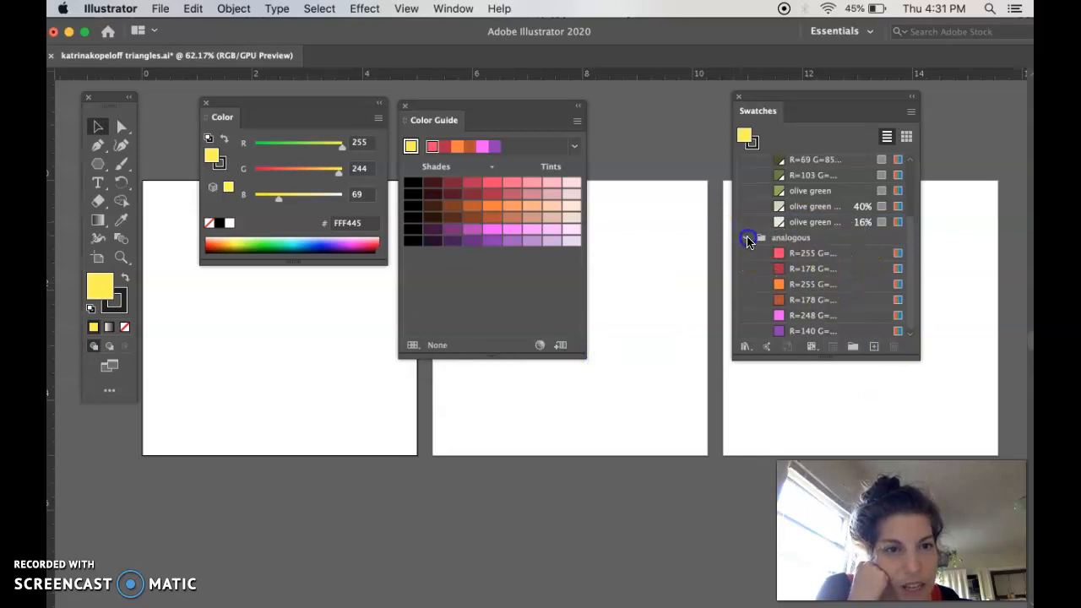
- Show the swatches as thumbnails and select the bright pink swatch in the "analogous" group
scroll(748, 241, "up", 3)
left_click(906, 137)
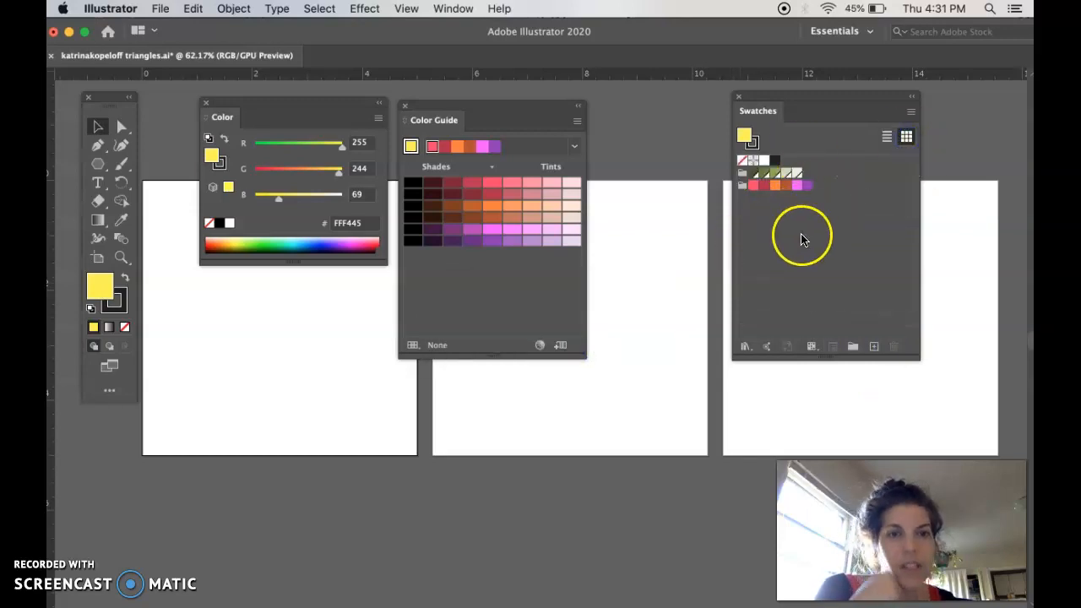
left_click(797, 187)
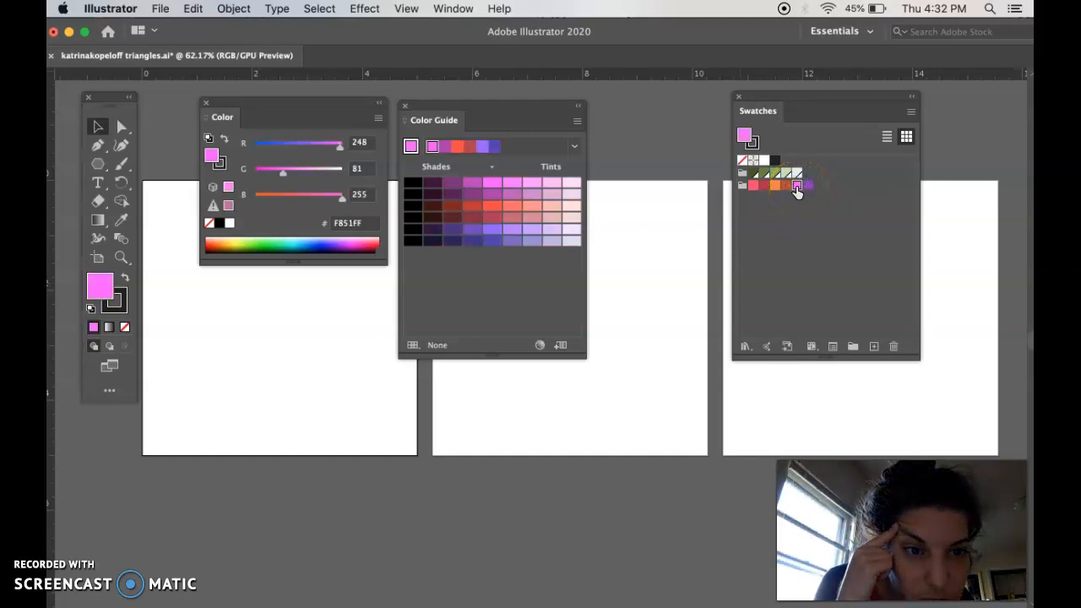
- Try adding a global copy of the bright pink swatch and delete that copy again
left_click(873, 346)
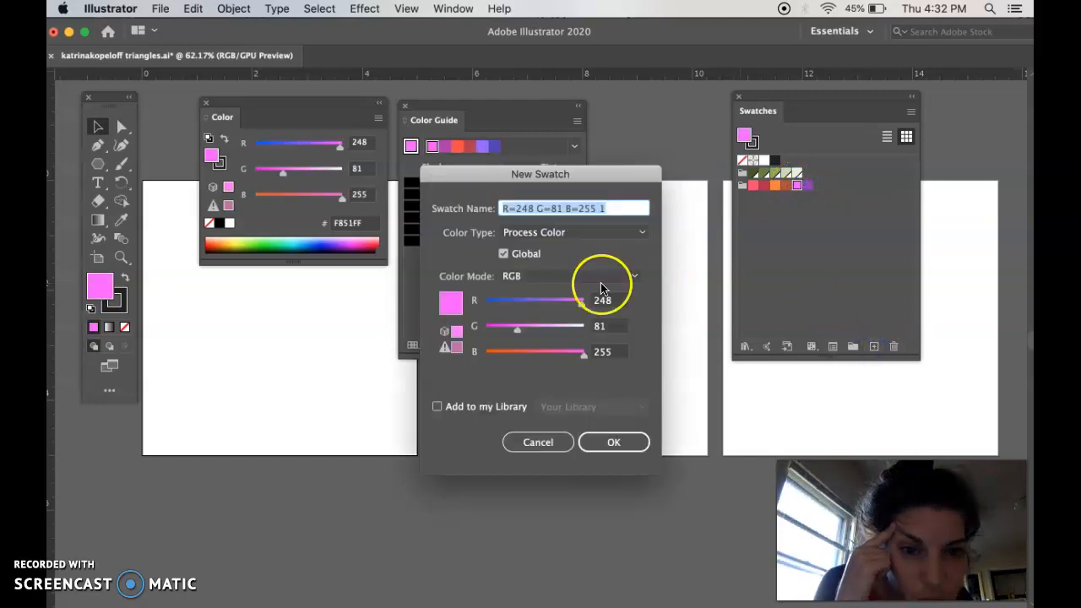
left_click(610, 440)
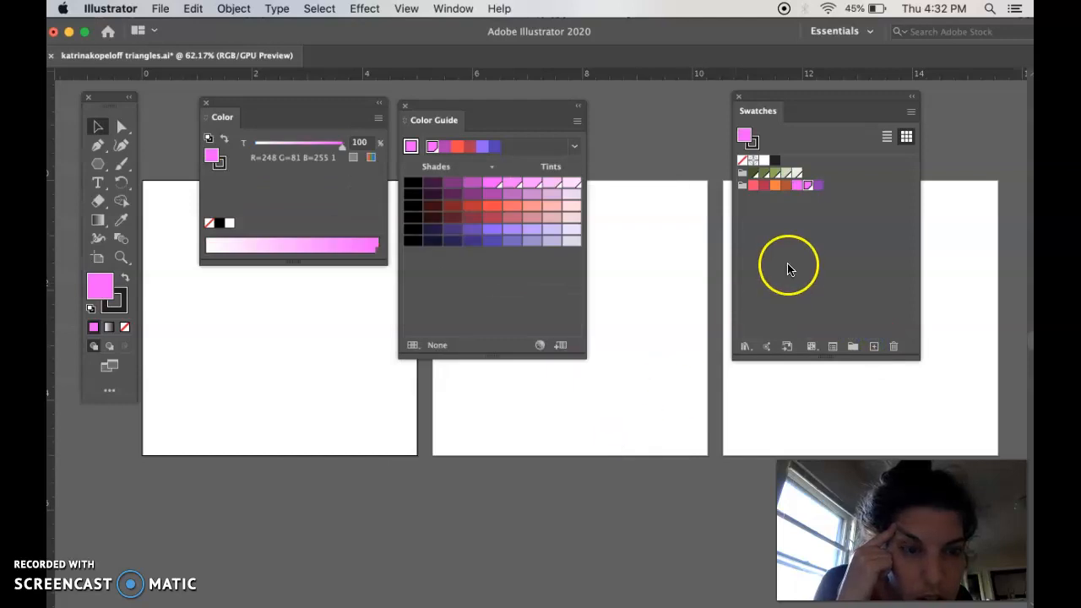
left_click(894, 346)
left_click(598, 350)
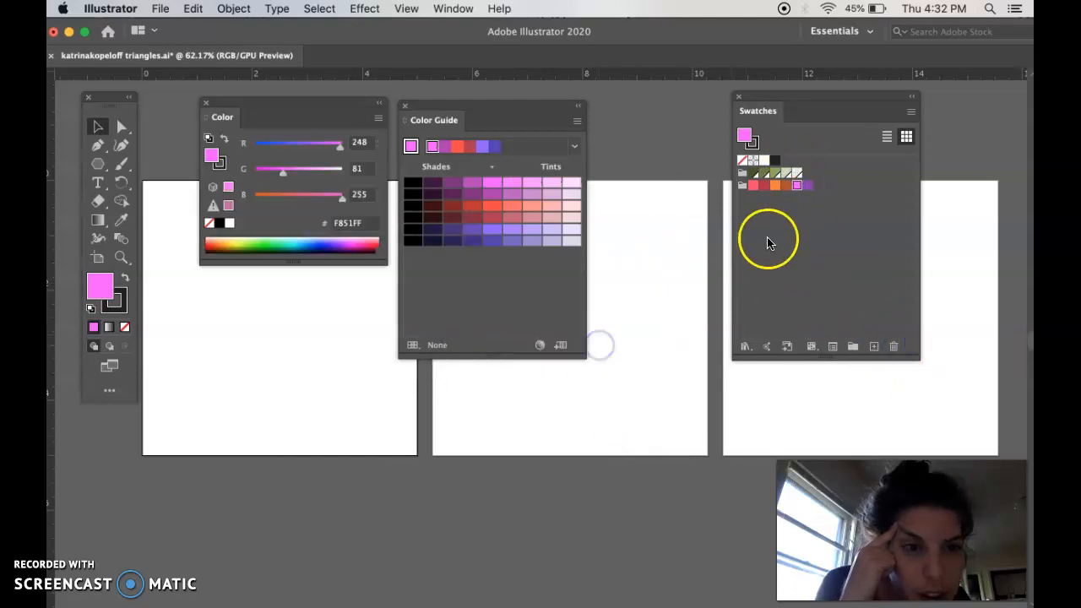
- Delete the bright pink swatch from the "analogous" group and show the swatches as large thumbnails
left_click(895, 348)
left_click(596, 349)
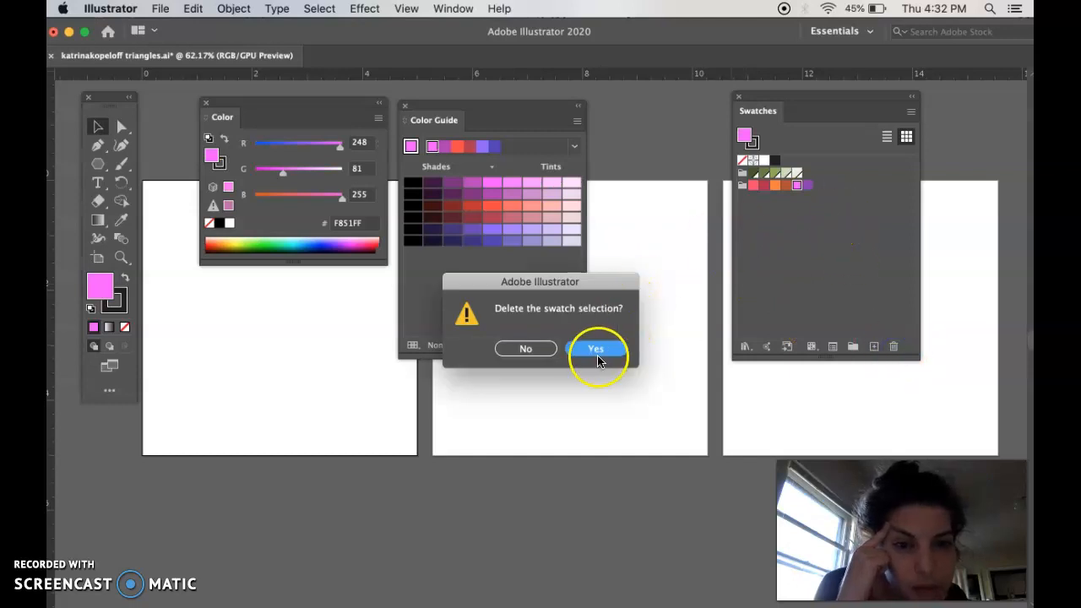
left_click(911, 113)
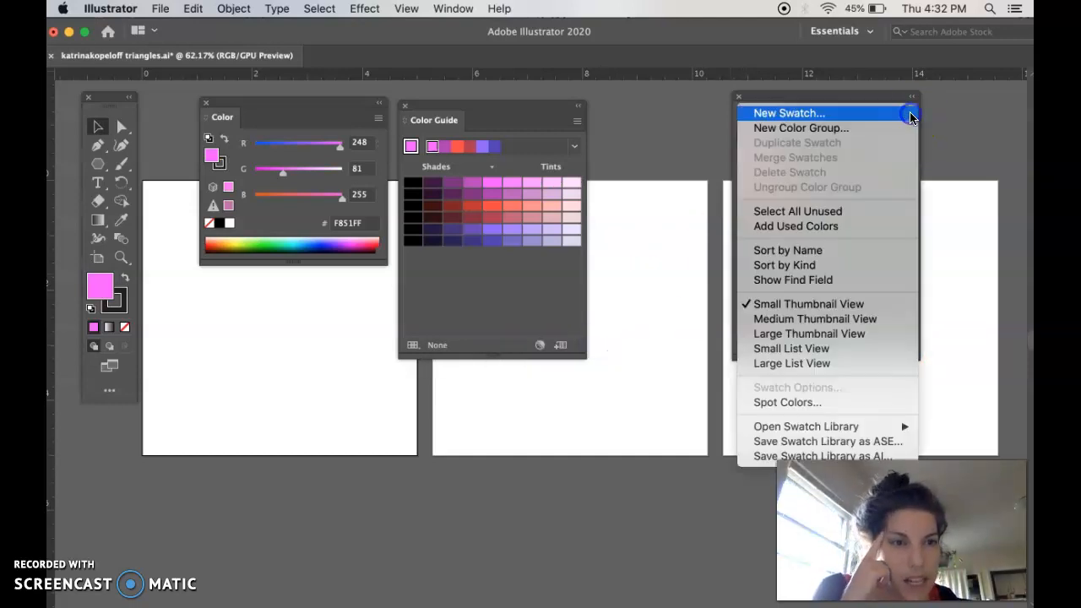
left_click(806, 333)
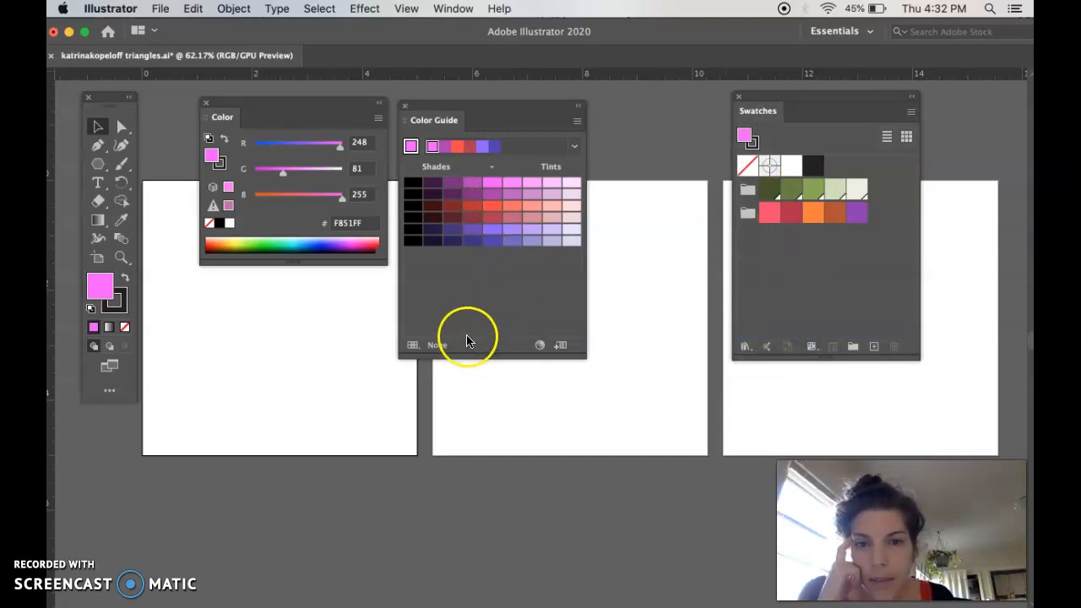
- Try saving the pink, red and blue harmony as color groups and delete both copies from the swatches
left_click(562, 346)
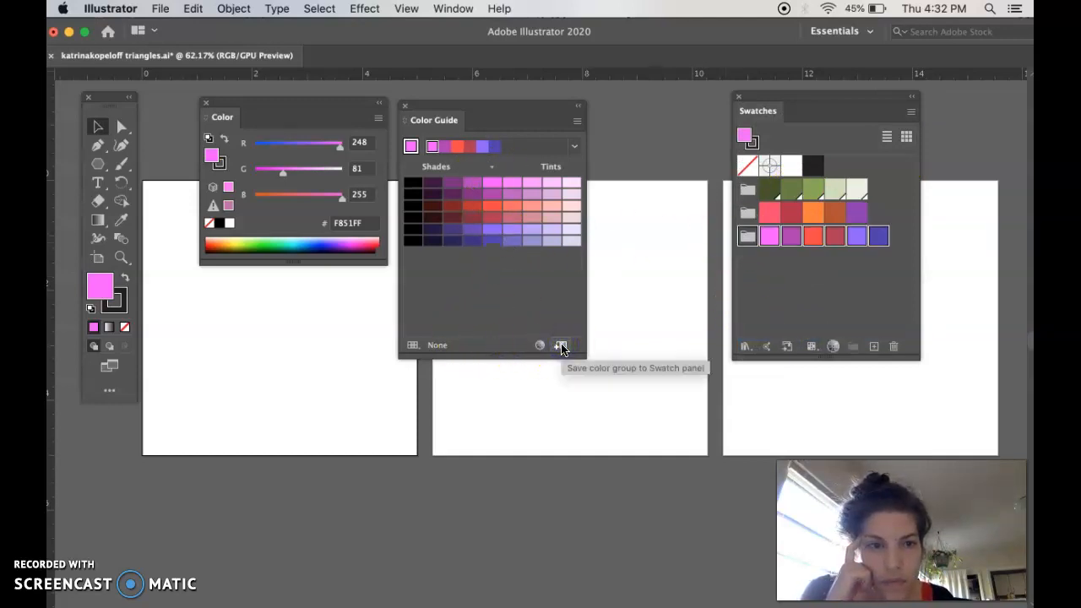
left_click(561, 346)
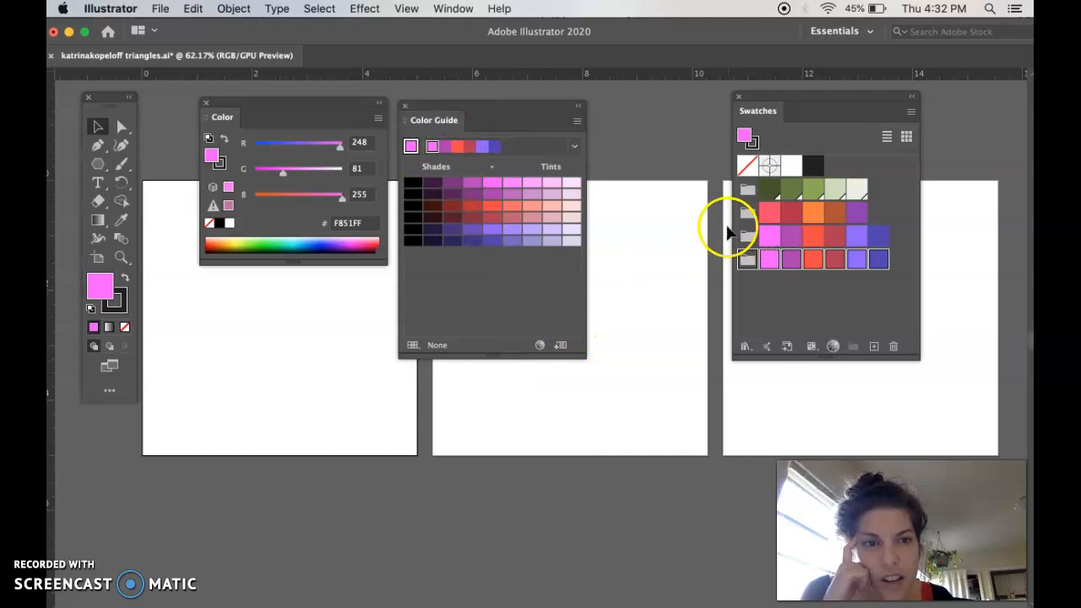
left_click(892, 345)
left_click(595, 348)
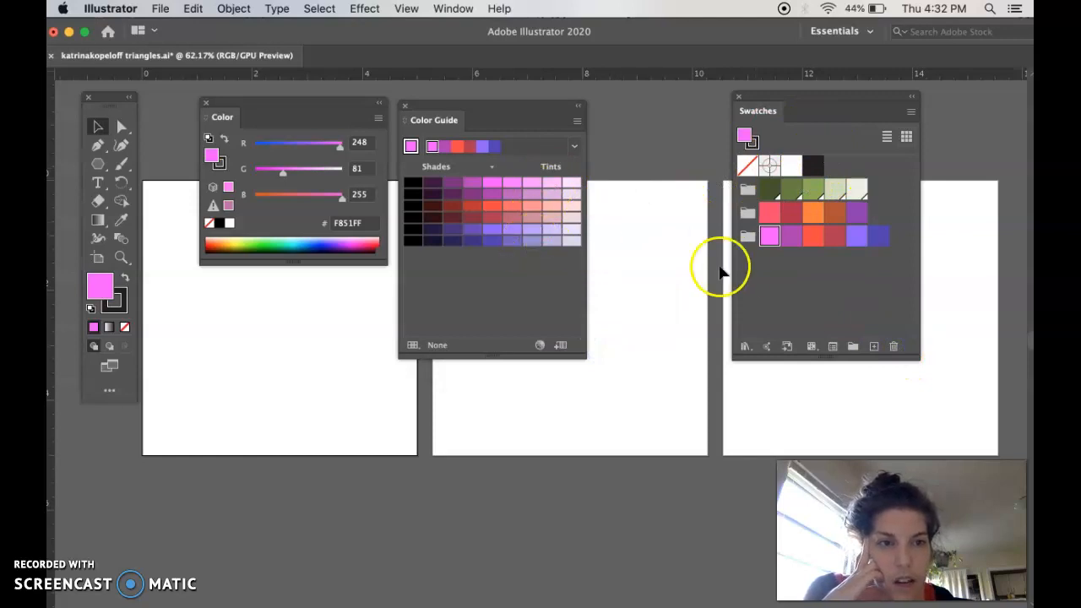
left_click(748, 236)
left_click(891, 347)
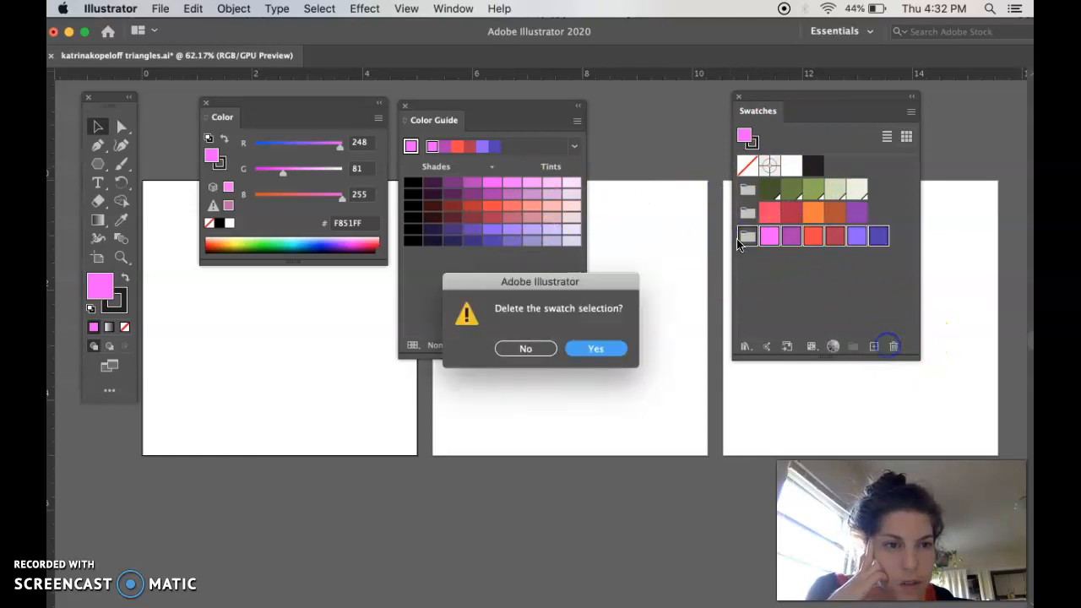
left_click(610, 346)
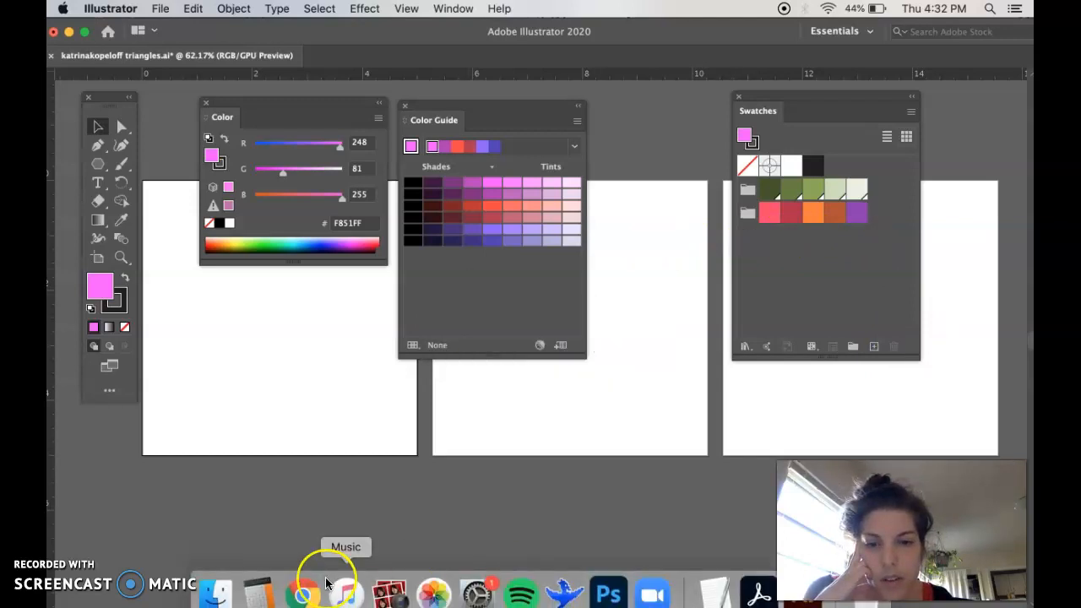
- Switch to Chrome to review the complementary color pairs on the End Paper Pattern page, and return to Illustrator
left_click(302, 594)
scroll(671, 336, "down", 10)
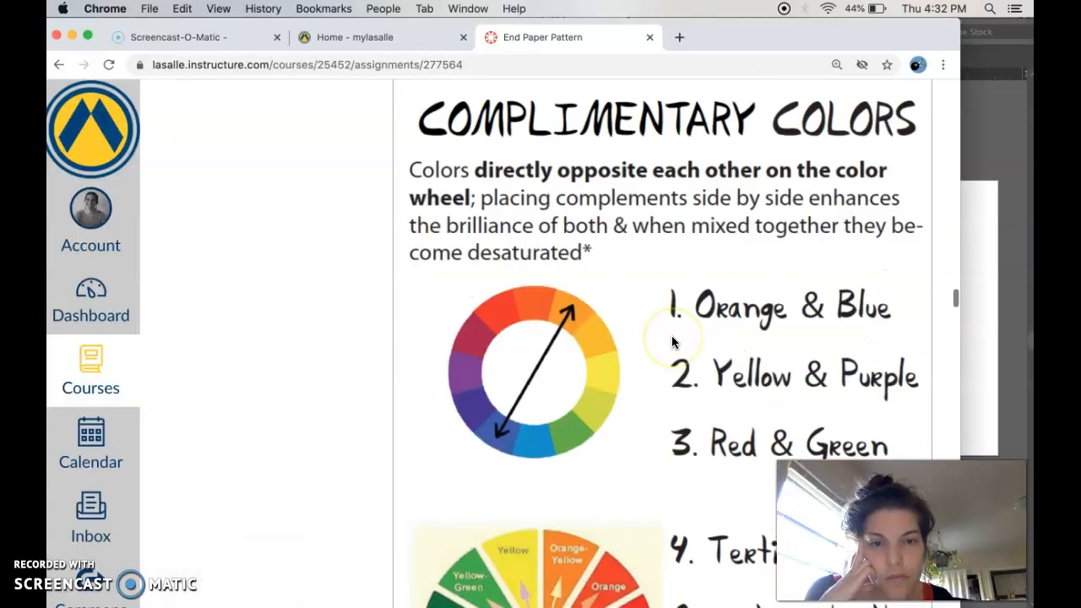
scroll(660, 234, "down", 3)
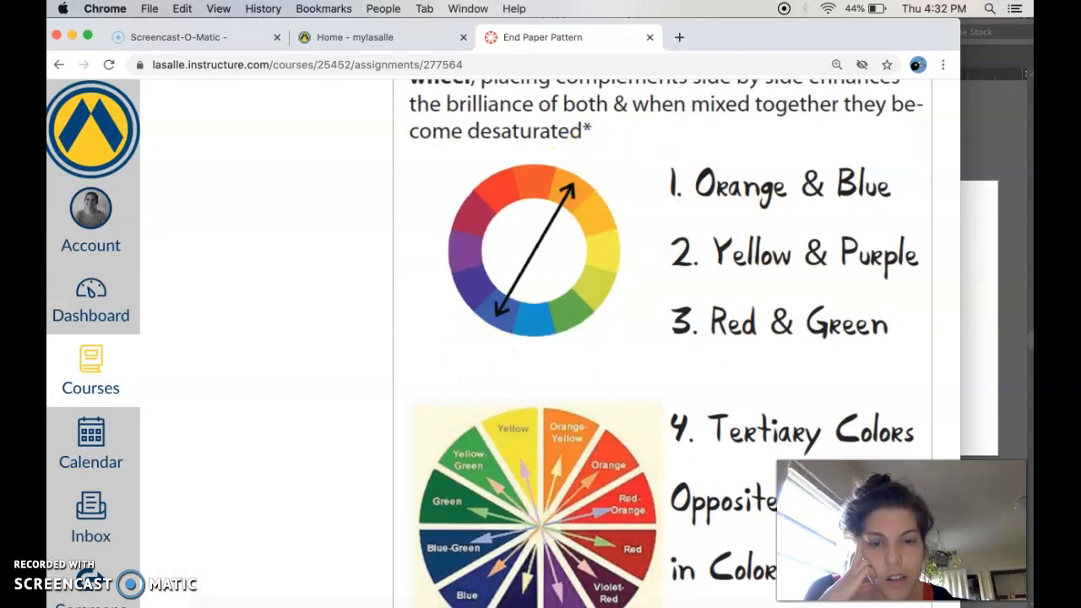
mouse_move(477, 598)
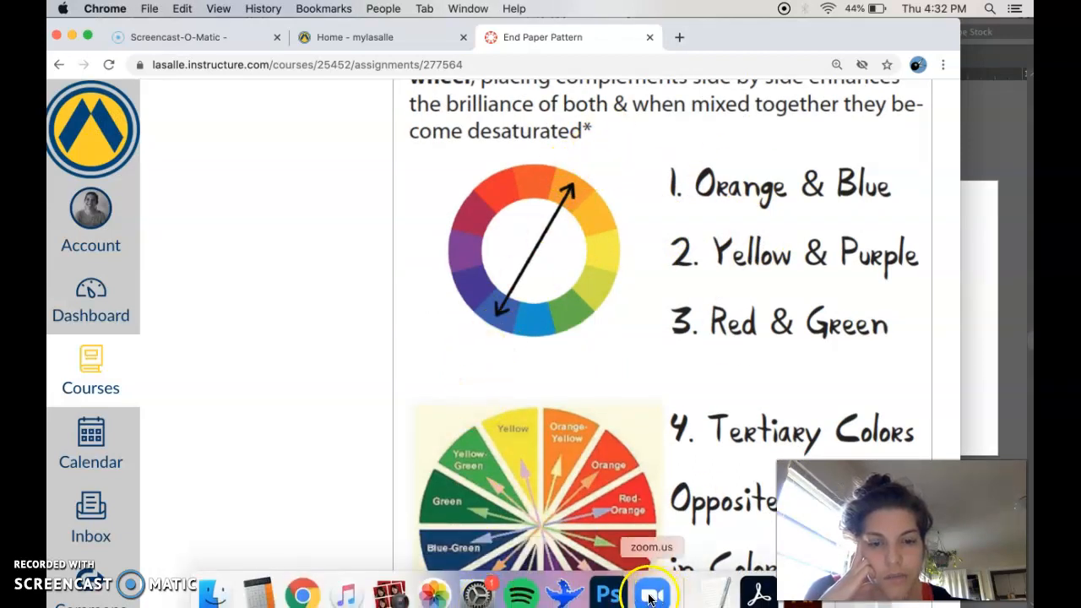
left_click(802, 595)
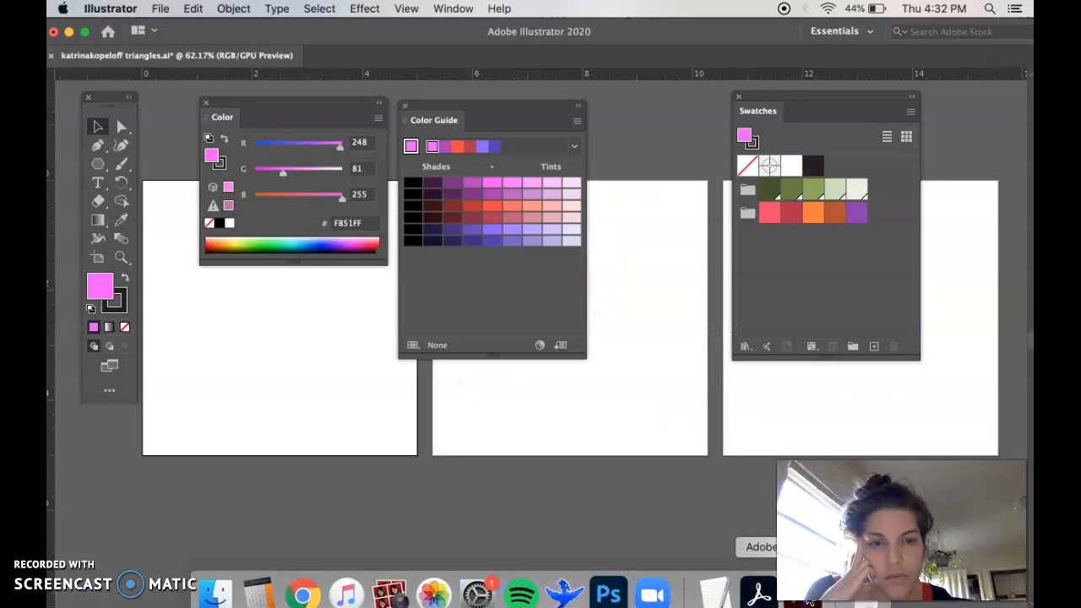
- Apply the Complementary harmony rule to the pink color and change it to orange-red by lowering blue to about 55
left_click(575, 146)
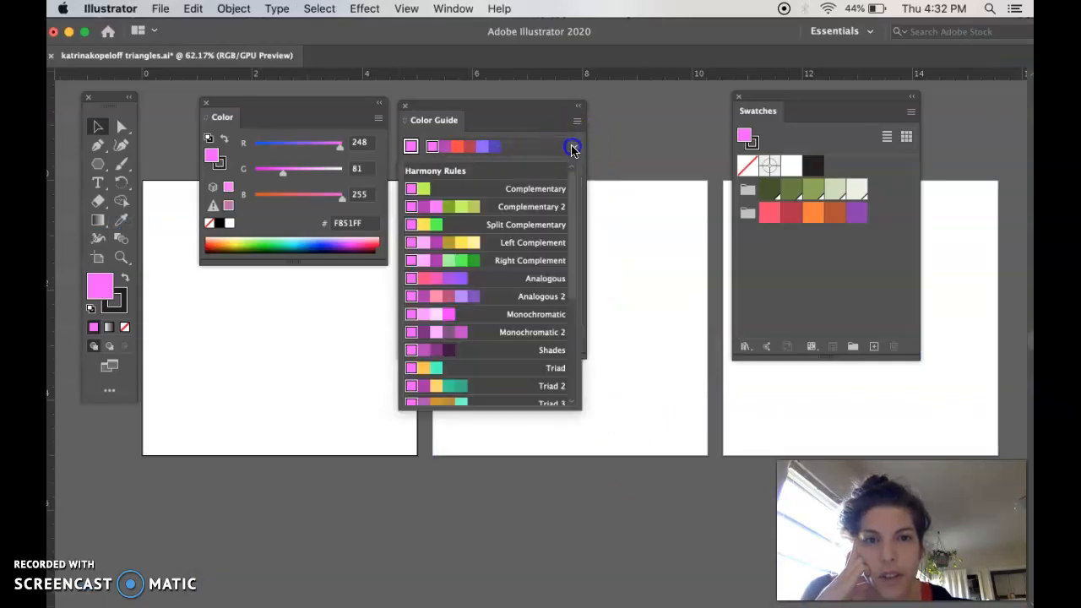
left_click(525, 188)
left_click(456, 155)
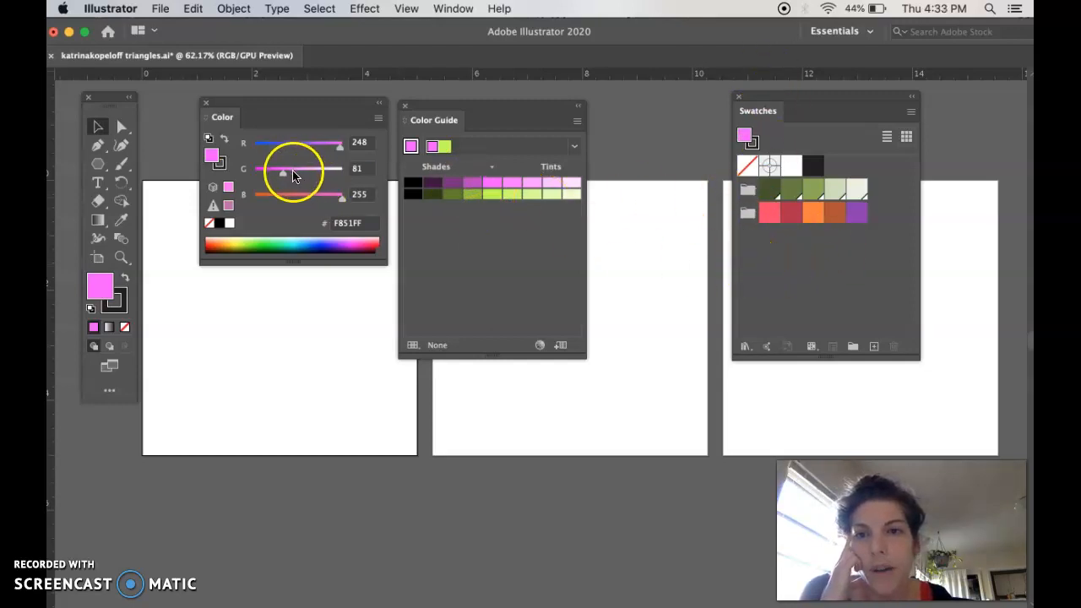
left_click(271, 195)
left_click_drag(270, 195, 268, 196)
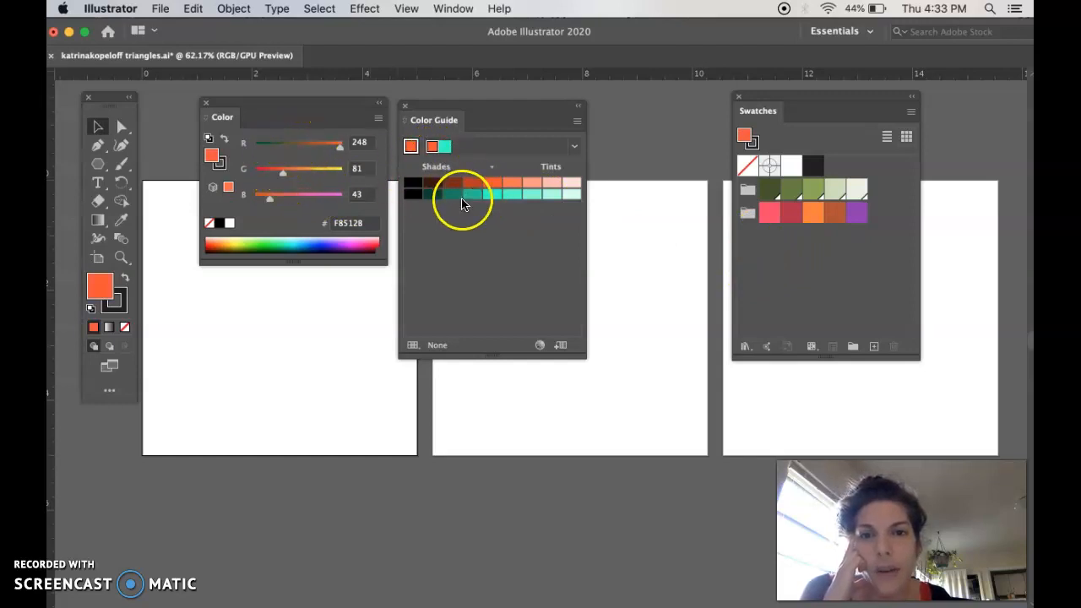
left_click(272, 202)
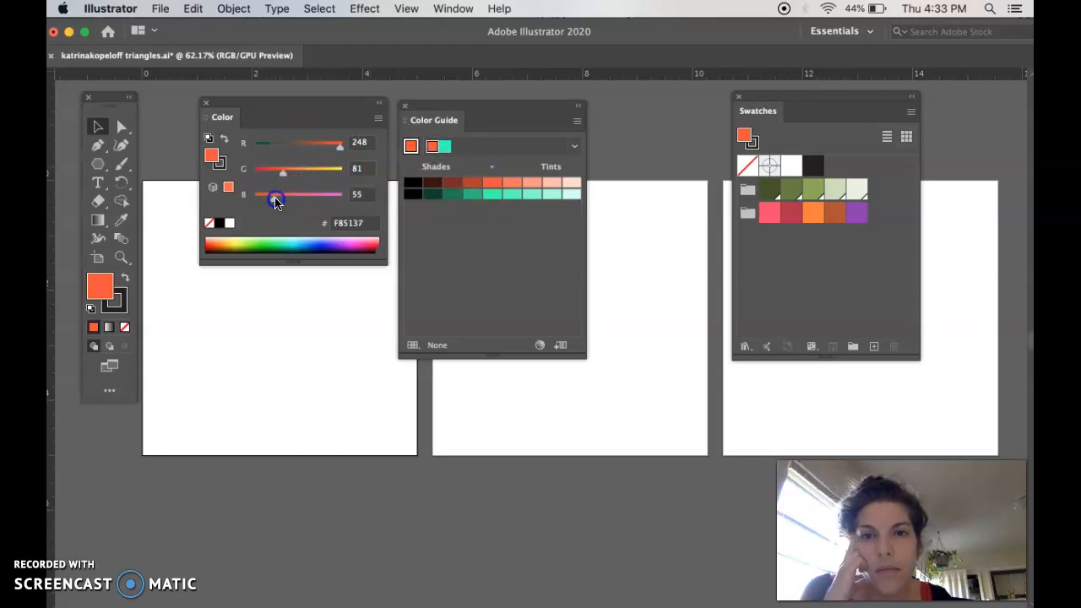
- Create a color group named "Complimentary" and add the light coral tint R=251 G=151 B=135 as a global swatch
left_click(533, 184)
left_click(853, 347)
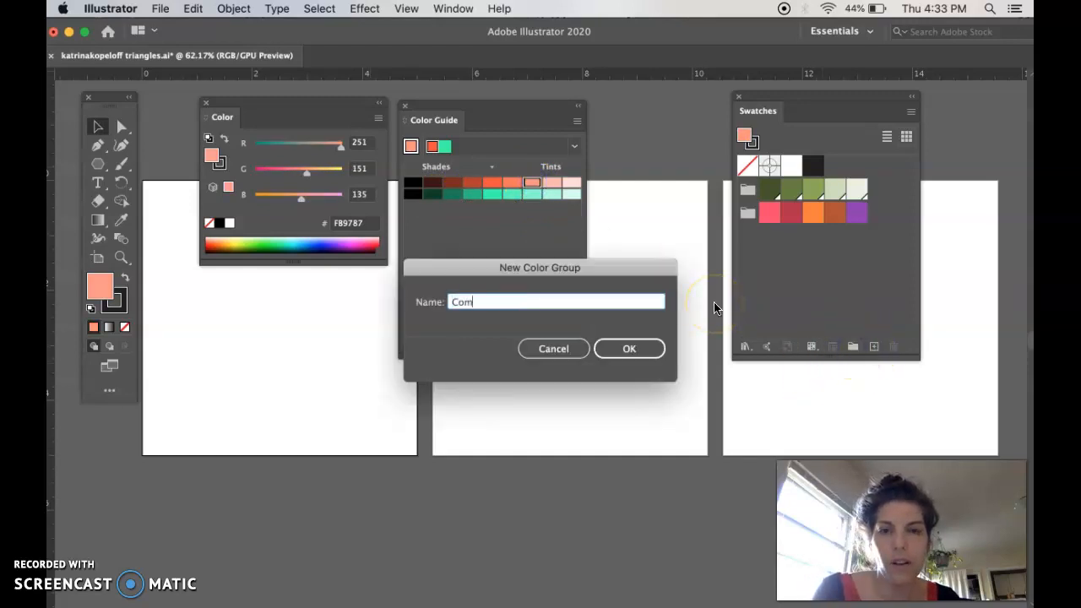
type("Complimentary")
key("Return")
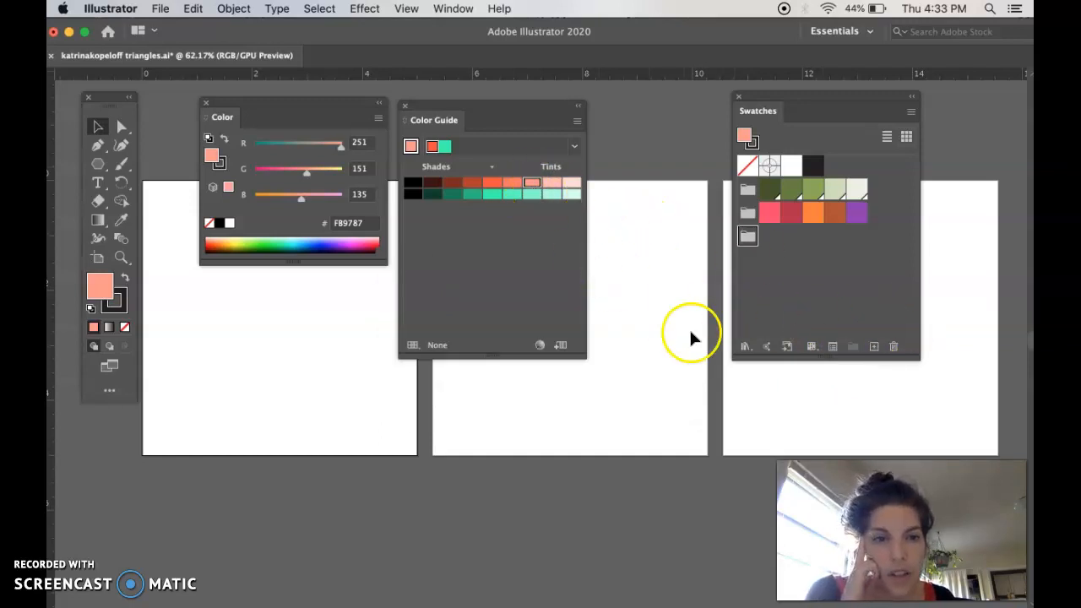
left_click(874, 349)
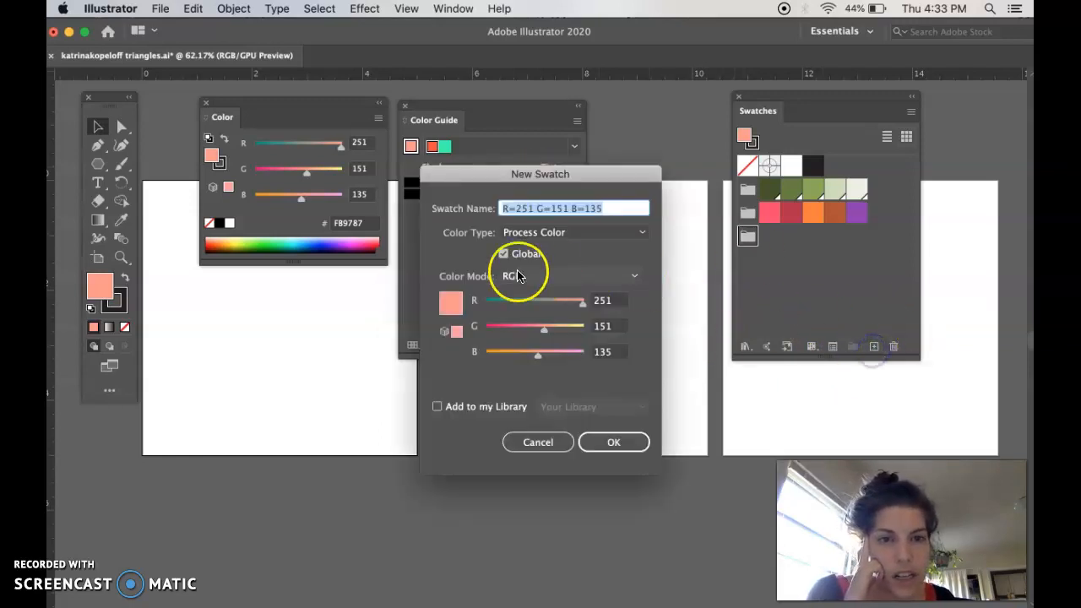
left_click(596, 440)
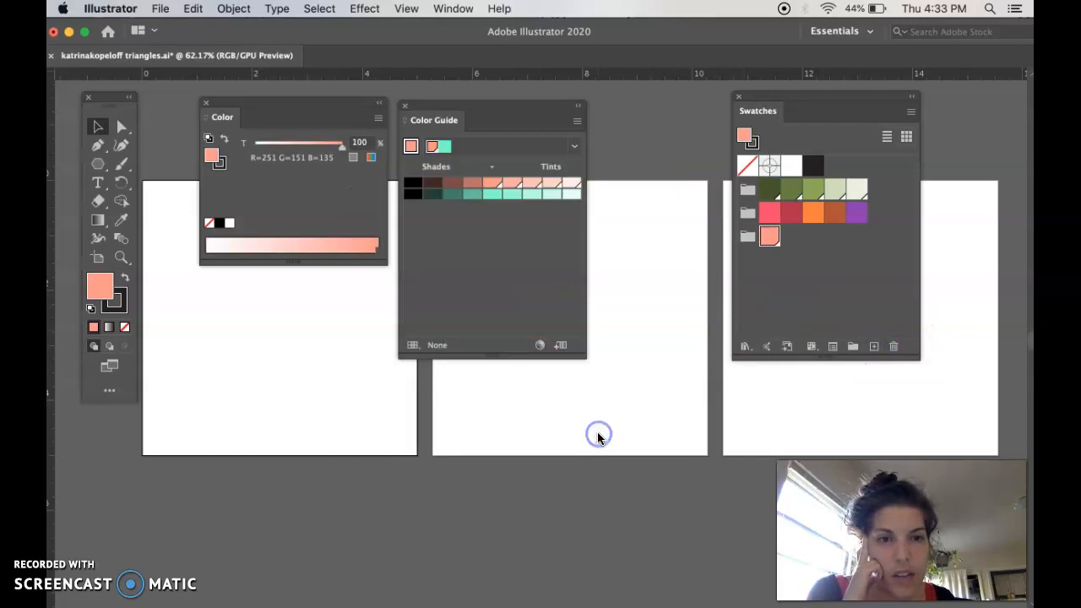
- Add the green R=93 G=191 B=153 as a global swatch in the new group and pick a dark brown complement shade
left_click(490, 197)
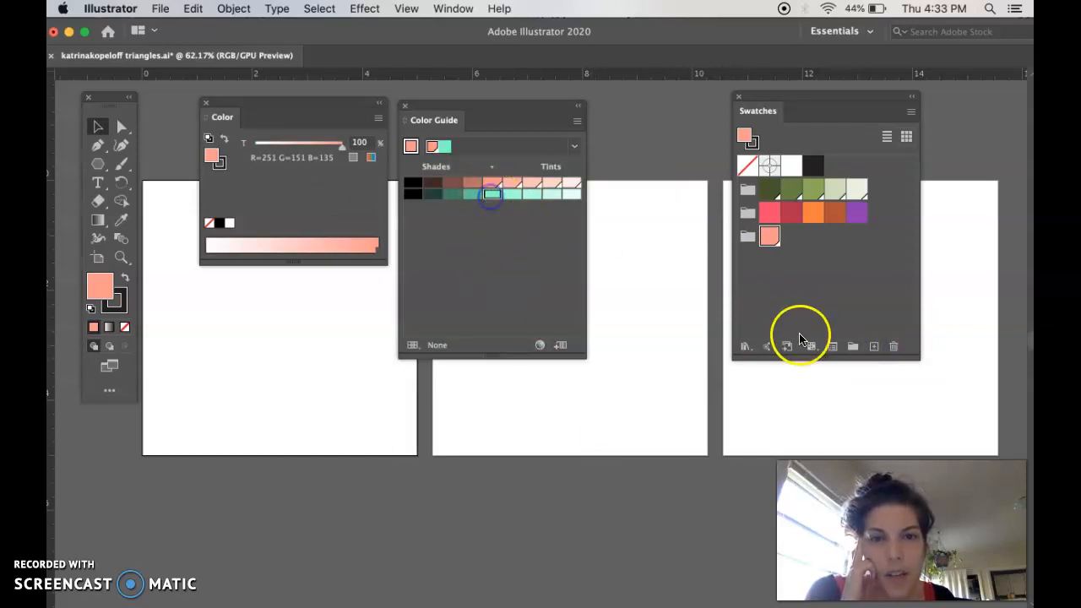
left_click(472, 195)
left_click(874, 346)
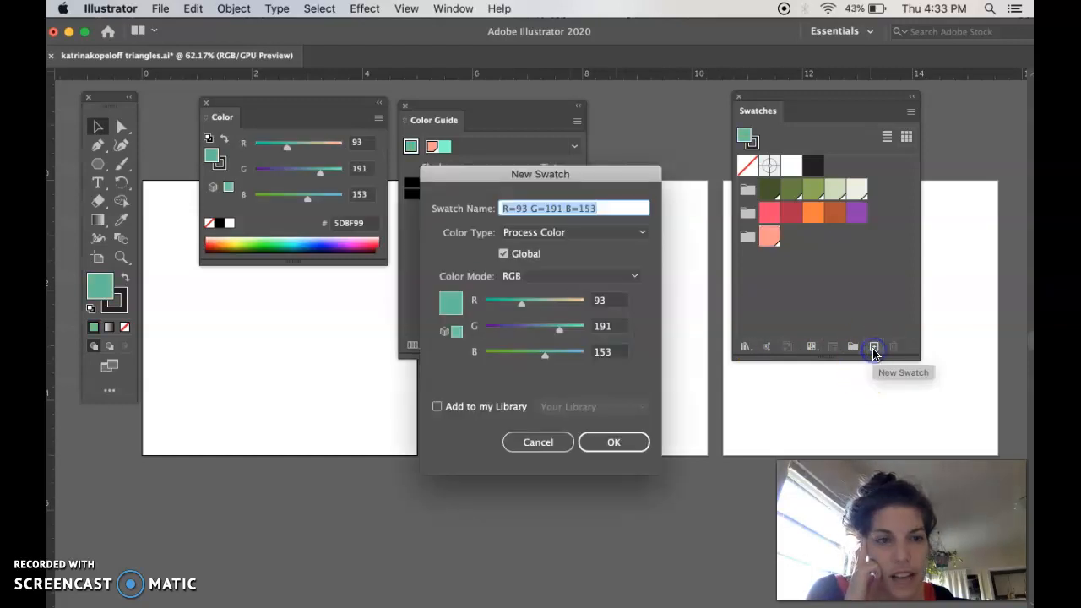
left_click(614, 442)
left_click_drag(834, 167, 785, 239)
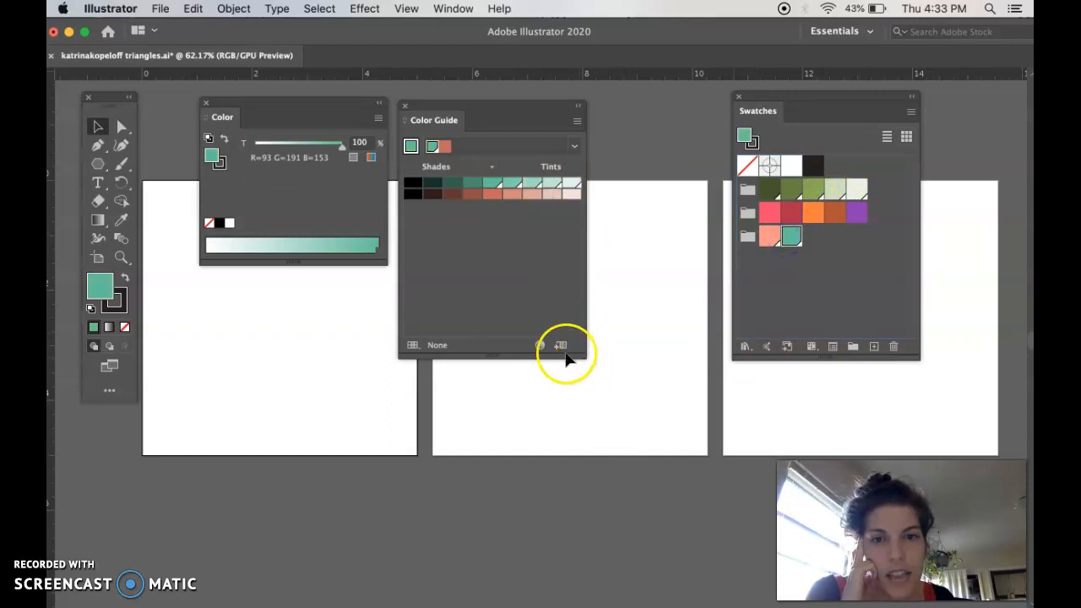
left_click(457, 197)
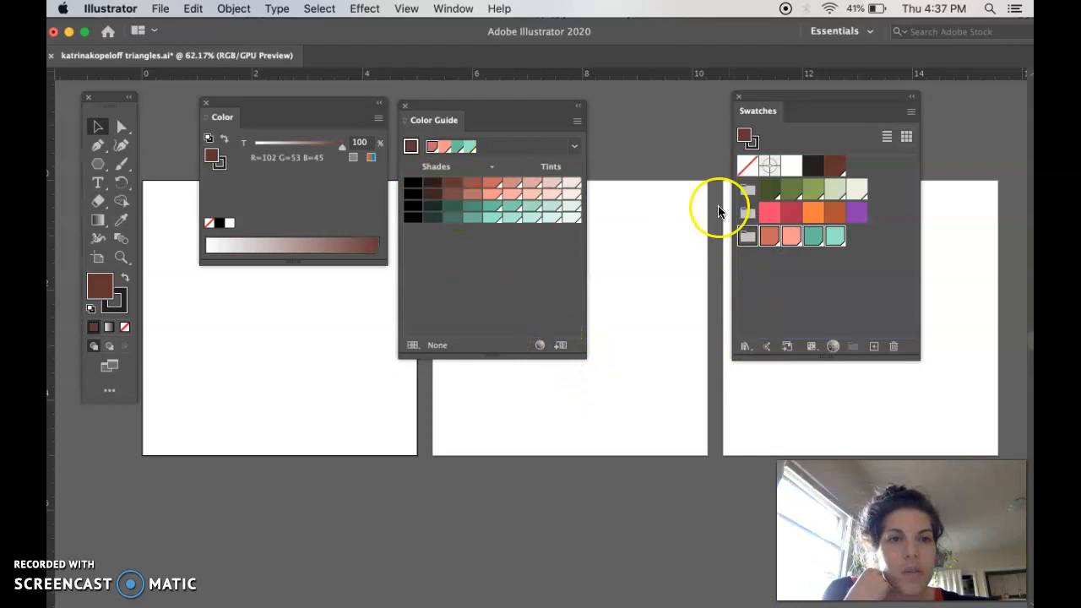
- Review the three color groups and move the palest olive green tint out of its group to the ungrouped swatches
left_click(747, 189)
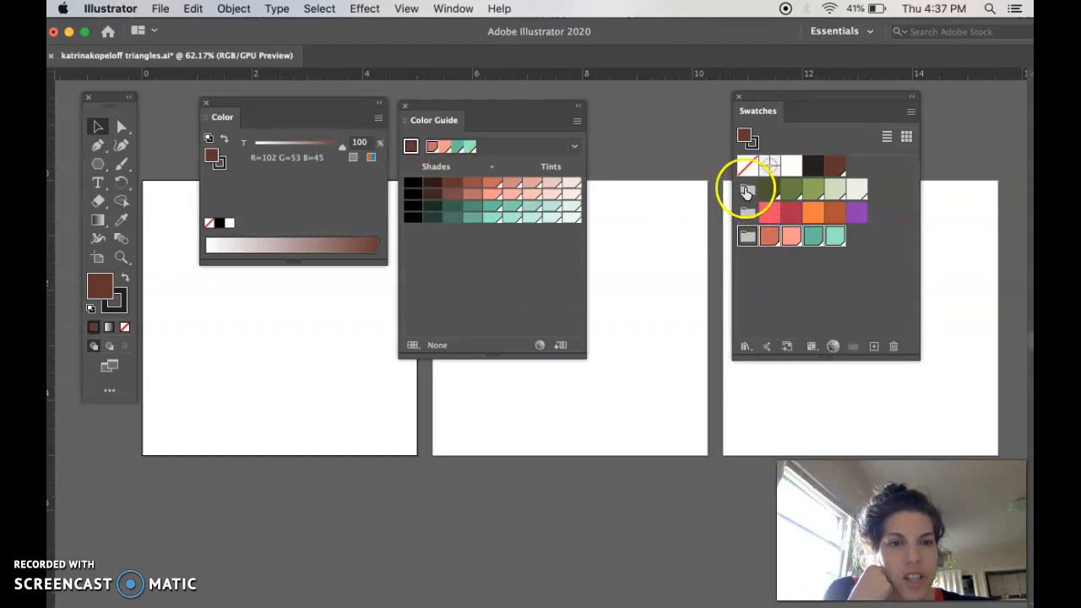
left_click(747, 212)
left_click(747, 236)
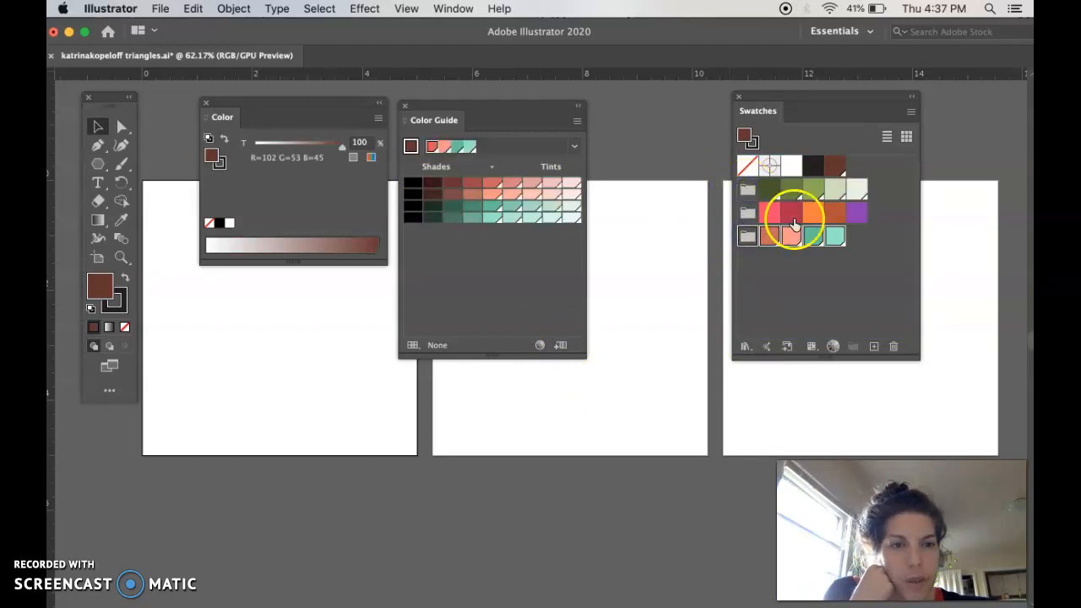
left_click(826, 273)
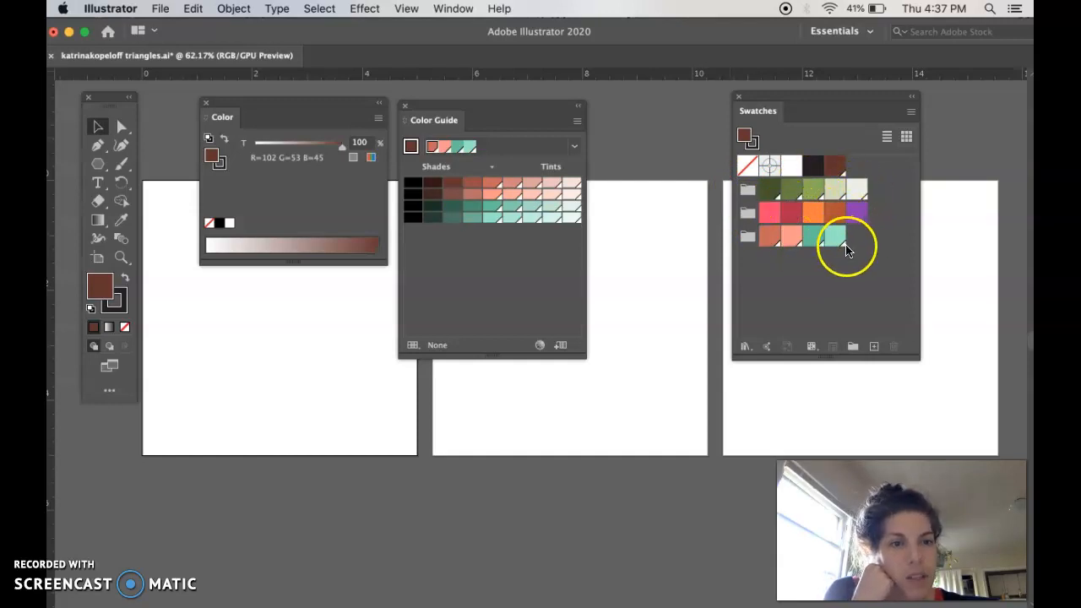
left_click(857, 194)
left_click_drag(857, 194, 857, 167)
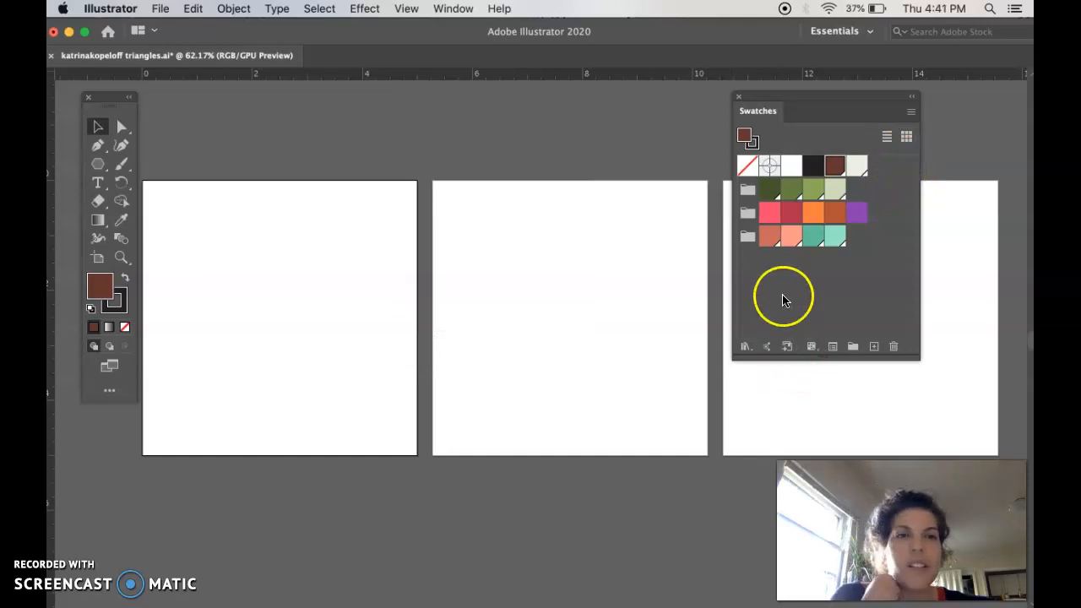
- Save the swatch library as an ASE file on the Desktop, using a hyphen instead of the space before "triangles" in the file name
left_click(911, 112)
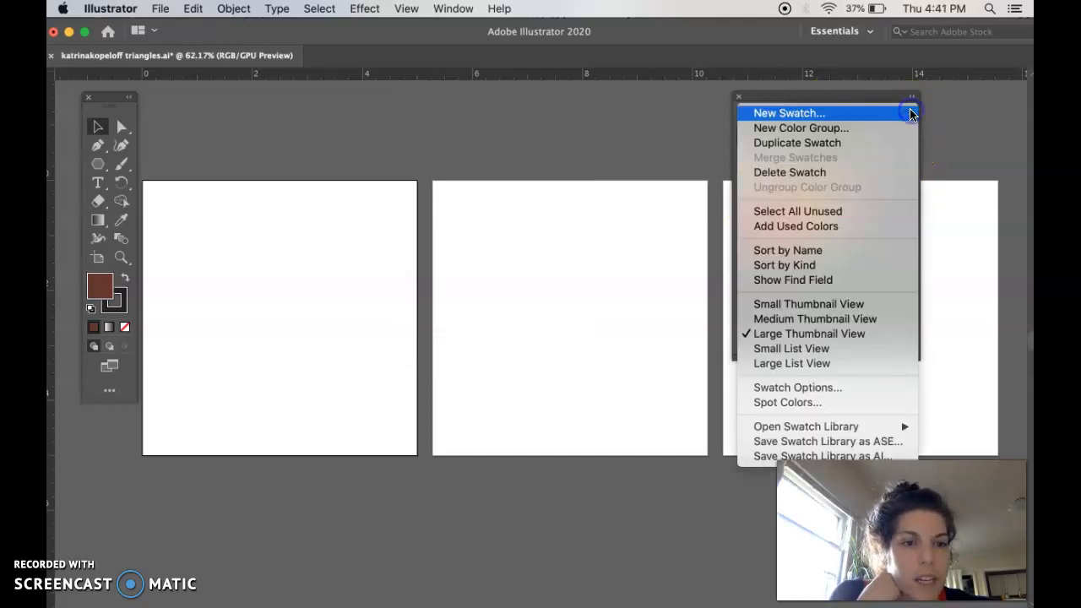
left_click(808, 440)
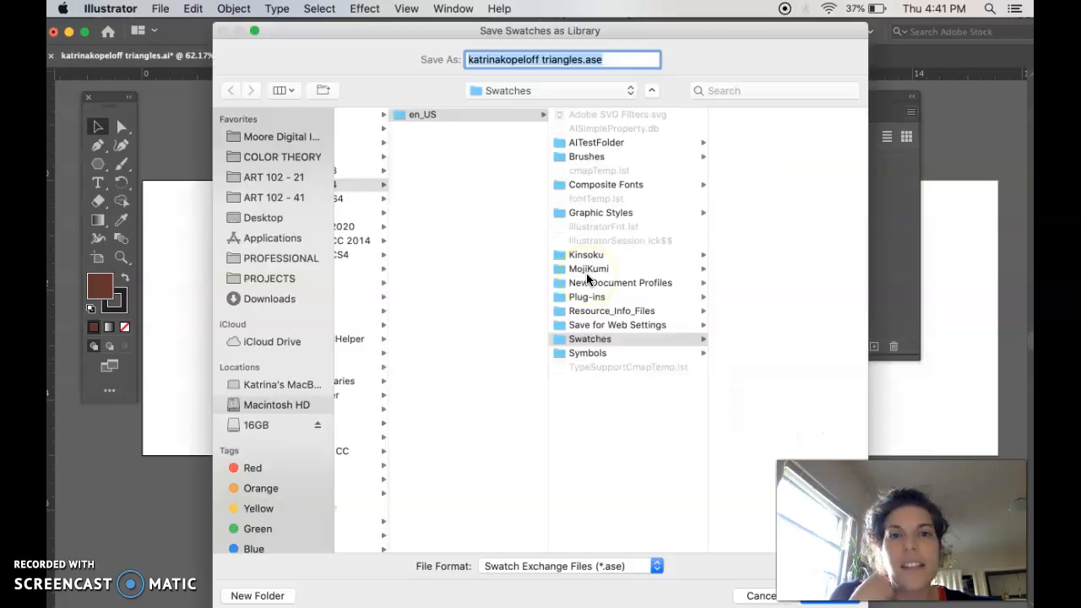
left_click(565, 59)
key("BackSpace")
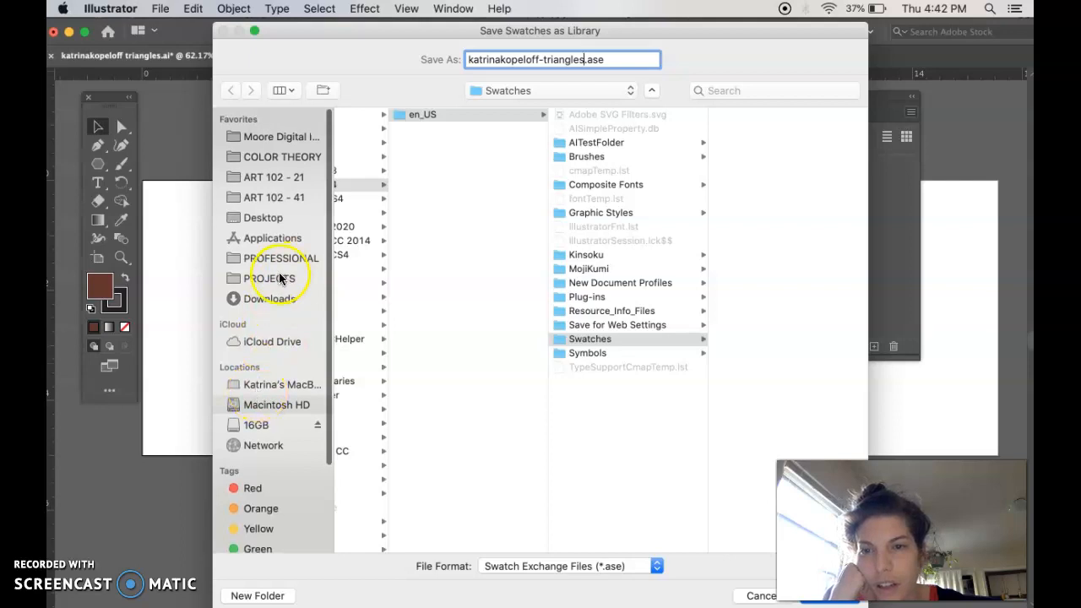
left_click(269, 217)
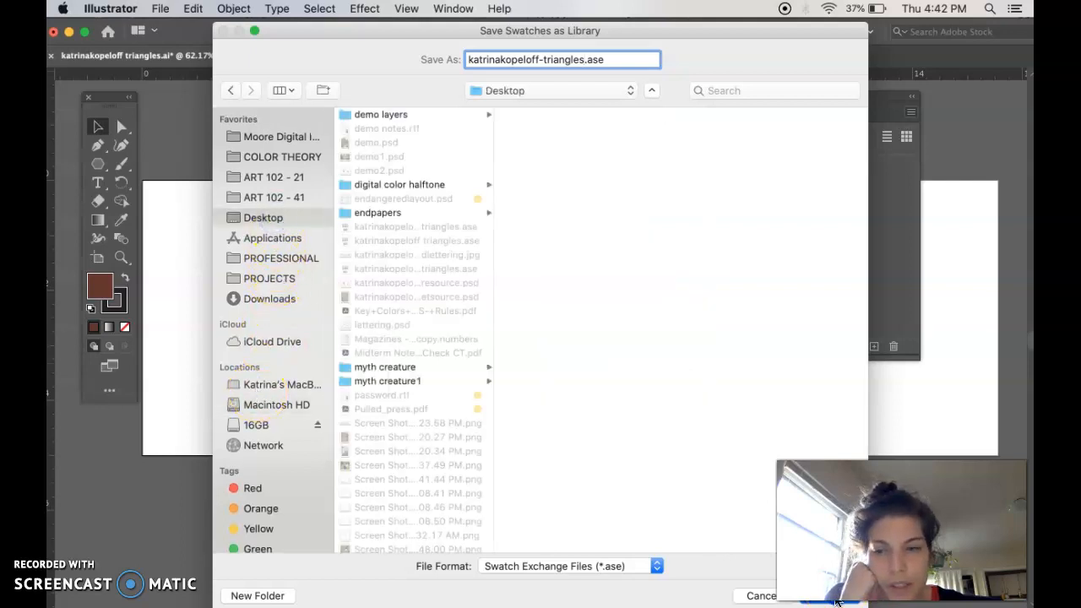
key("Return")
left_click(690, 352)
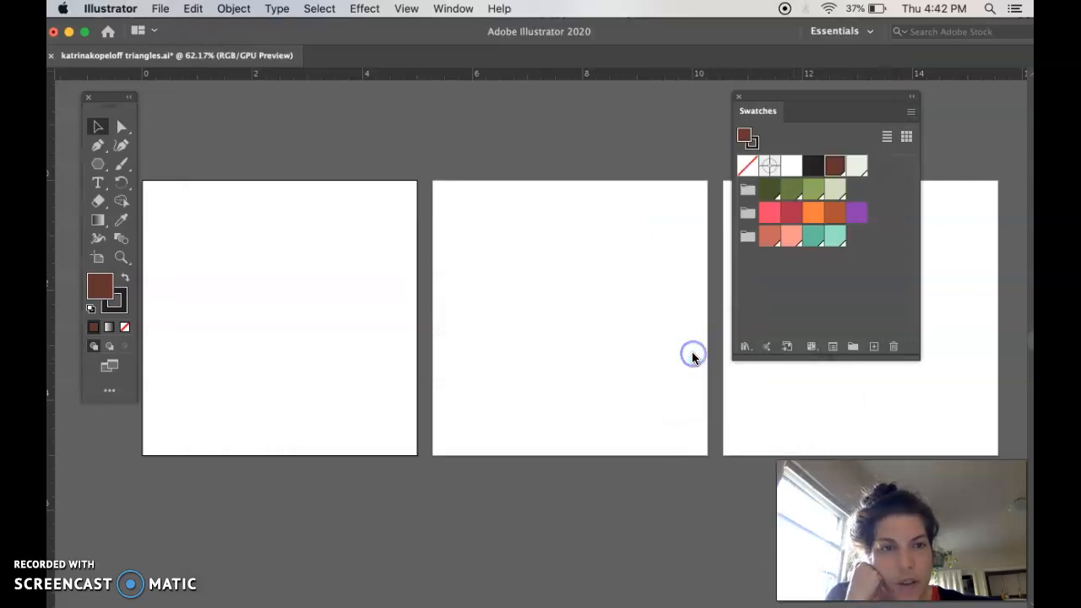
- Delete the coral and teal complementary color group and the ungrouped dark brown swatch
left_click(747, 236)
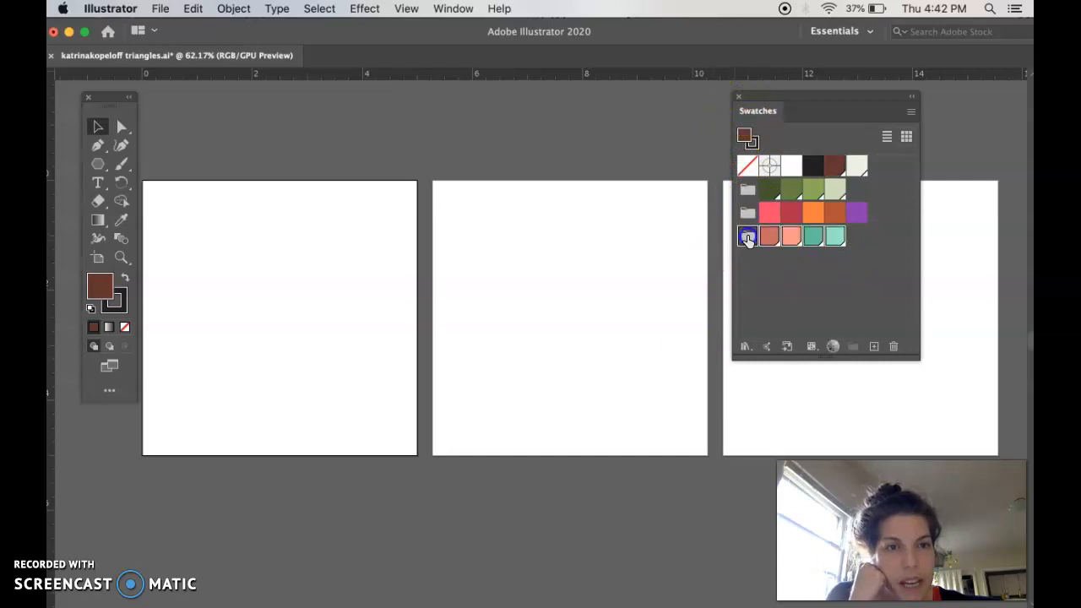
left_click(893, 346)
left_click(605, 350)
left_click(748, 212)
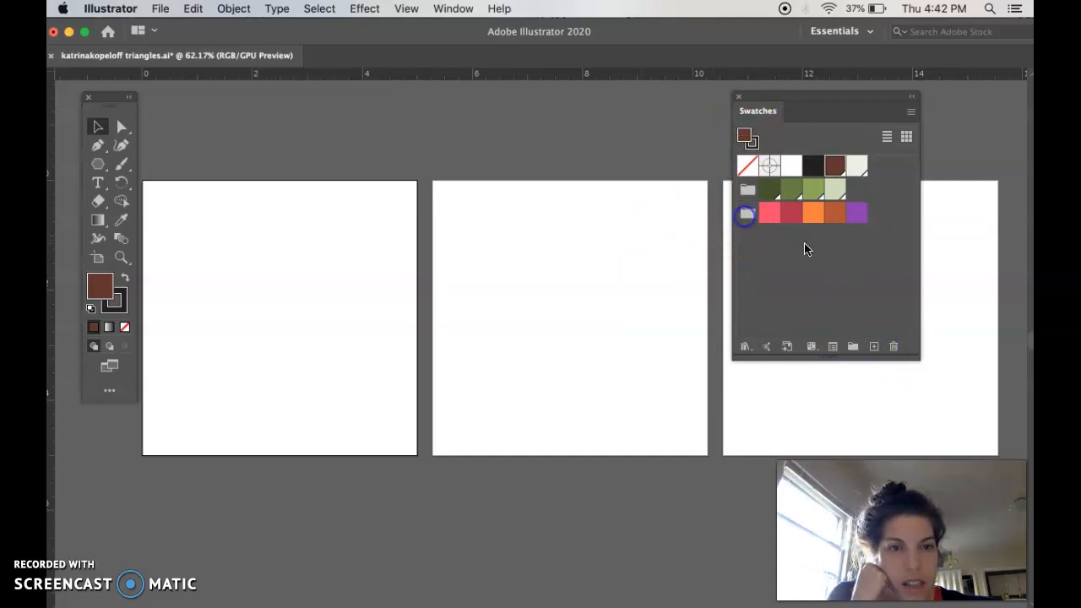
left_click(893, 346)
left_click(609, 348)
- Delete the green monochromatic color group with all its swatches
left_click(747, 189)
left_click(893, 346)
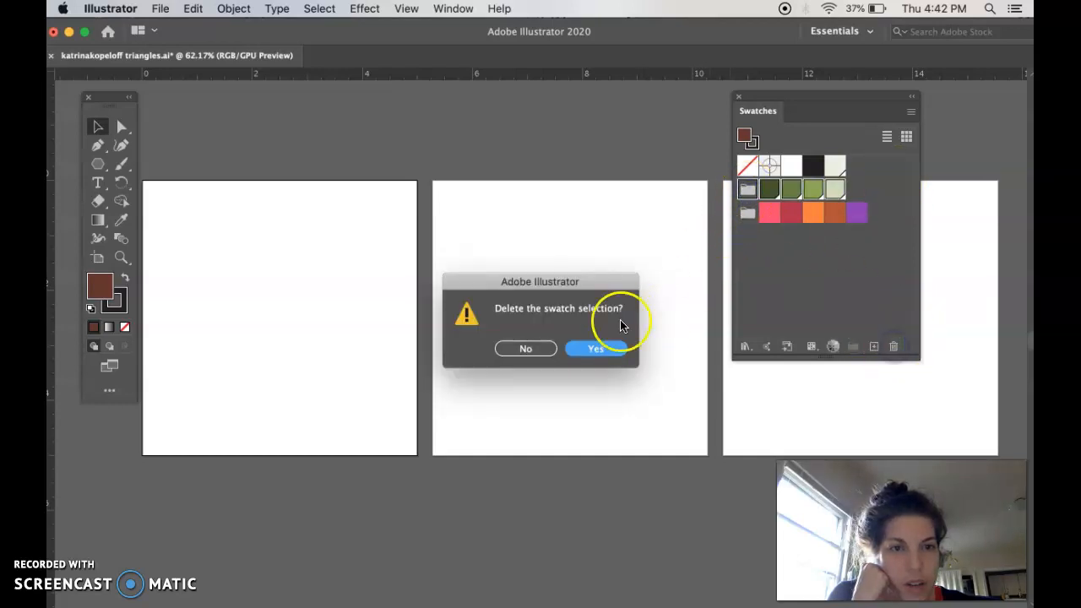
left_click(603, 350)
- Start opening another swatch library and browse to the saved ASE files on the Desktop
left_click(910, 111)
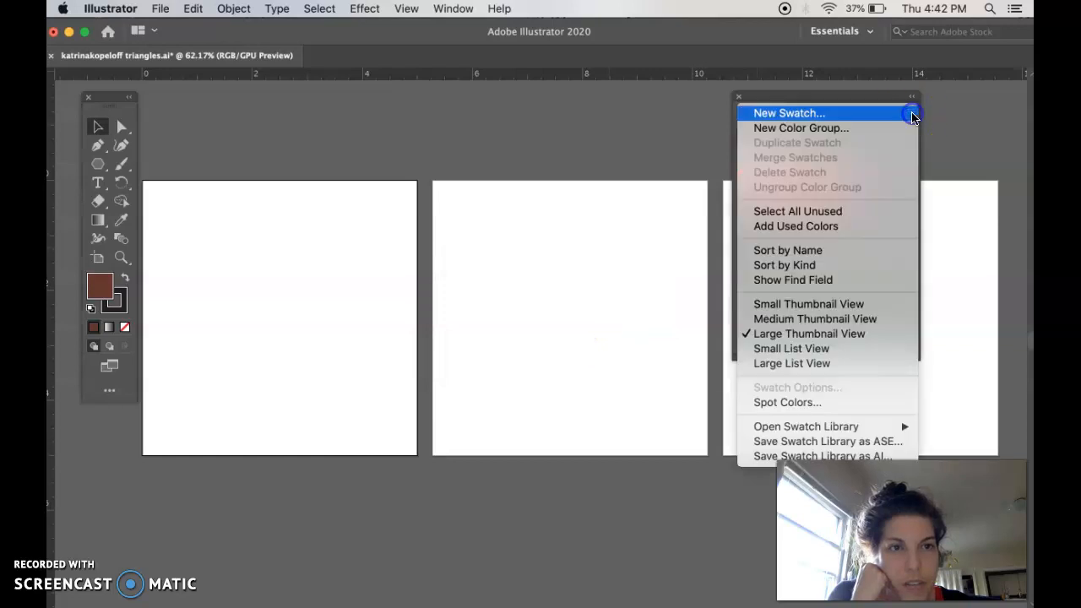
mouse_move(779, 429)
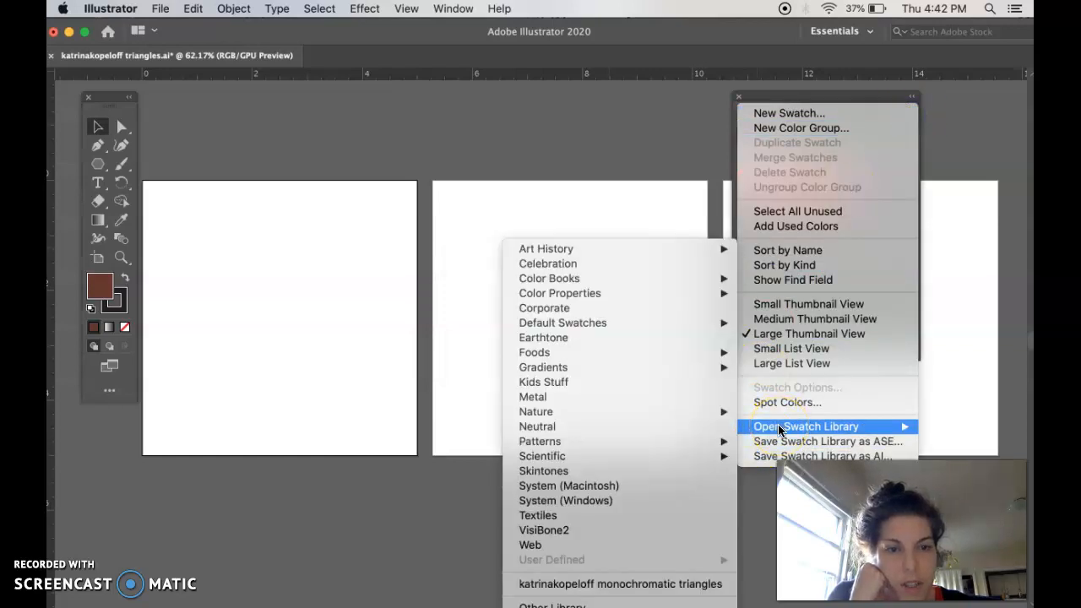
left_click(523, 603)
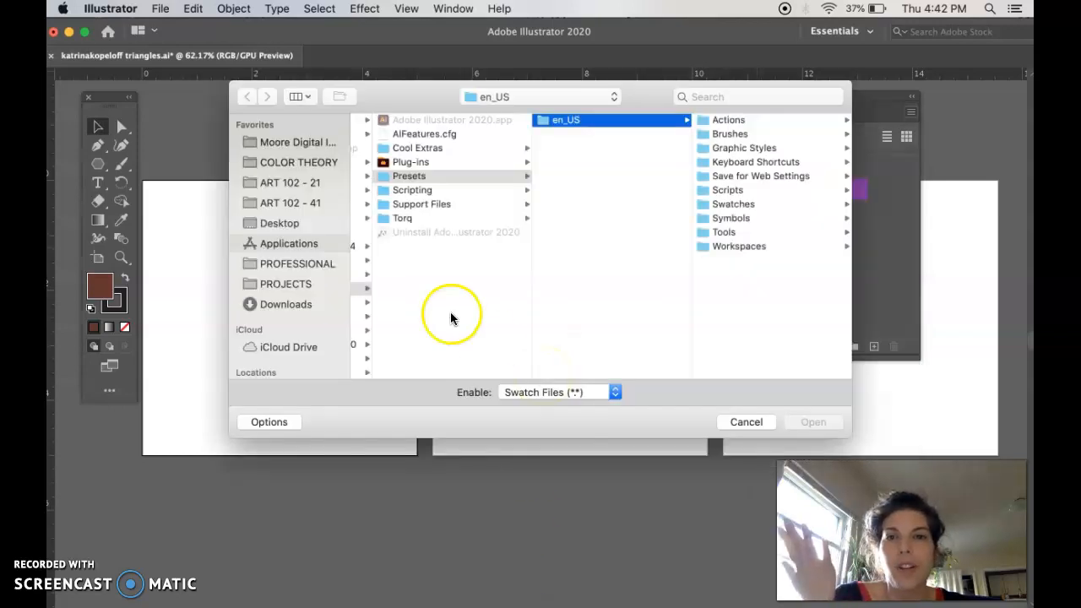
left_click(288, 222)
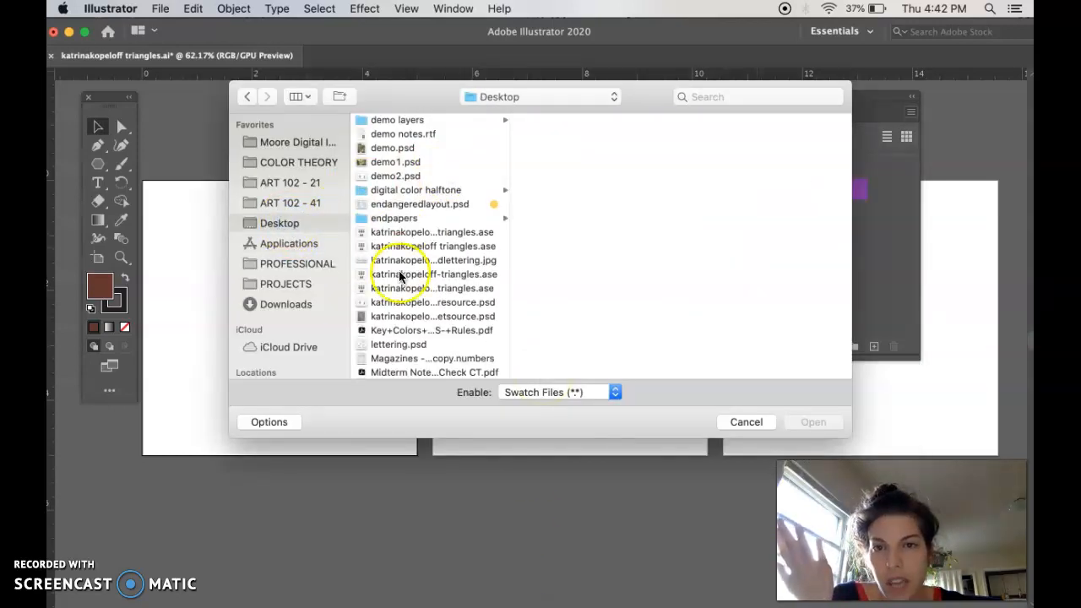